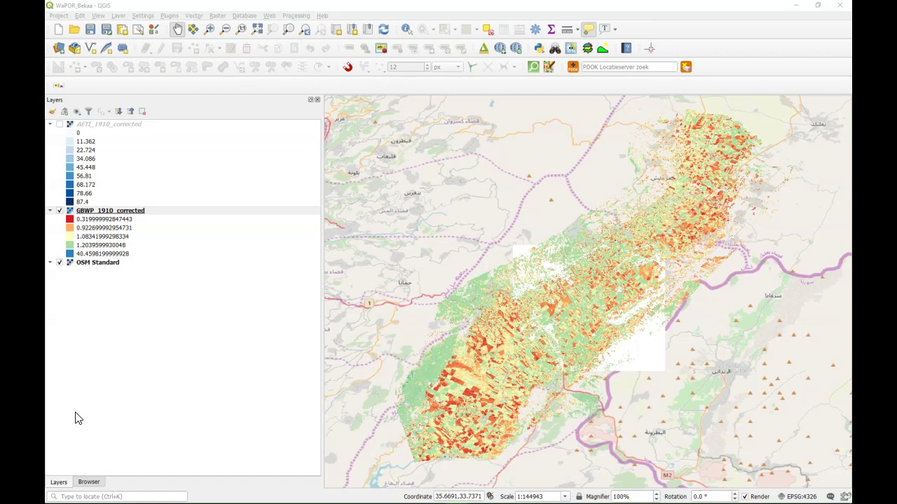
# Drag the FAO WaPOR Bekaa monthly evapotranspiration and Bekaa 30m gross biomass water productivity layers onto the map.
pyautogui.click(80, 462)
pyautogui.click(64, 482)
pyautogui.click(65, 483)
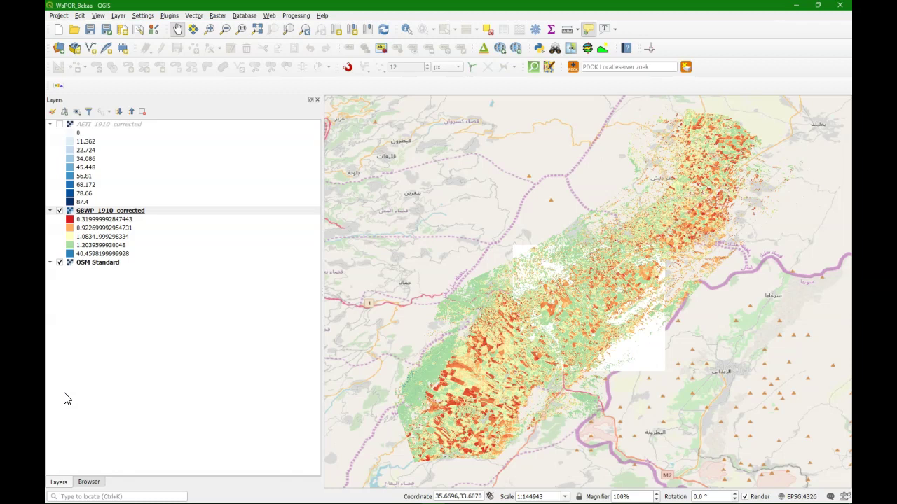
pyautogui.click(94, 484)
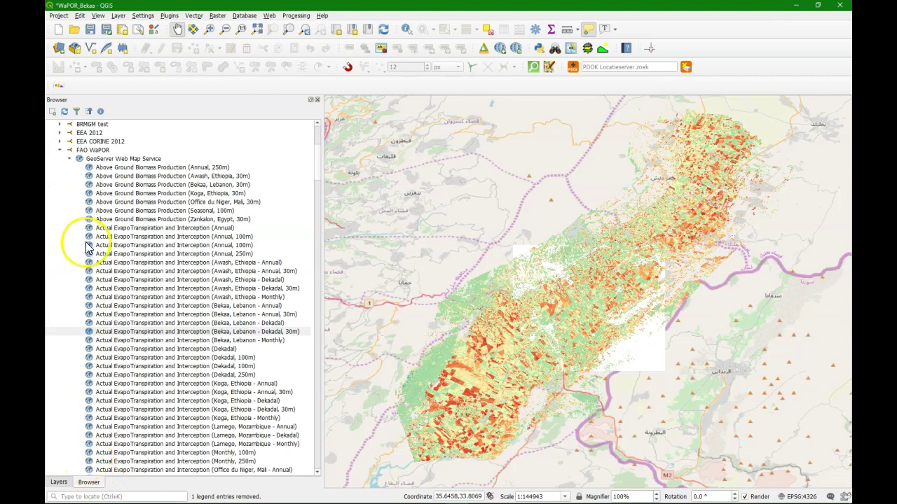
pyautogui.scroll(-1, 70, 260)
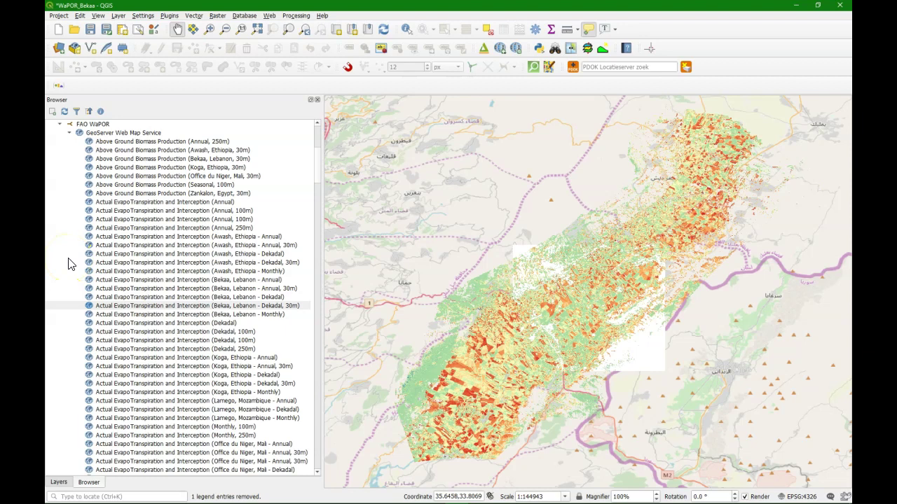
pyautogui.click(143, 316)
pyautogui.moveTo(143, 318); pyautogui.dragTo(552, 290)
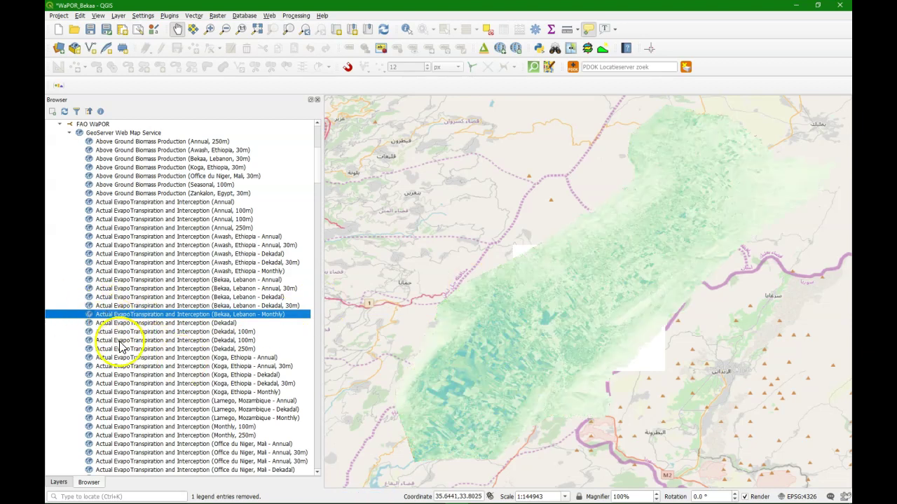
pyautogui.scroll(-15, 117, 342)
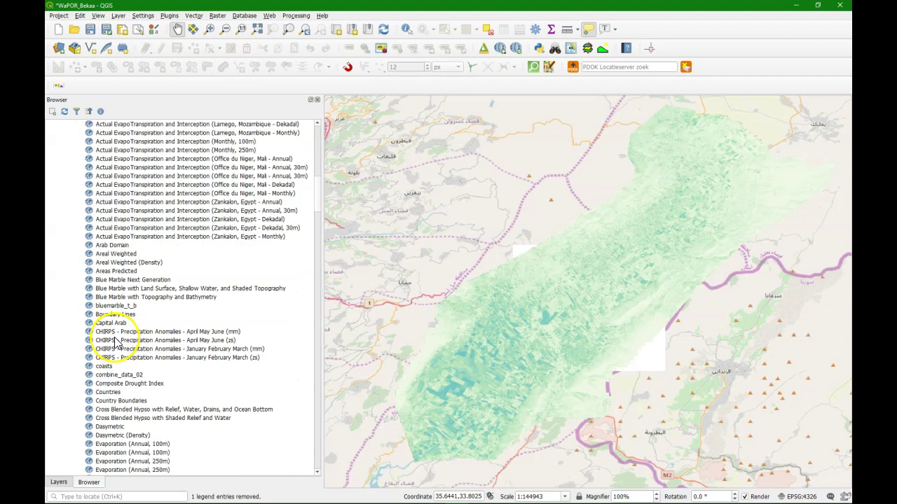
pyautogui.scroll(-20, 118, 342)
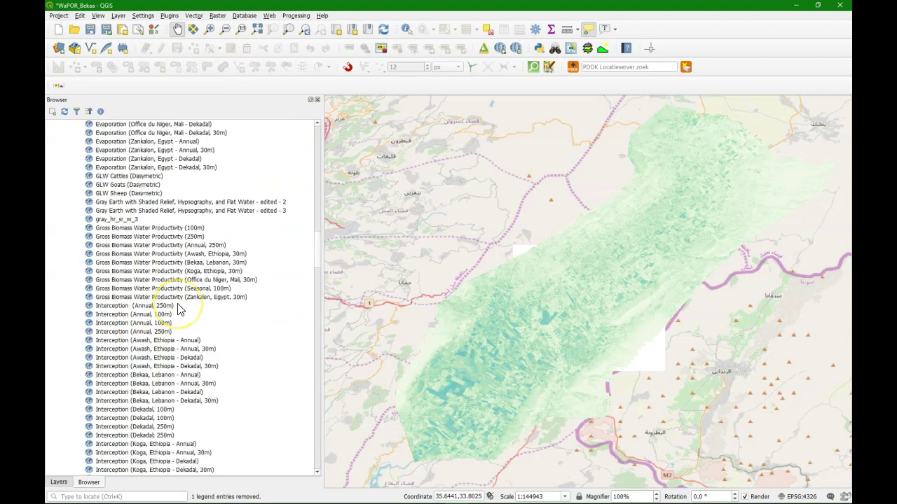
pyautogui.moveTo(169, 262); pyautogui.dragTo(606, 261)
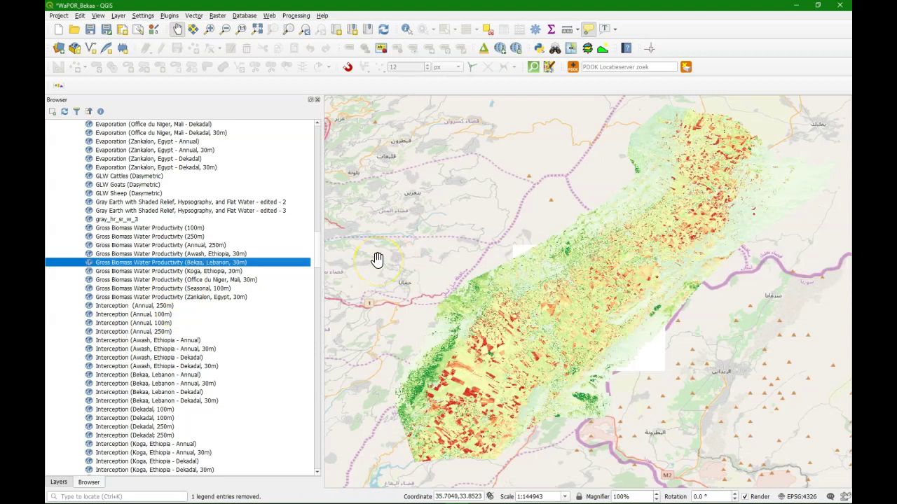
pyautogui.click(56, 483)
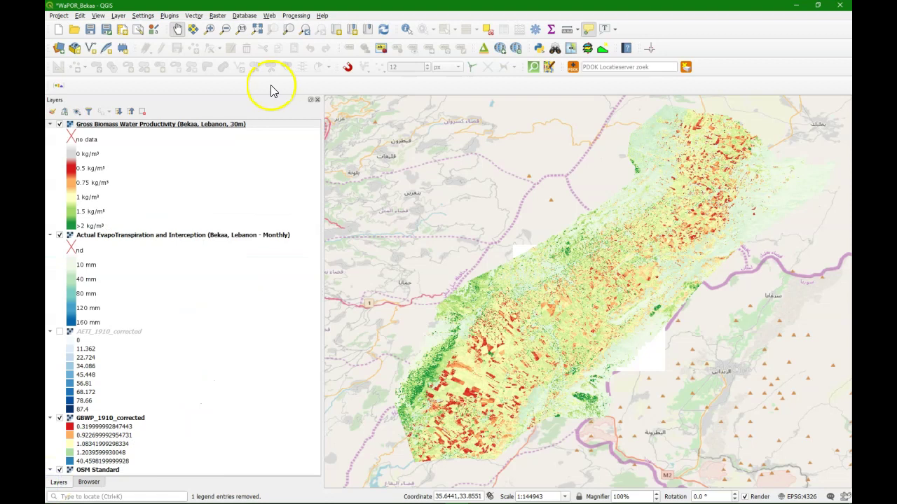
# Add the Google Satellite basemap through Web > QuickMapServices > Google.
pyautogui.click(270, 15)
pyautogui.moveTo(290, 35)
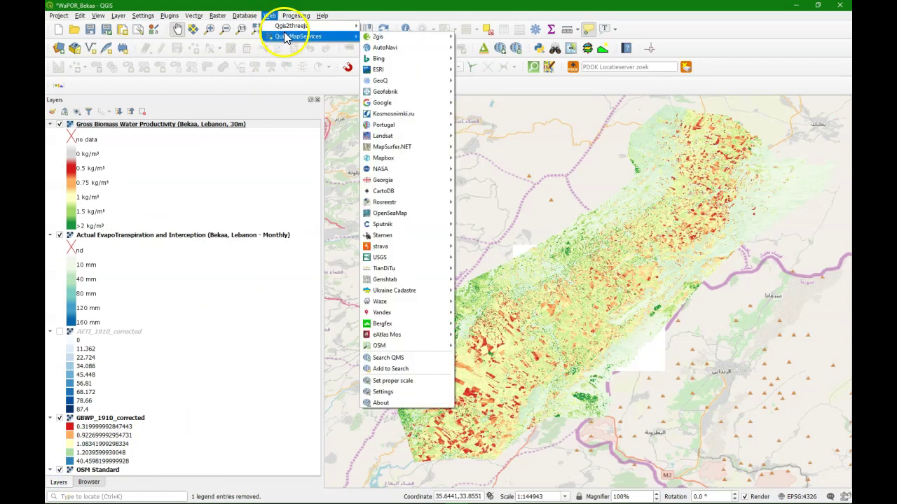
pyautogui.moveTo(429, 103)
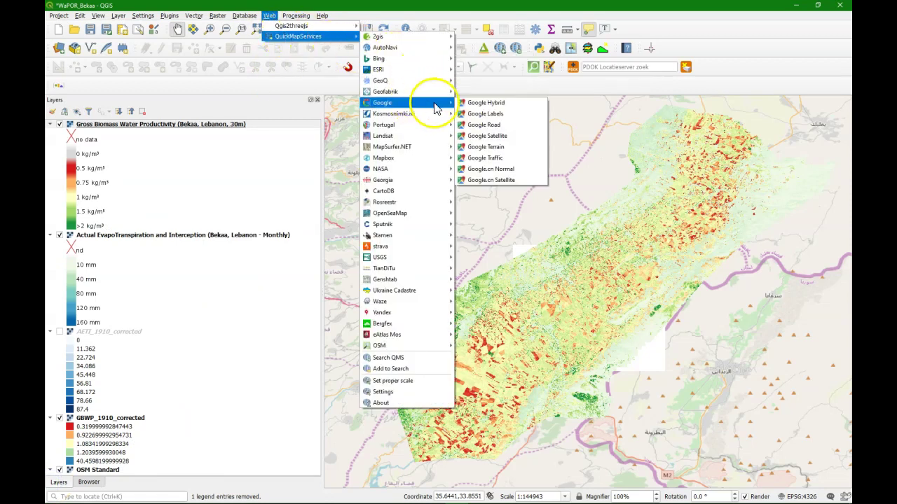
pyautogui.click(487, 135)
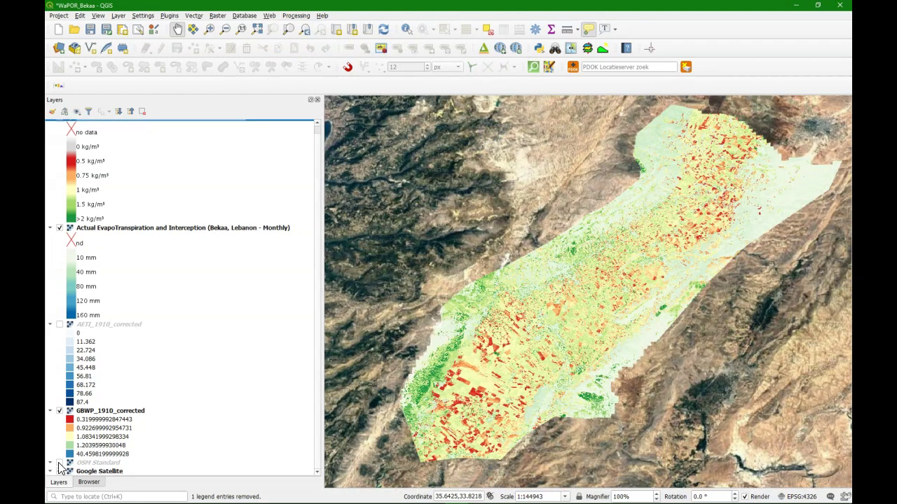
# Turn the OSM Standard basemap back on above Google Satellite.
pyautogui.click(60, 463)
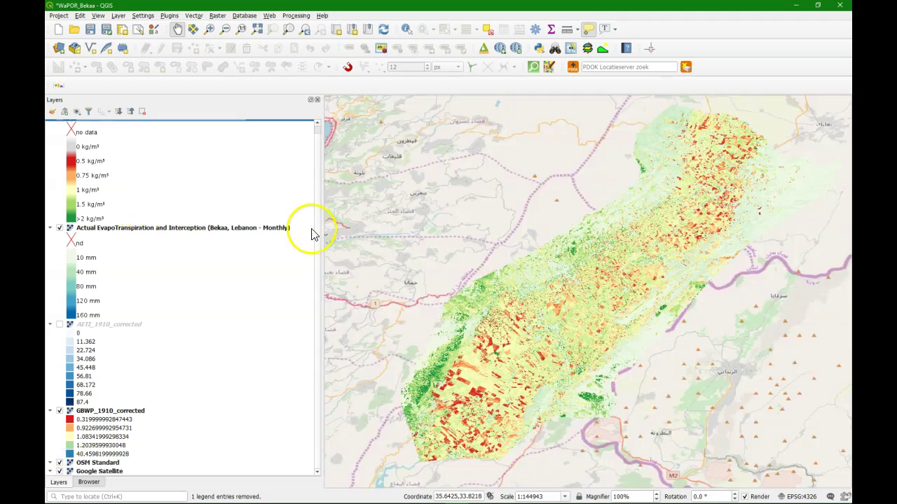
pyautogui.scroll(1, 315, 224)
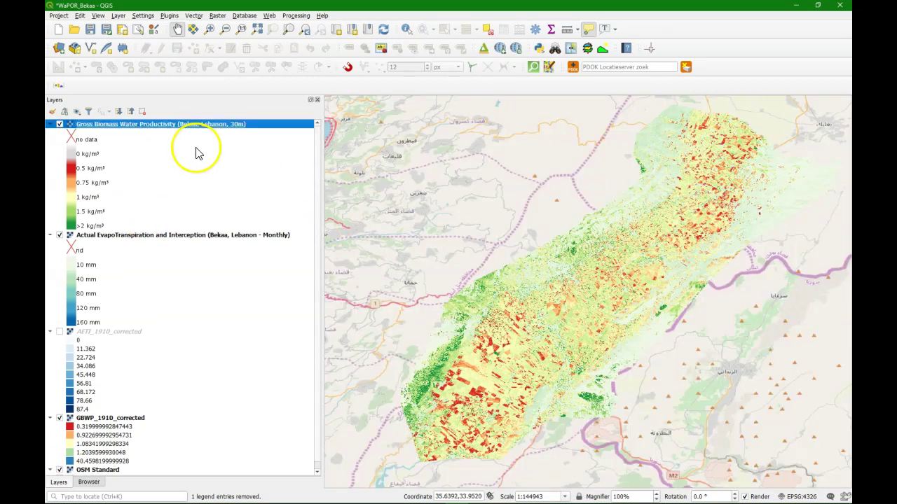
pyautogui.scroll(-1, 318, 272)
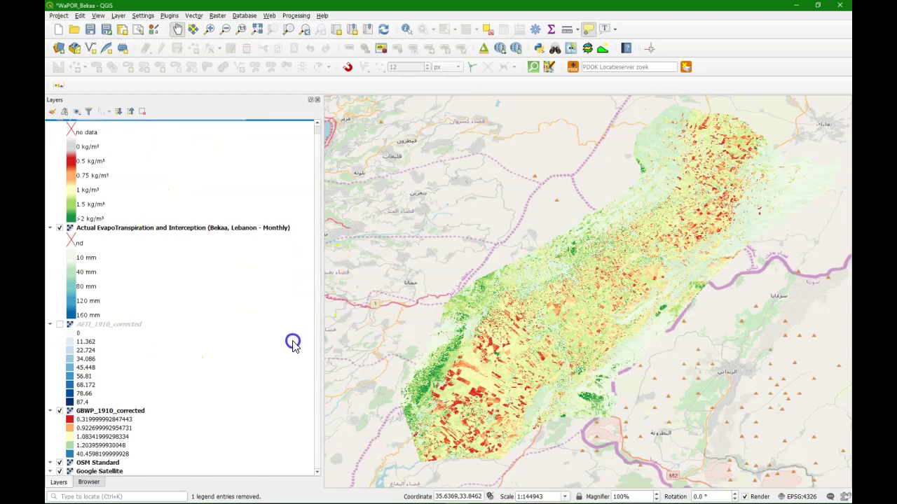
# Hide OSM Standard and enable the Tiles XYZ plugin in the plugin manager.
pyautogui.click(89, 464)
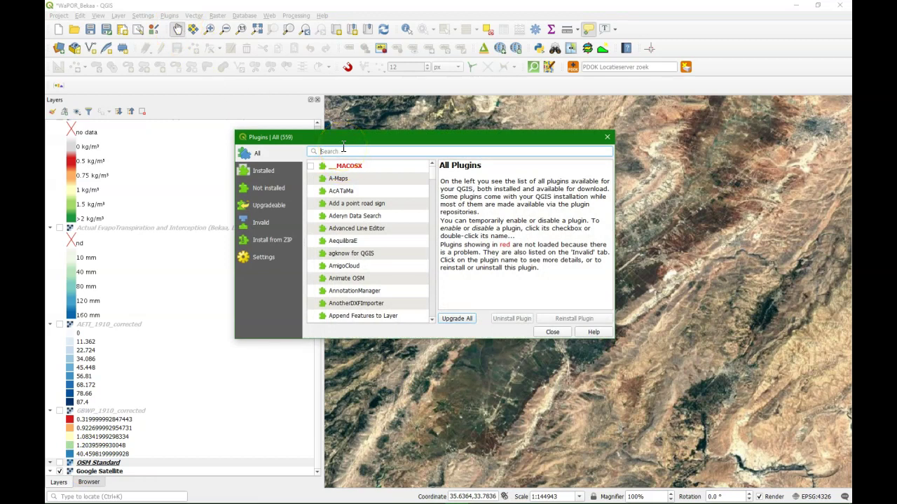
pyautogui.write('xy')
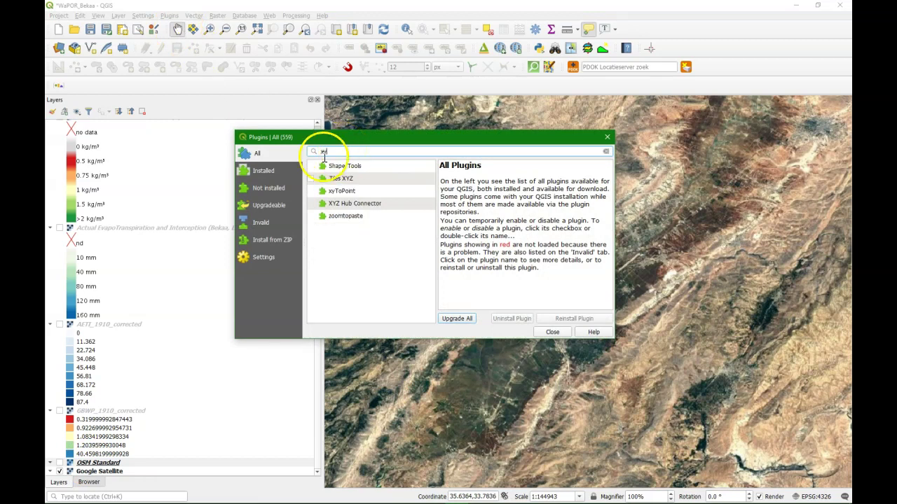
pyautogui.click(312, 180)
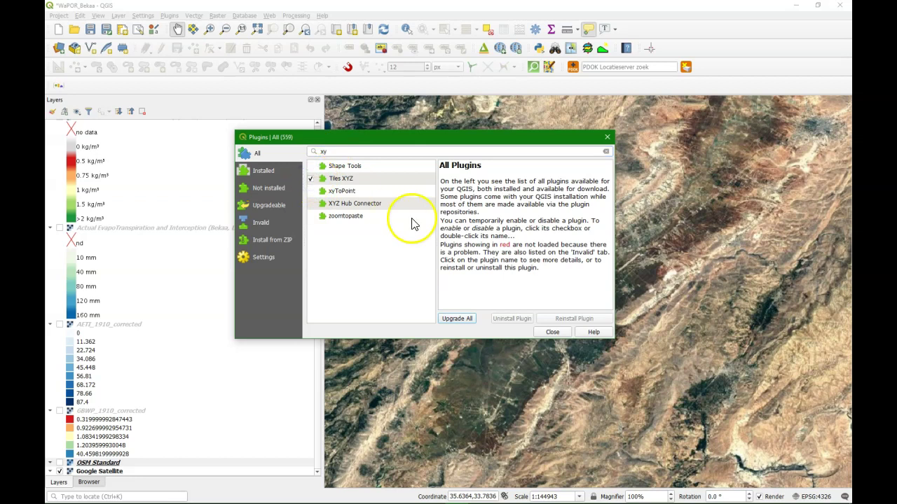
pyautogui.click(551, 332)
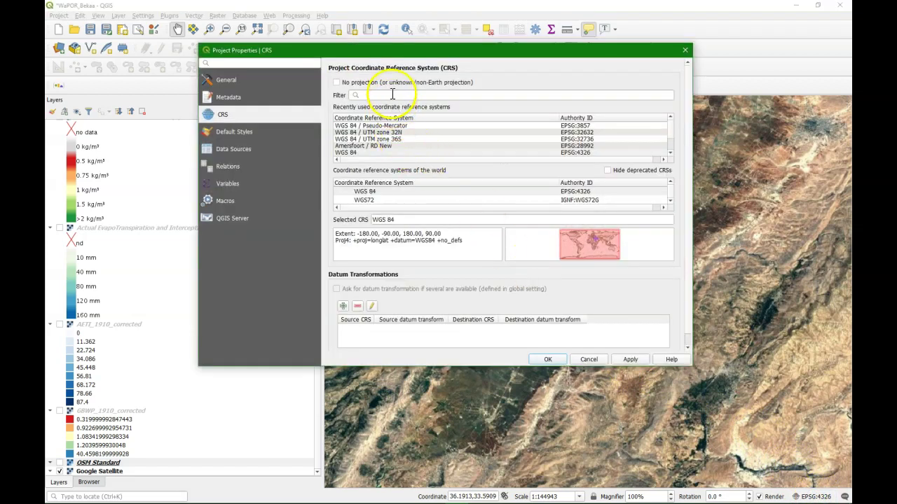
# Pick WGS 84 / UTM zone 36N (EPSG:32636) from the recently used CRSs as the project CRS.
pyautogui.scroll(-3, 394, 141)
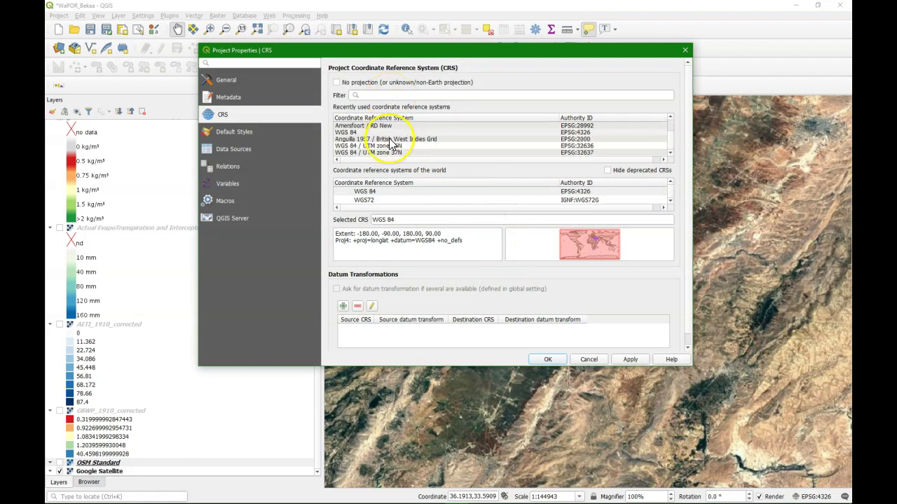
pyautogui.click(394, 135)
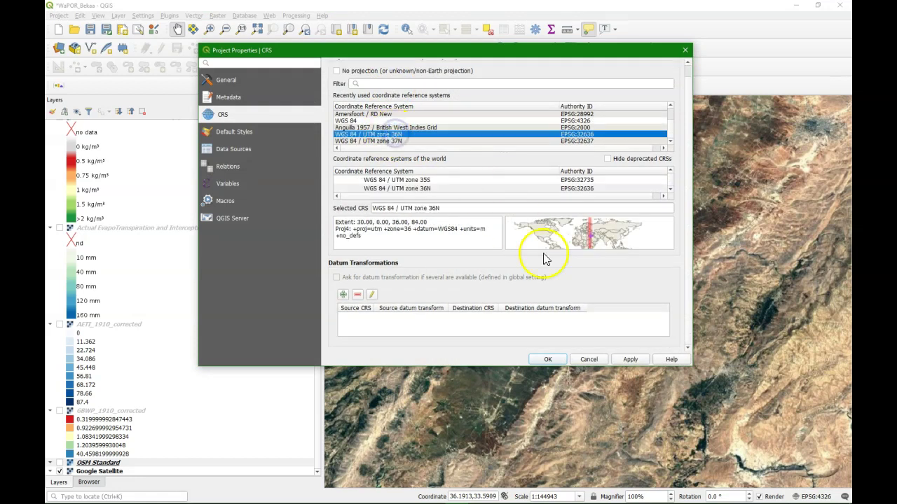
pyautogui.click(548, 360)
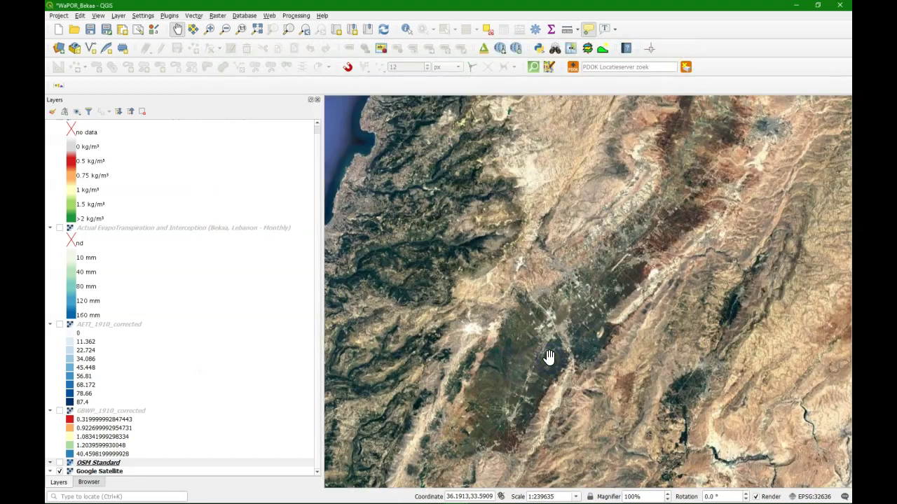
pyautogui.click(522, 354)
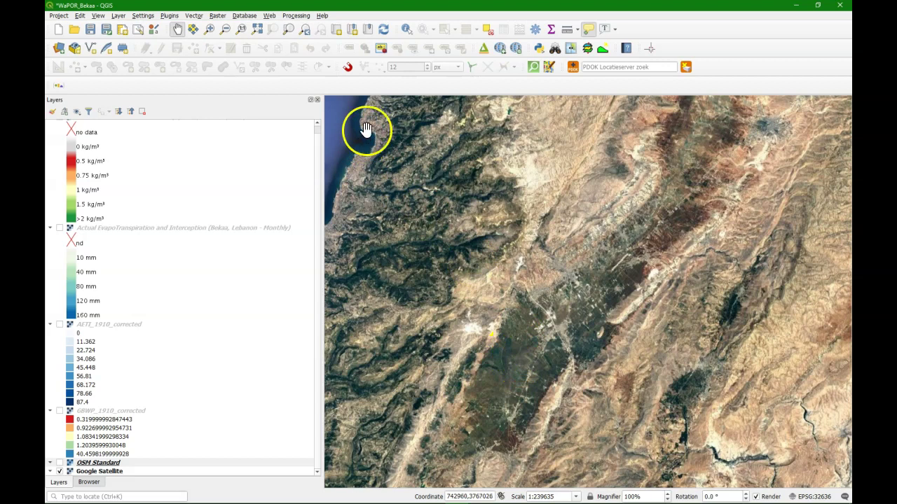
# Turn on the Actual EvapoTranspiration layer to show the data area.
pyautogui.click(141, 270)
pyautogui.click(60, 227)
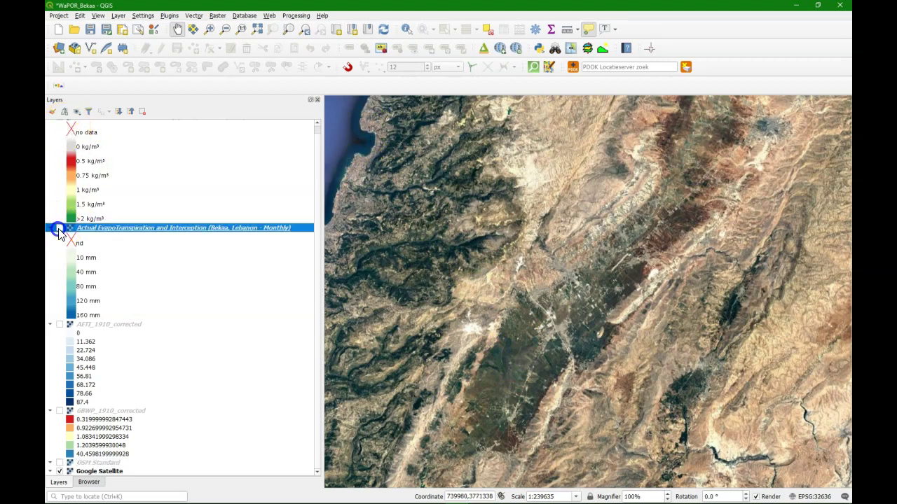
pyautogui.click(59, 227)
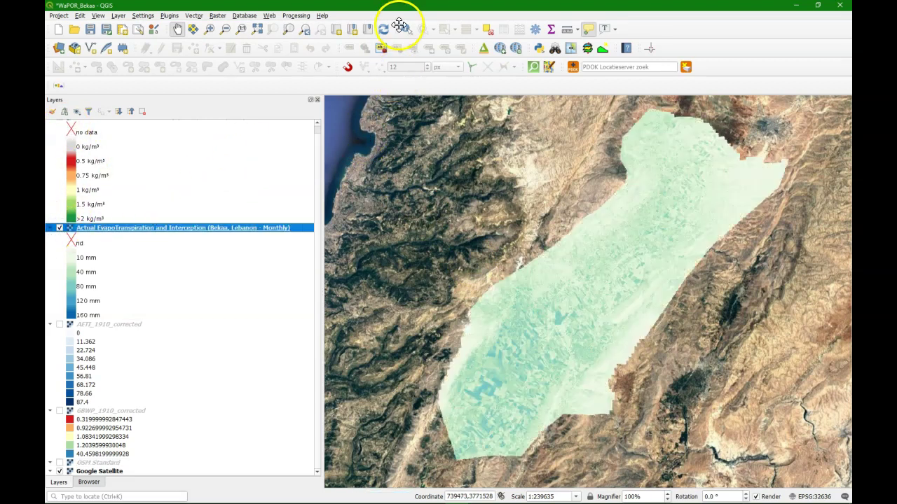
# In Generate XYZ tiles (MBTiles), draw the tile extent around the Bekaa valley data.
pyautogui.click(296, 15)
pyautogui.click(294, 24)
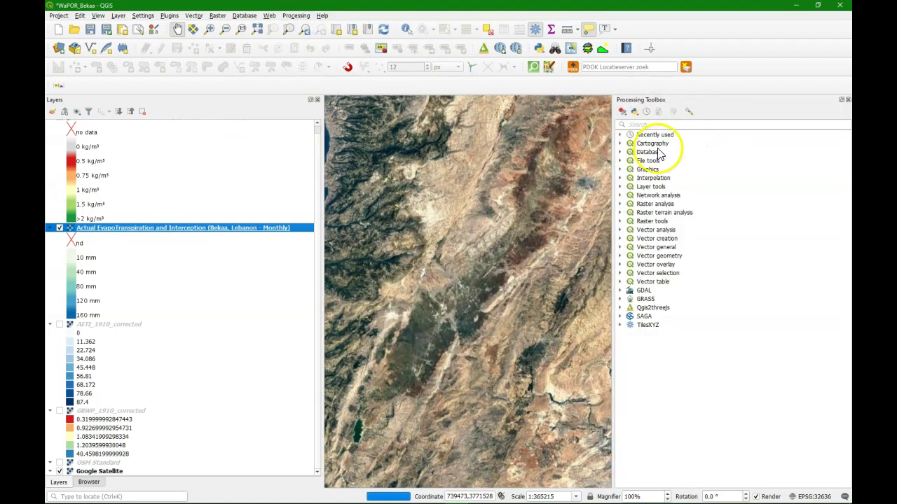
pyautogui.click(619, 325)
pyautogui.doubleClick(669, 343)
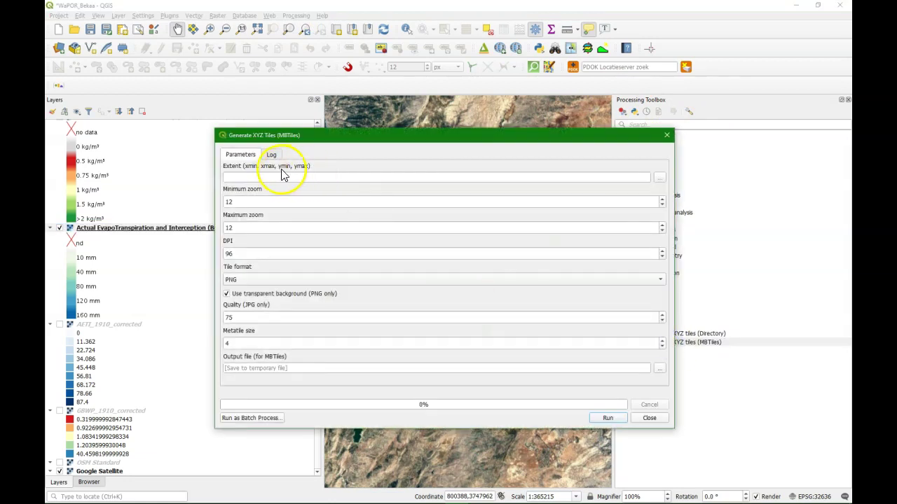
pyautogui.click(659, 178)
pyautogui.click(686, 194)
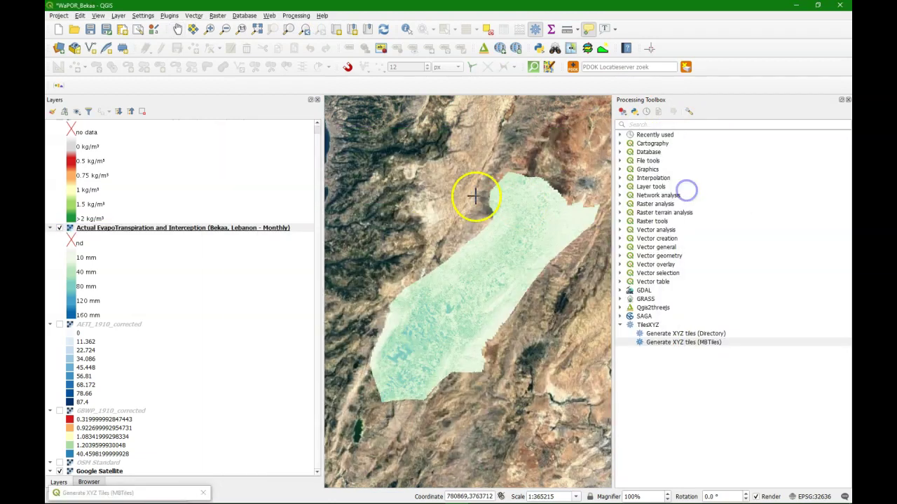
pyautogui.moveTo(364, 402); pyautogui.dragTo(603, 169)
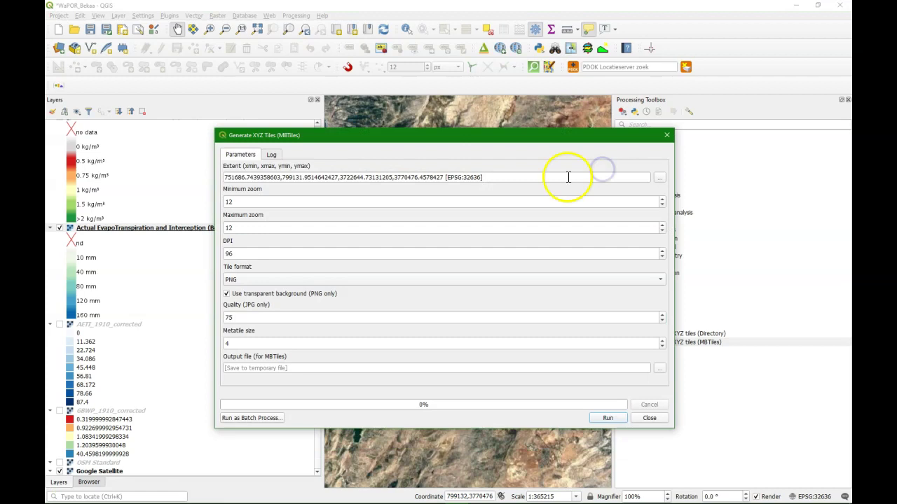
# Set minimum and maximum zoom to 15, output Google_Satellite_offline.mbtiles, and hide evapotranspiration.
pyautogui.moveTo(232, 202); pyautogui.dragTo(207, 231)
pyautogui.write('1515')
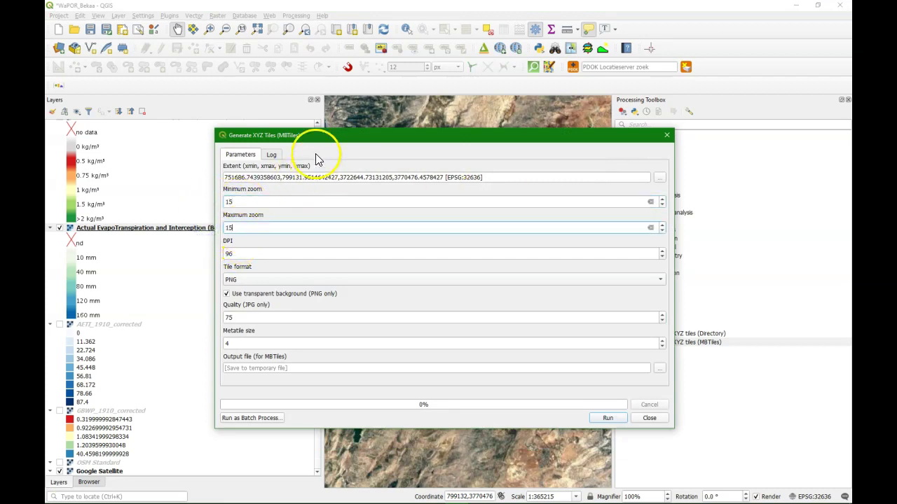
pyautogui.click(659, 369)
pyautogui.click(680, 394)
pyautogui.click(439, 354)
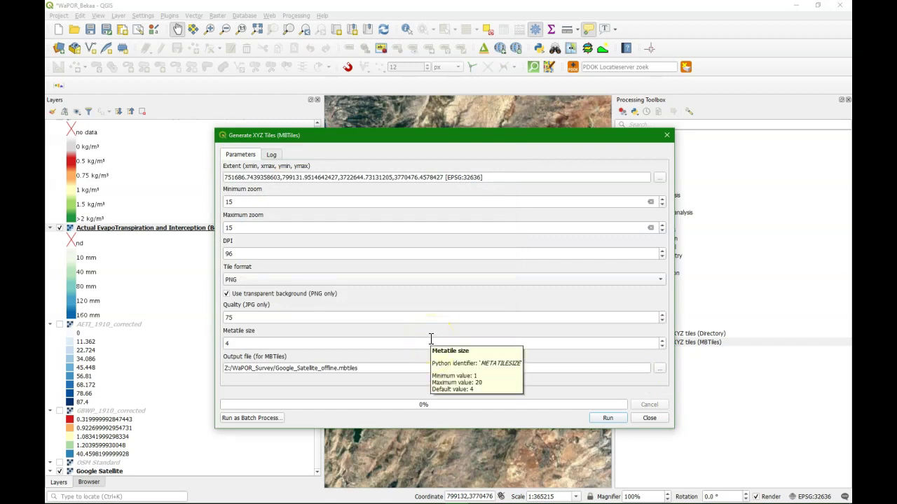
pyautogui.click(60, 229)
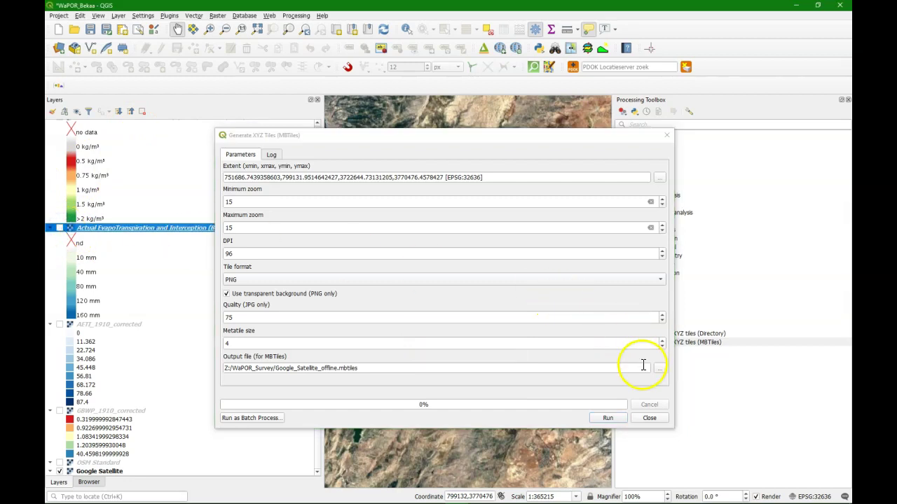
# Run the zoom-15 tile generation into Google_Satellite_offline.mbtiles and close the tool.
pyautogui.click(606, 419)
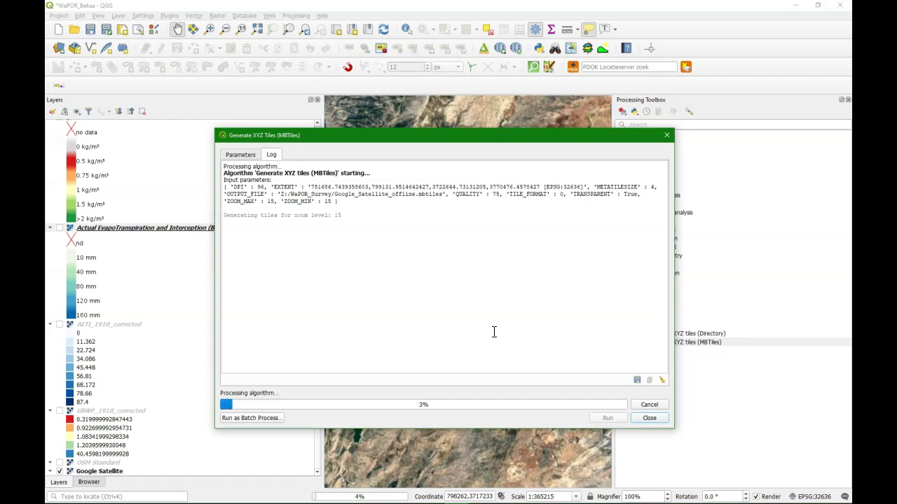
pyautogui.click(651, 418)
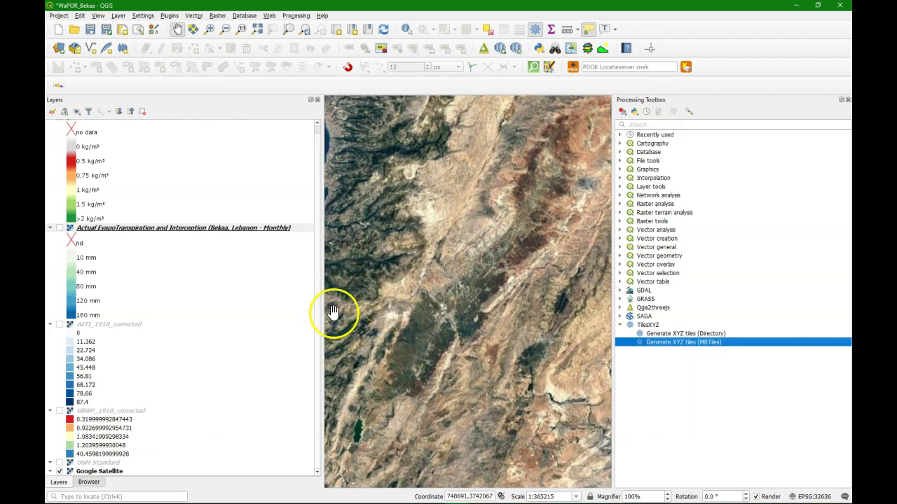
# Drag Google_Satellite_offline.mbtiles from the Browser onto the map.
pyautogui.click(88, 483)
pyautogui.click(98, 176)
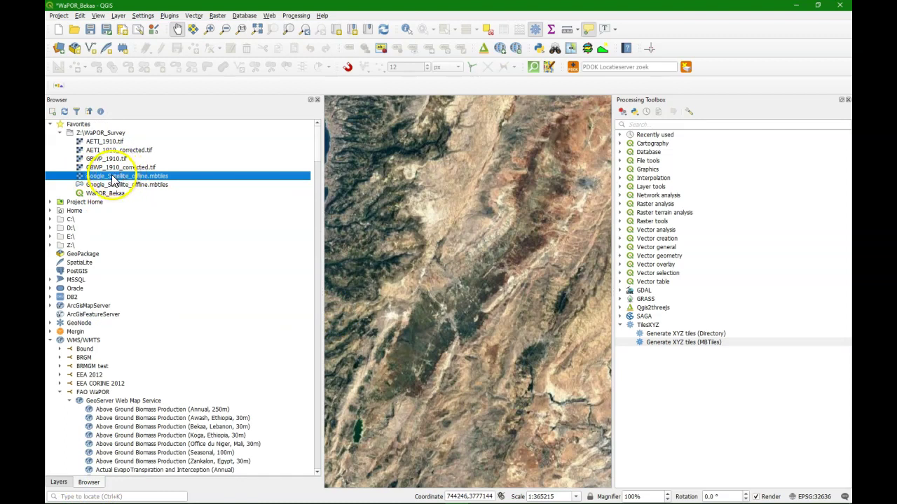
pyautogui.moveTo(112, 180); pyautogui.dragTo(385, 196)
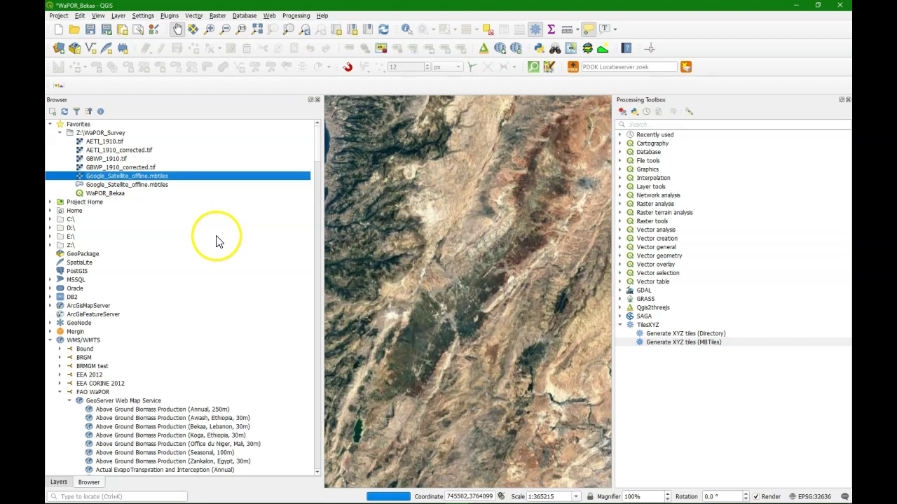
pyautogui.hotkey('ctrl', '1')
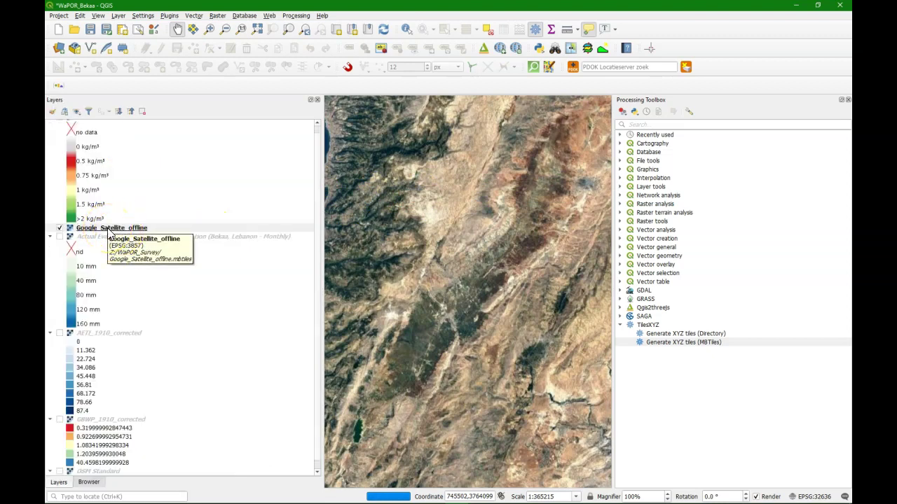
# Hide the online Google Satellite basemap, zoom in on the imagery, and show Gross Biomass Water Productivity.
pyautogui.scroll(-1, 110, 340)
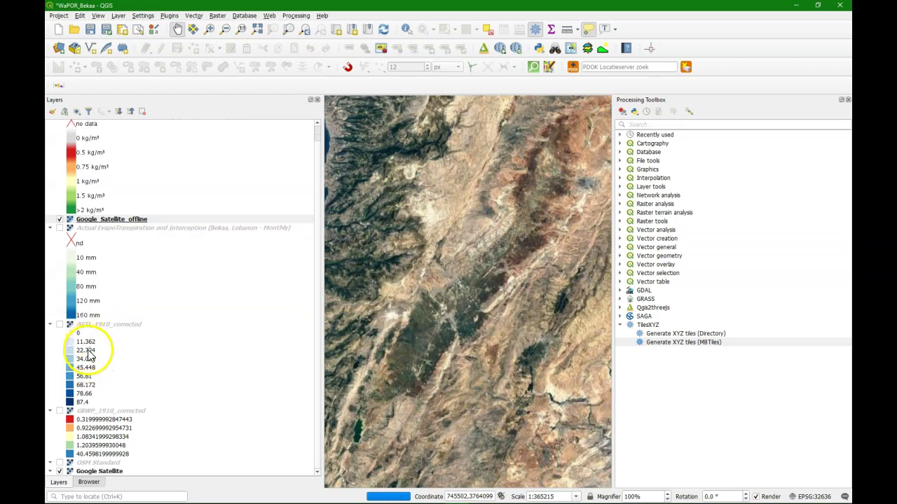
pyautogui.click(60, 470)
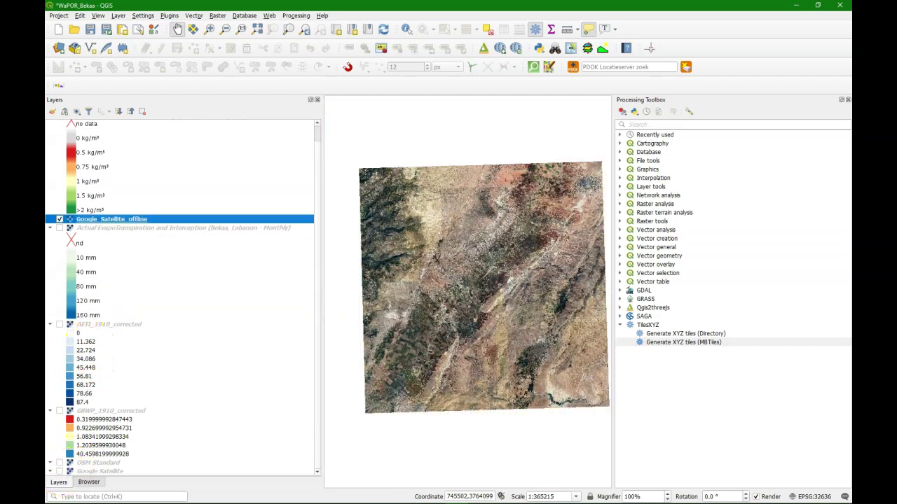
pyautogui.scroll(2, 457, 319)
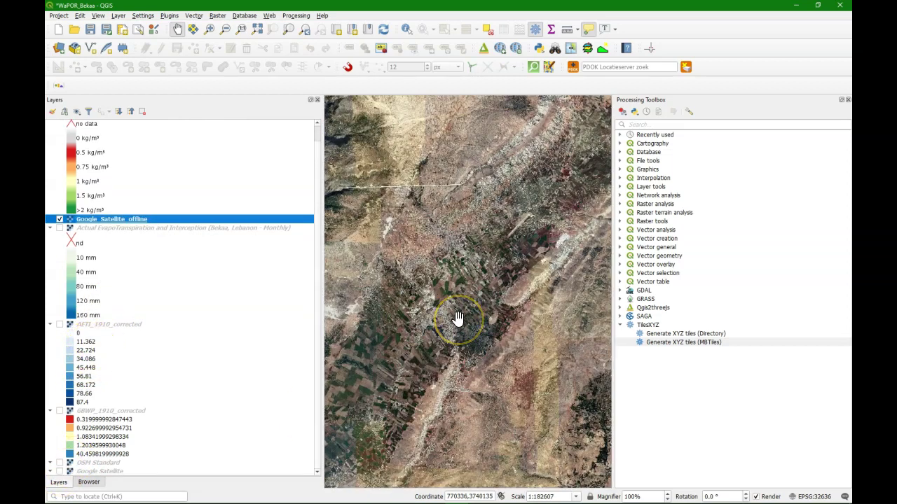
pyautogui.scroll(2, 426, 314)
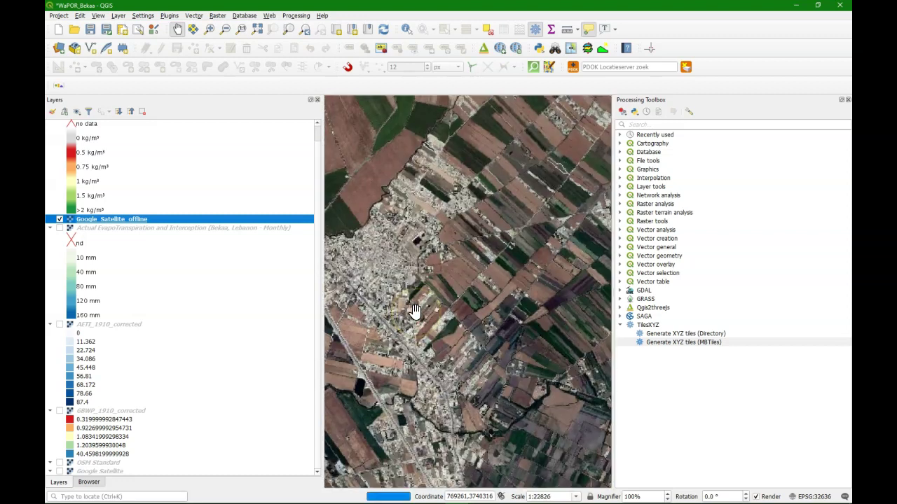
pyautogui.scroll(1, 415, 311)
pyautogui.scroll(-1, 415, 311)
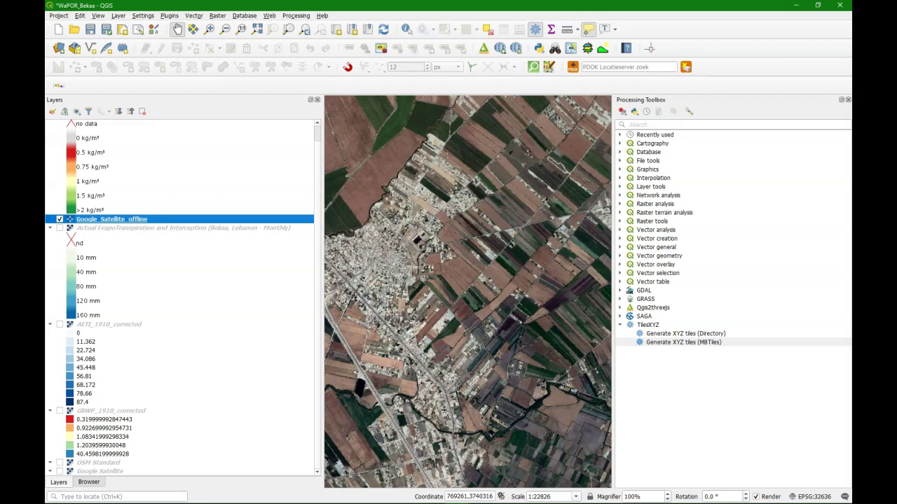
pyautogui.click(61, 127)
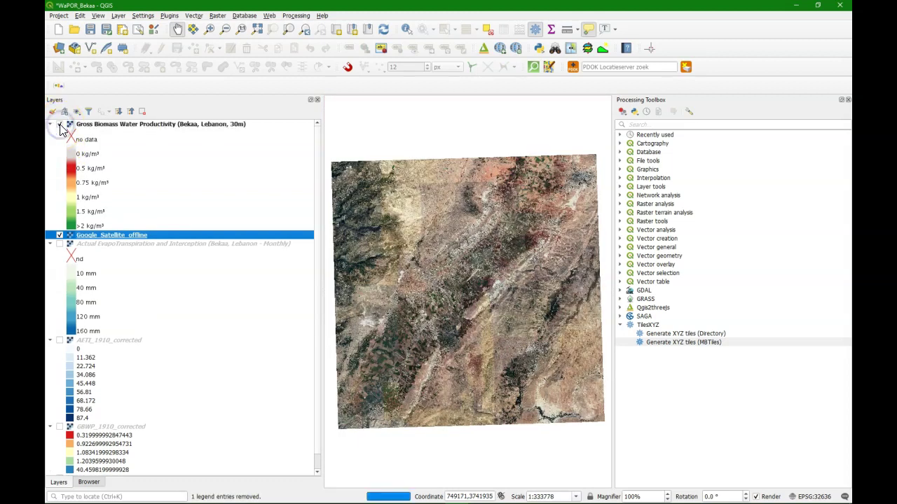
# Hide the offline satellite tiles and show the OSM Standard basemap.
pyautogui.click(60, 235)
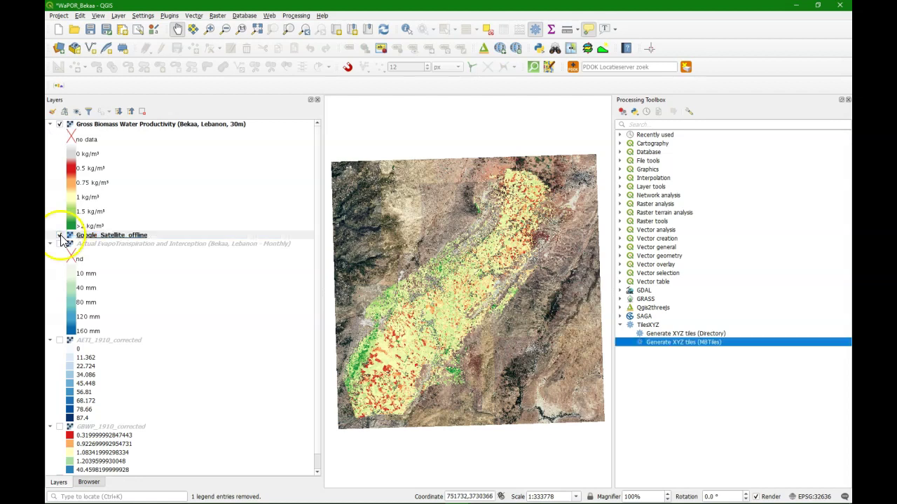
pyautogui.scroll(-1, 63, 430)
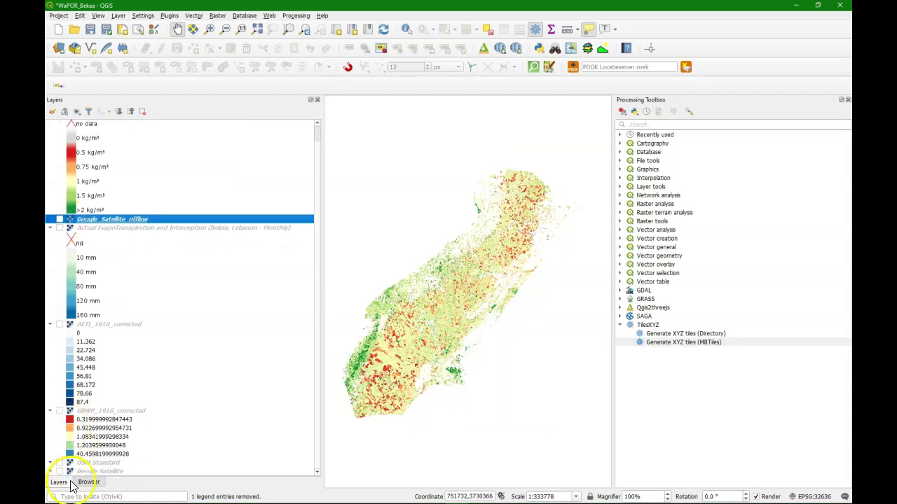
pyautogui.click(59, 464)
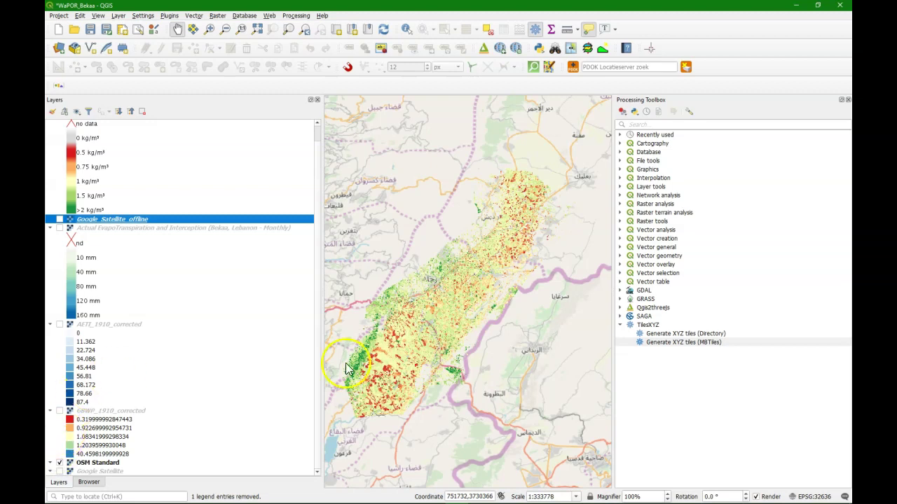
# In Generate XYZ tiles (MBTiles), draw the tiling extent around the valley data.
pyautogui.click(690, 346)
pyautogui.doubleClick(690, 346)
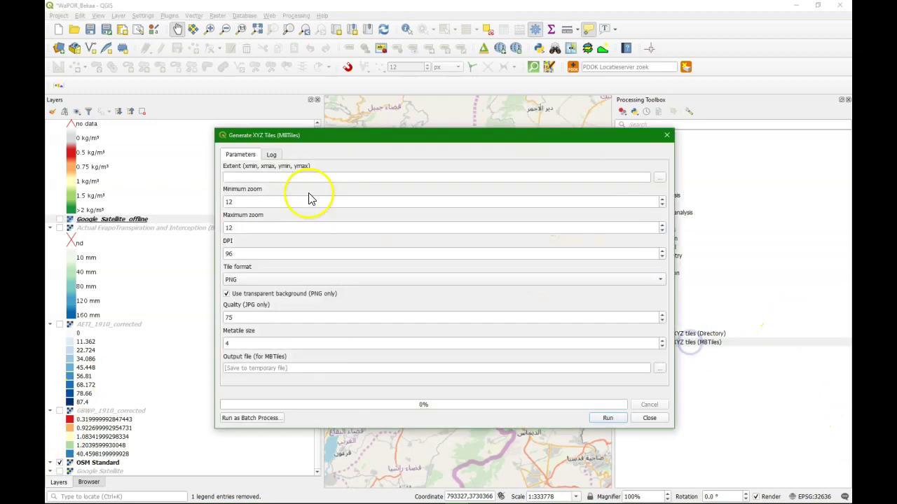
pyautogui.click(663, 179)
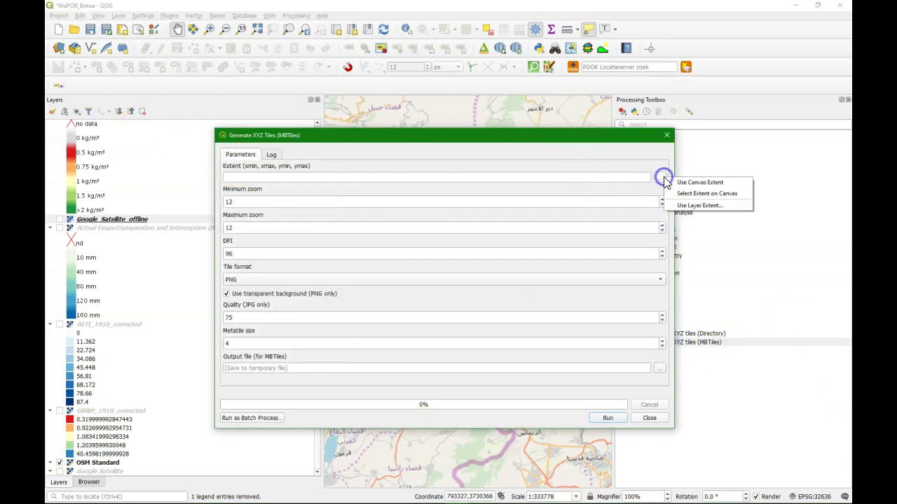
pyautogui.click(690, 200)
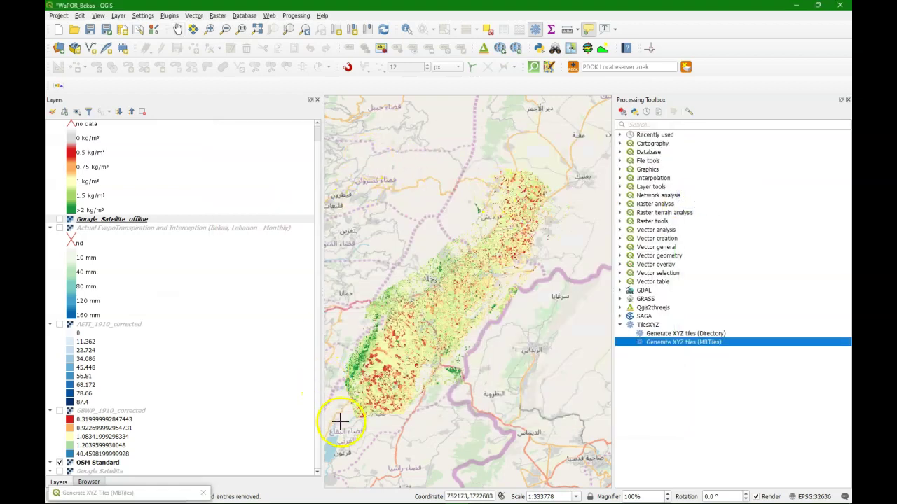
pyautogui.moveTo(340, 421); pyautogui.dragTo(560, 162)
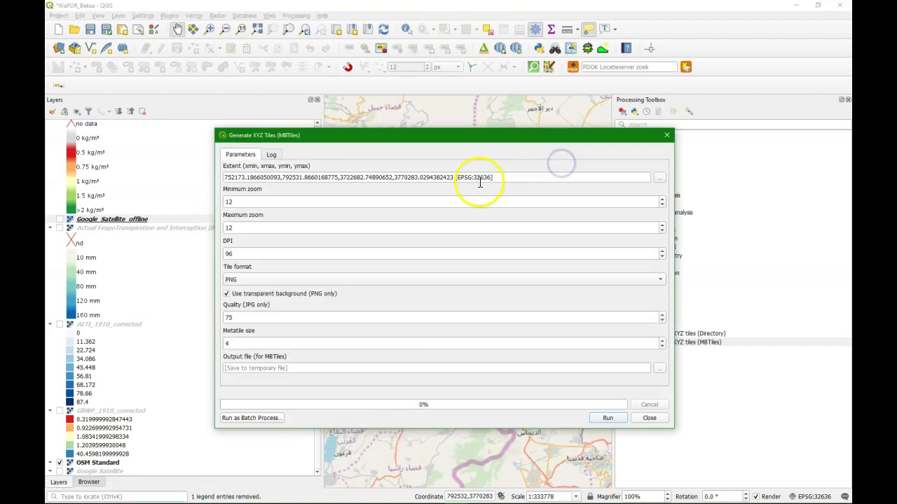
# Set zoom levels to 15–15 and save the output as OSM_offline.
pyautogui.click(267, 203)
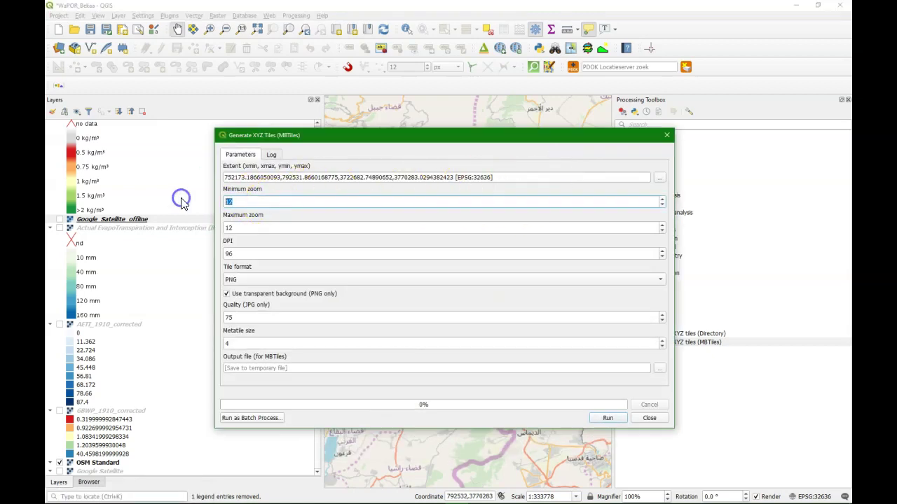
pyautogui.write('15')
pyautogui.click(231, 228)
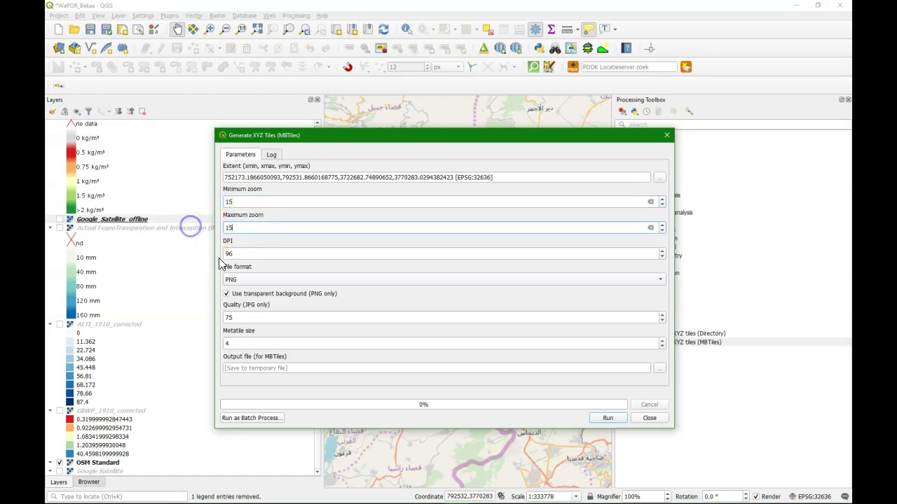
pyautogui.click(659, 368)
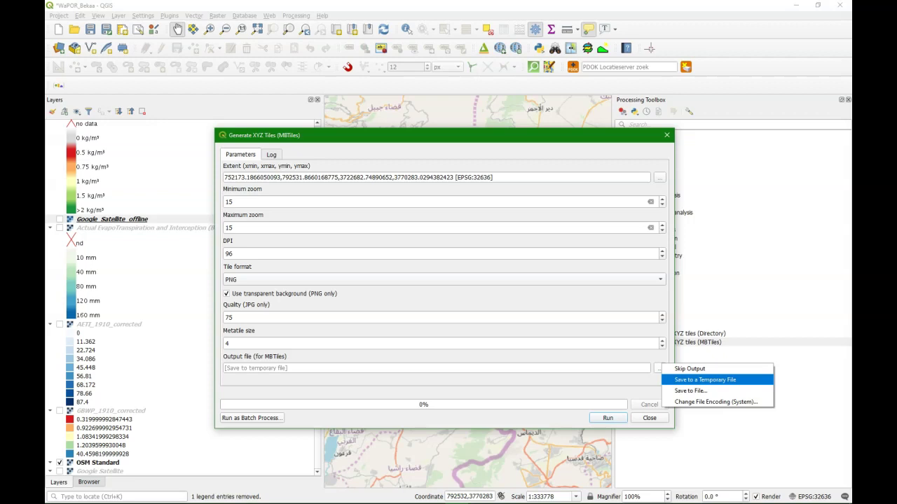
pyautogui.click(691, 390)
pyautogui.click(355, 322)
pyautogui.write('OSM_offline')
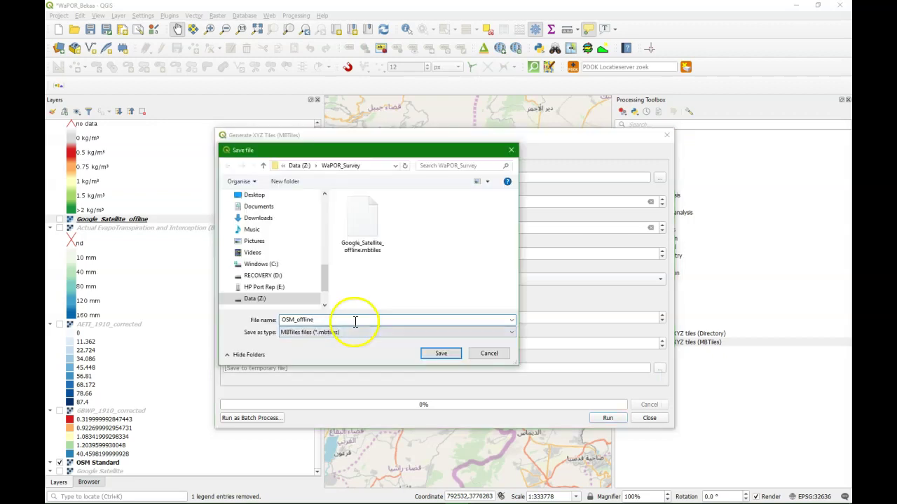
pyautogui.click(441, 355)
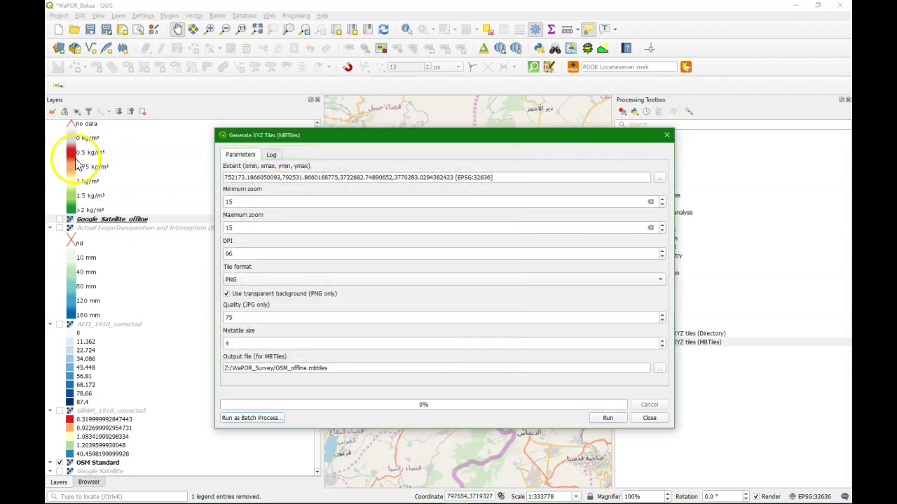
# Hide Gross Biomass Water Productivity, run the OpenStreetMap tile generation, and close the tool.
pyautogui.scroll(1, 73, 210)
pyautogui.click(59, 124)
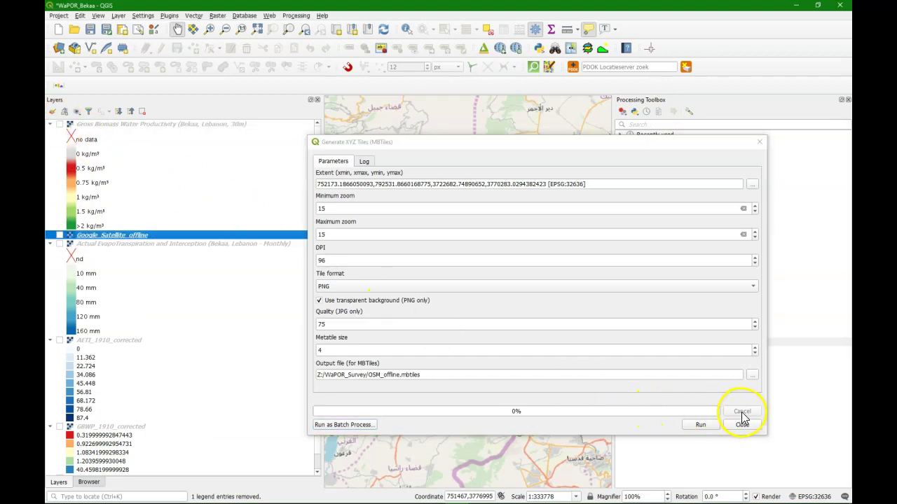
pyautogui.click(700, 424)
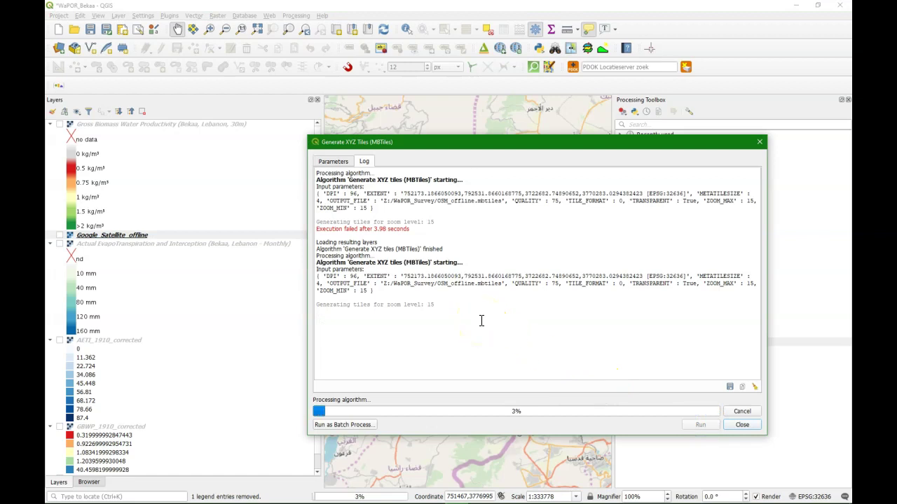
pyautogui.click(753, 426)
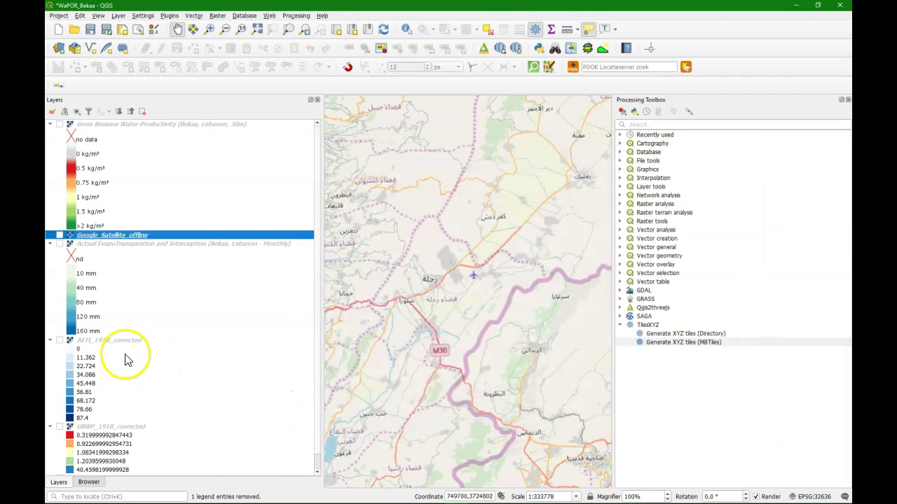
# Add OSM_offline.mbtiles to the map and hide the online OSM Standard basemap.
pyautogui.click(90, 482)
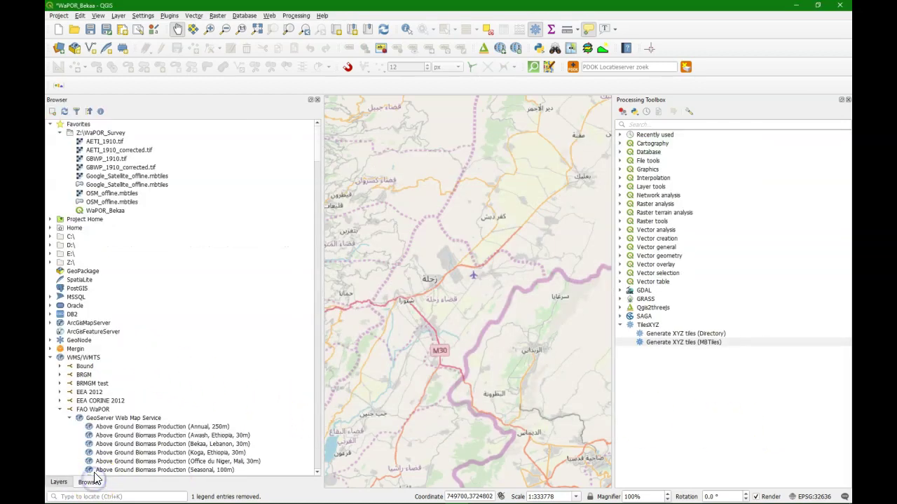
pyautogui.click(112, 194)
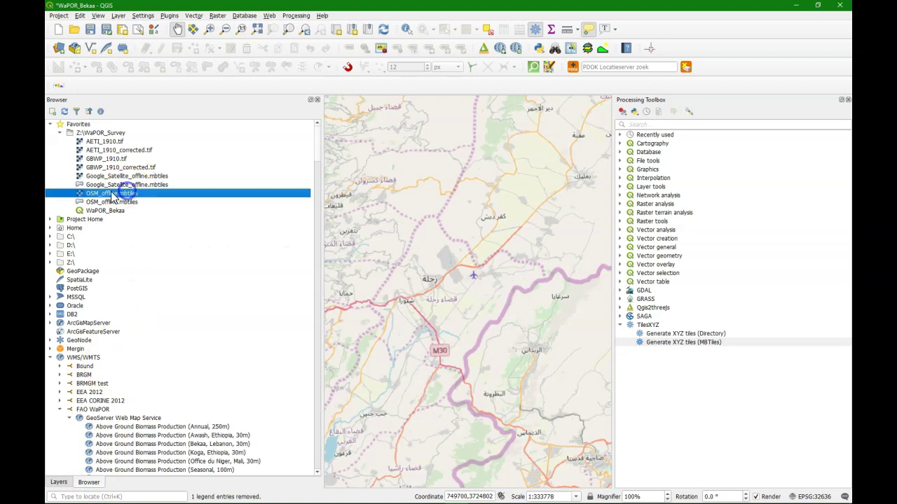
pyautogui.moveTo(112, 196); pyautogui.dragTo(420, 216)
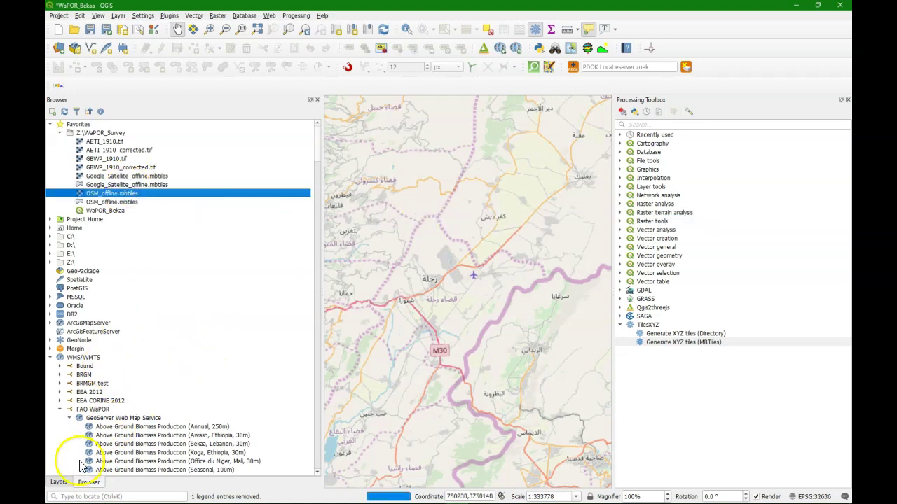
pyautogui.click(54, 483)
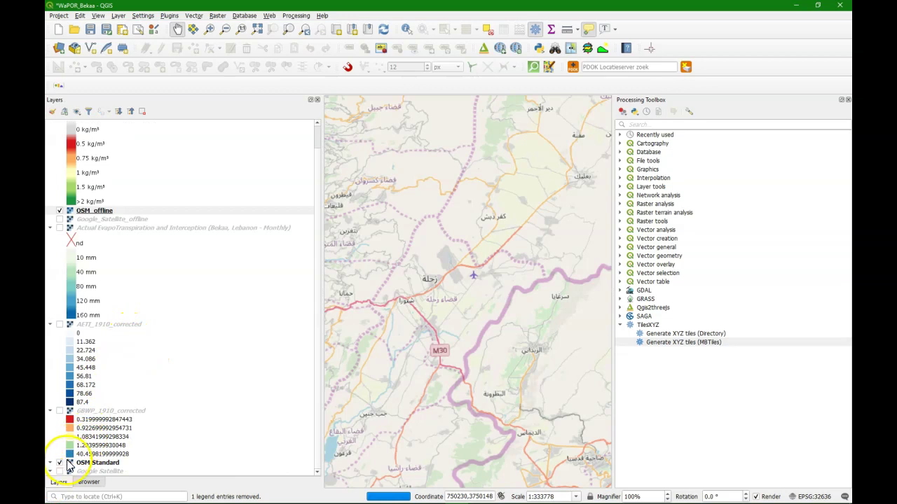
pyautogui.click(59, 464)
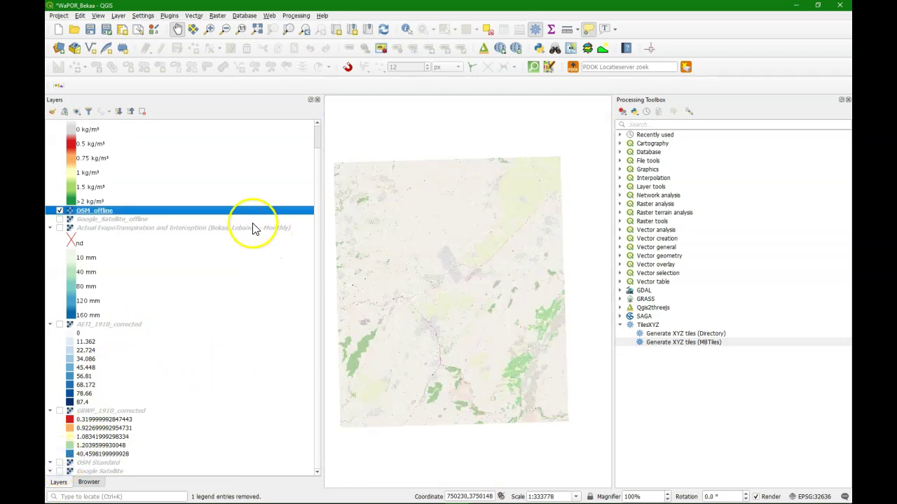
# Preview then hide Gross Biomass Water Productivity, and zoom to that layer's extent.
pyautogui.scroll(1, 231, 218)
pyautogui.click(60, 124)
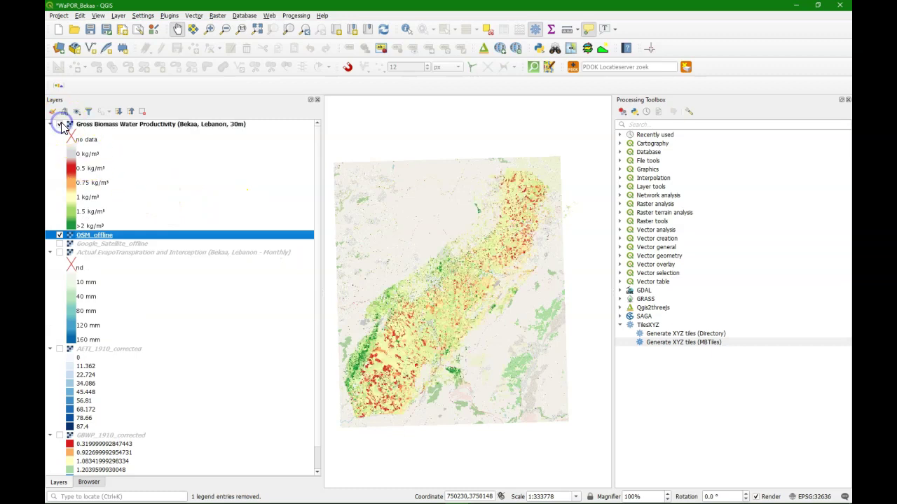
pyautogui.click(60, 124)
pyautogui.scroll(2, 419, 303)
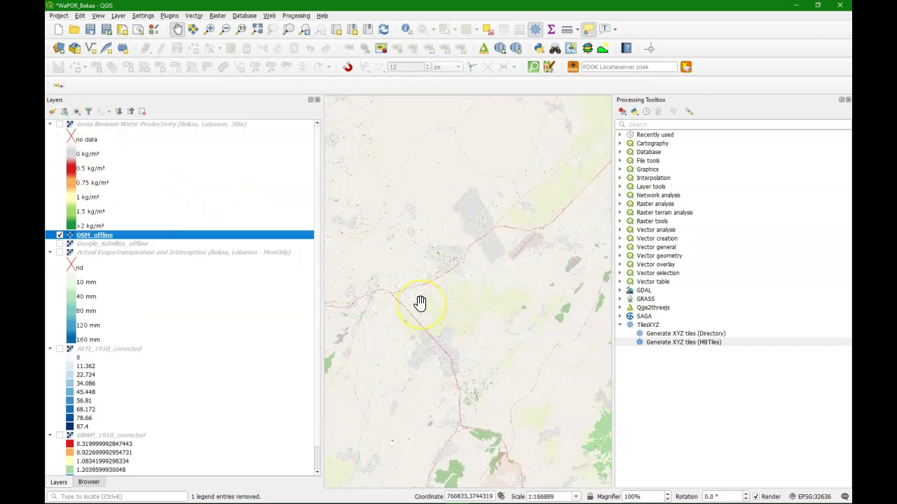
pyautogui.scroll(3, 420, 302)
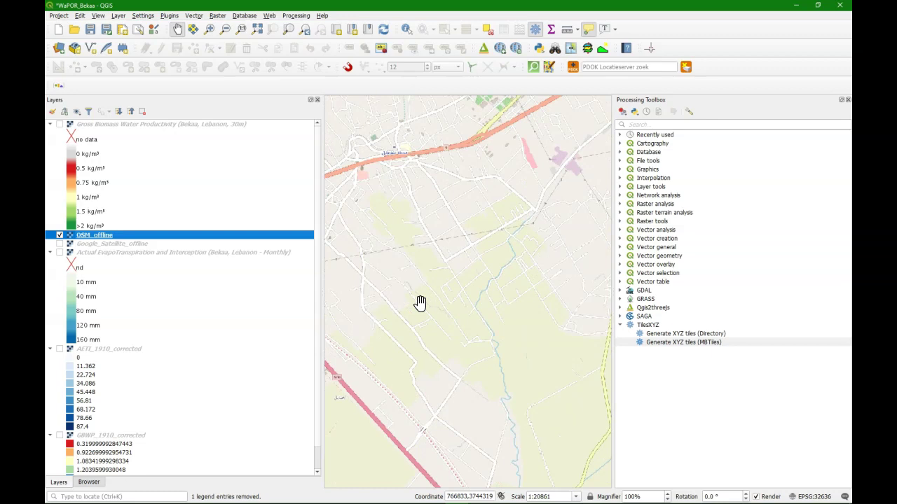
pyautogui.scroll(-3, 420, 303)
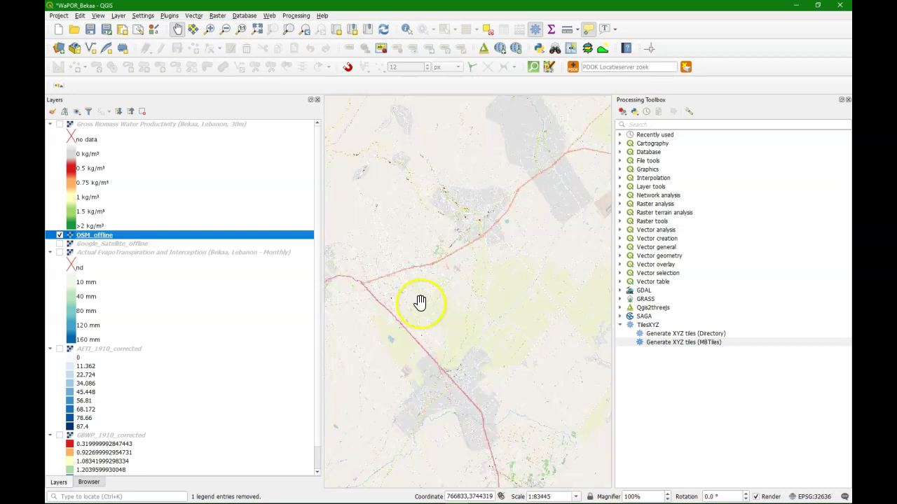
pyautogui.rightClick(103, 126)
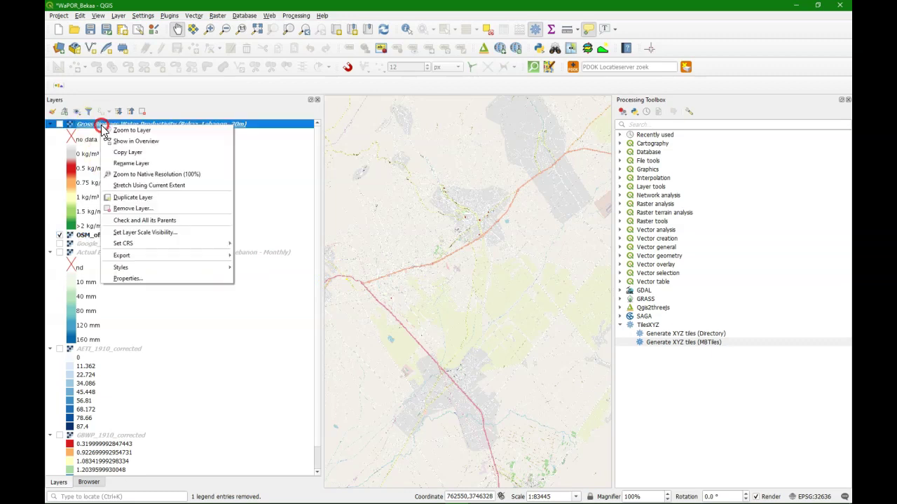
pyautogui.click(124, 130)
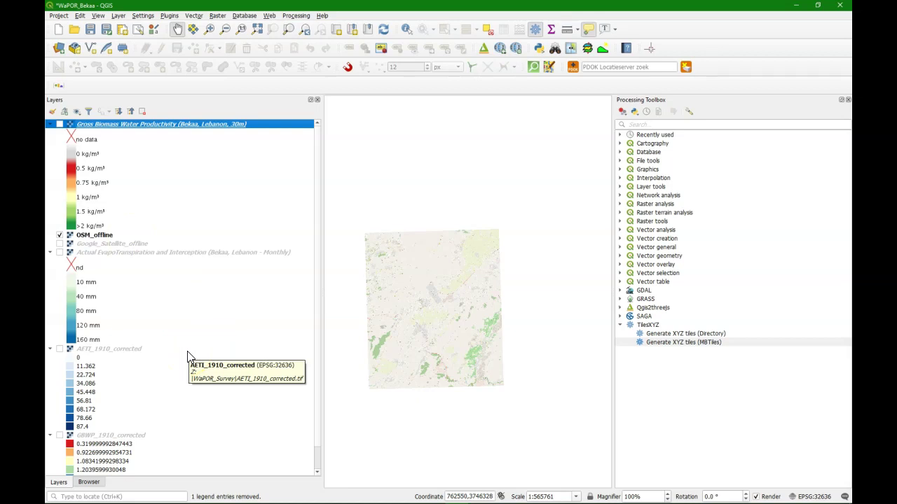
# Drag the Groundtruth layer from SurveyTutorial's survey.gpkg onto the map.
pyautogui.click(90, 482)
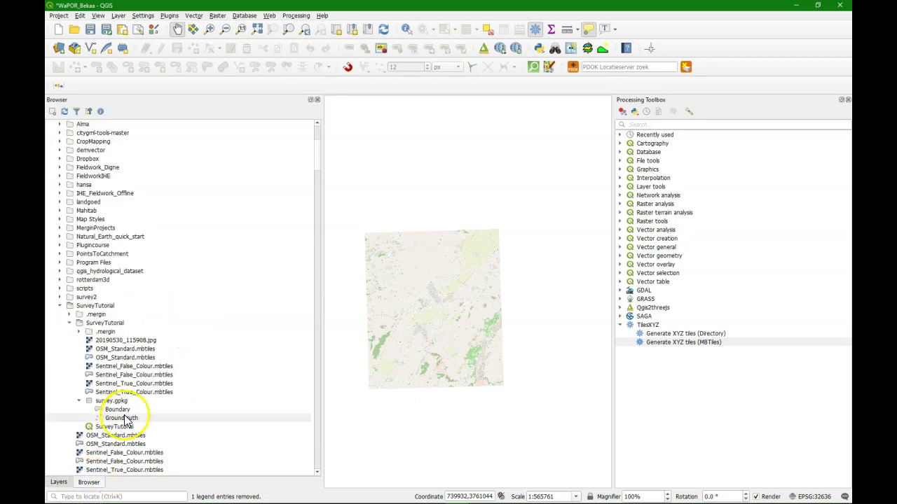
pyautogui.moveTo(121, 418); pyautogui.dragTo(407, 355)
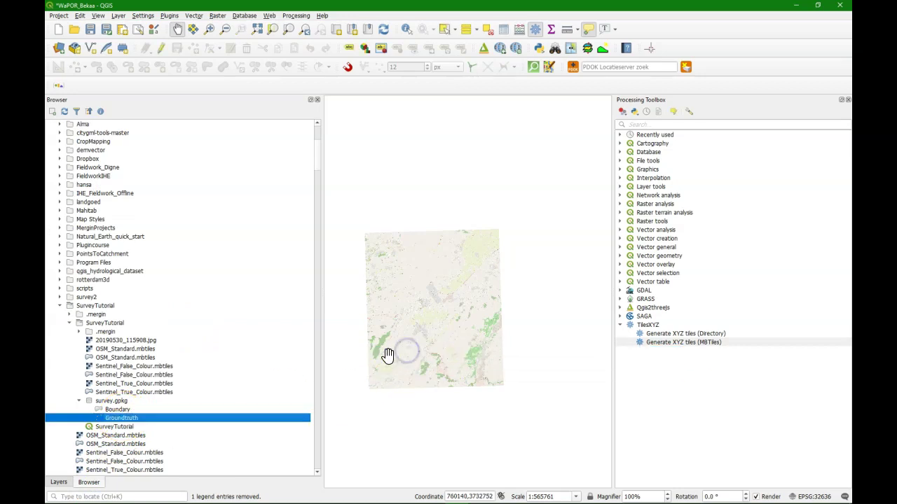
pyautogui.click(56, 483)
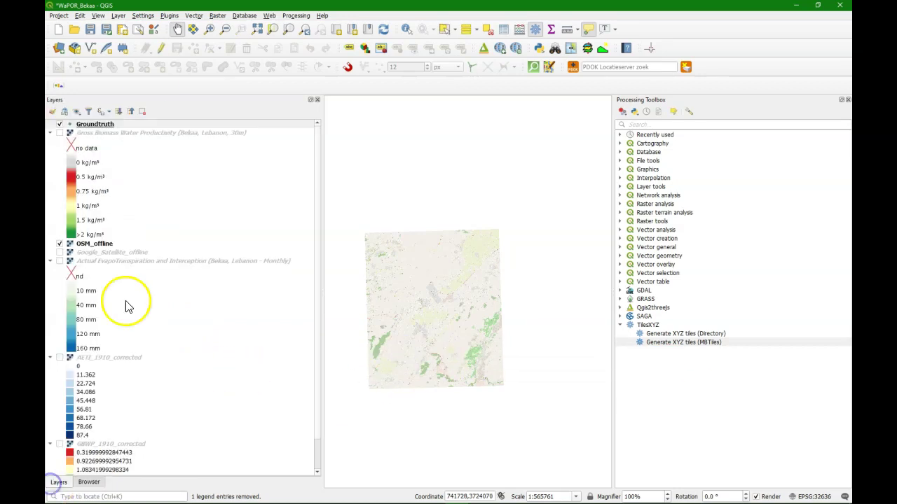
# Export the Groundtruth features with Z:\WaPOR_Survey\WaPOR_Survey.gpkg as the output file.
pyautogui.rightClick(89, 125)
pyautogui.moveTo(168, 280)
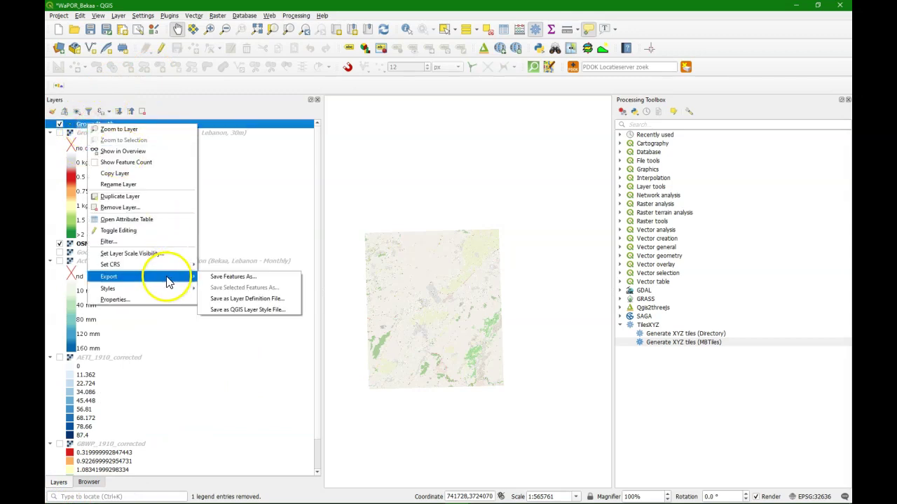
pyautogui.click(230, 279)
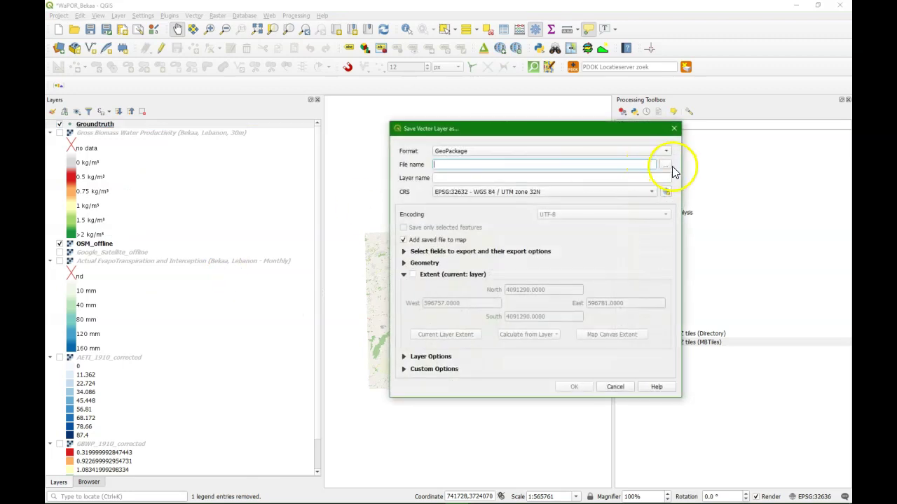
pyautogui.click(668, 168)
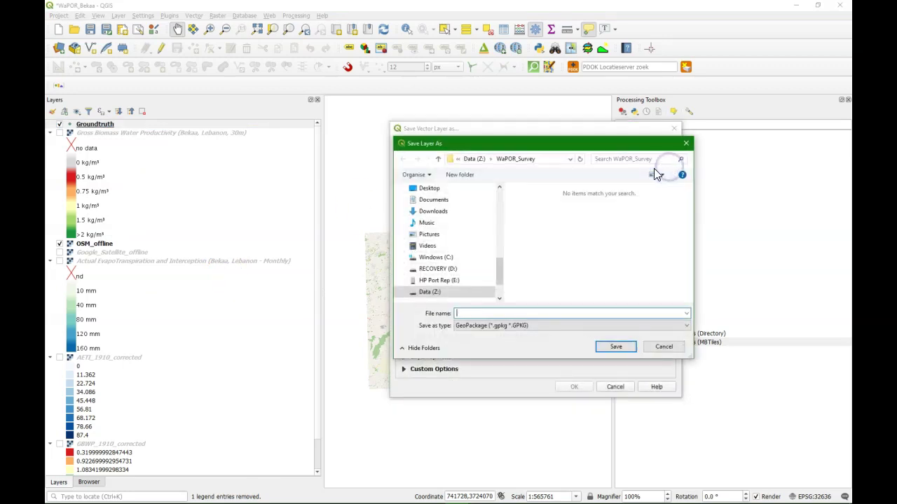
pyautogui.click(506, 312)
pyautogui.write('Wa')
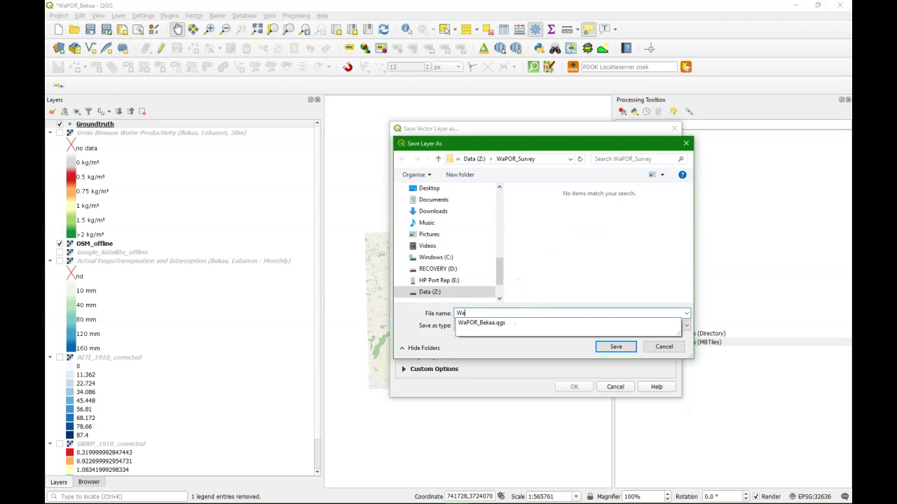
pyautogui.write('POR_Survey')
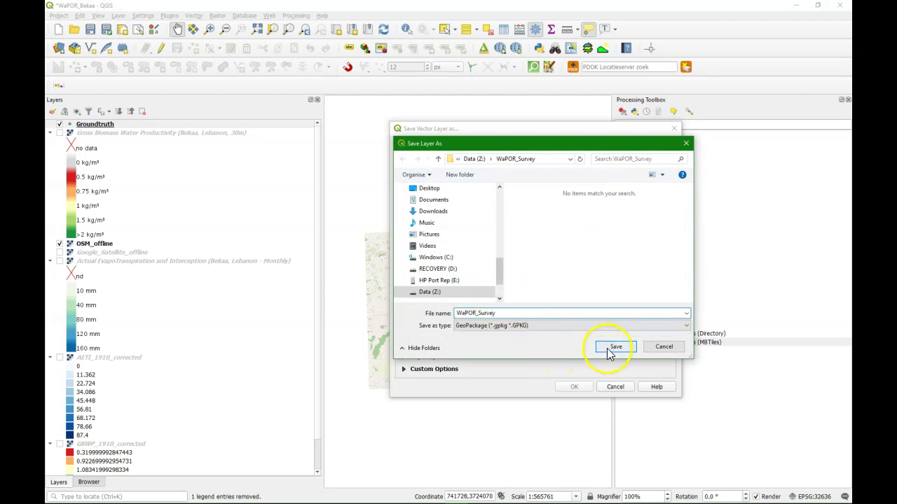
pyautogui.click(608, 348)
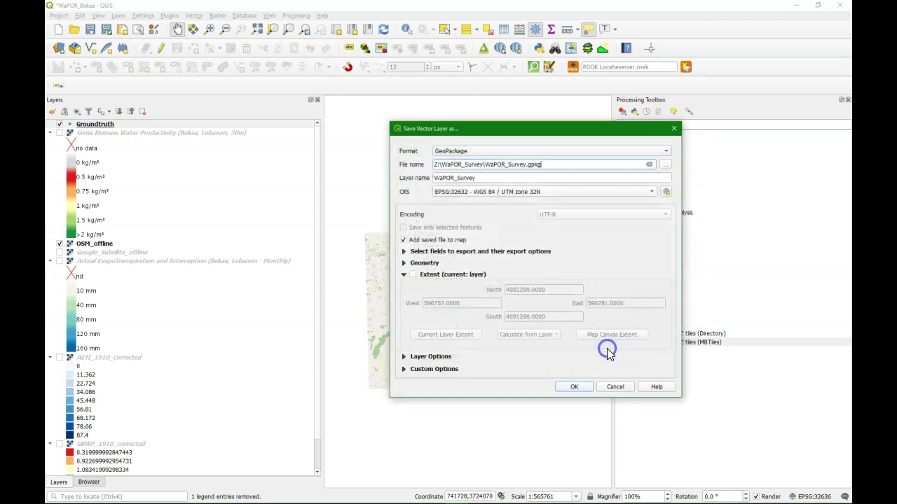
# Name the exported layer Field_observations, use project CRS EPSG:32636, and run the export.
pyautogui.write('Field')
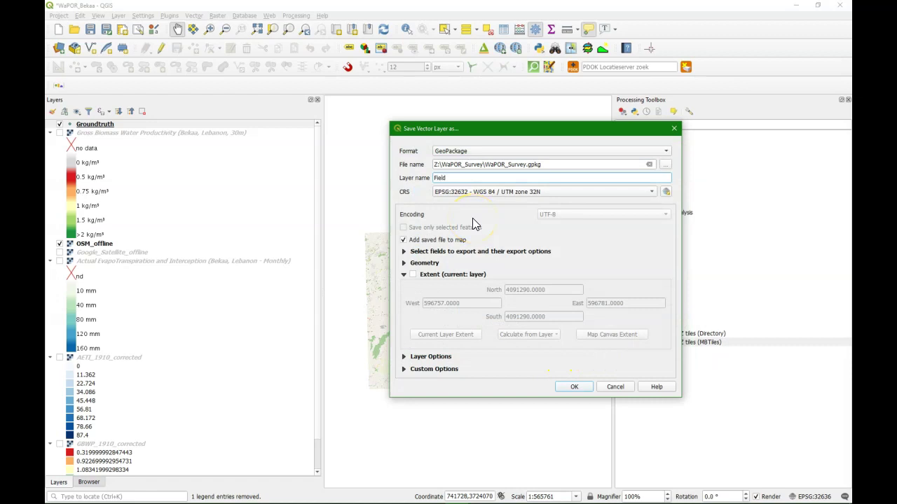
pyautogui.write('_observations')
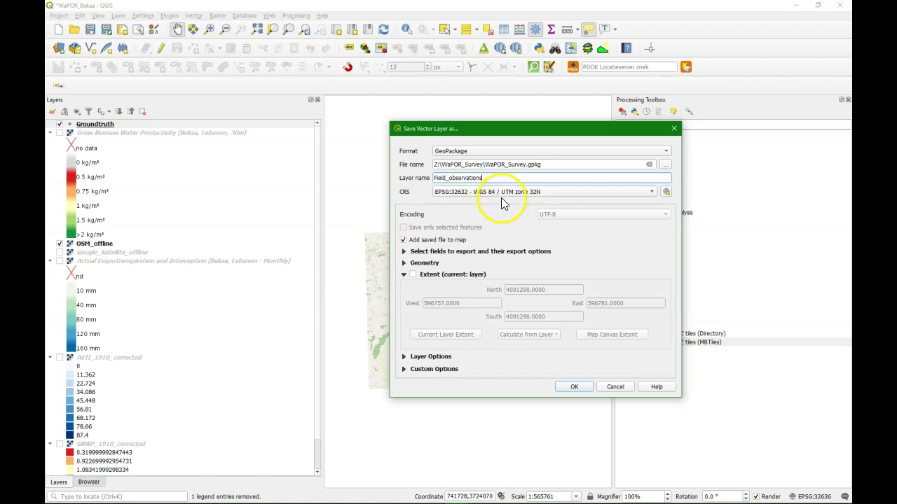
pyautogui.click(498, 194)
pyautogui.click(507, 204)
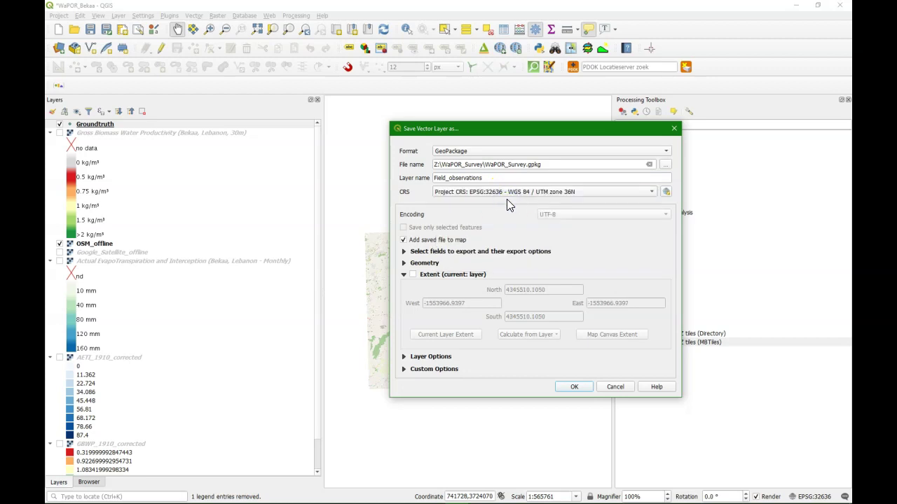
pyautogui.click(572, 389)
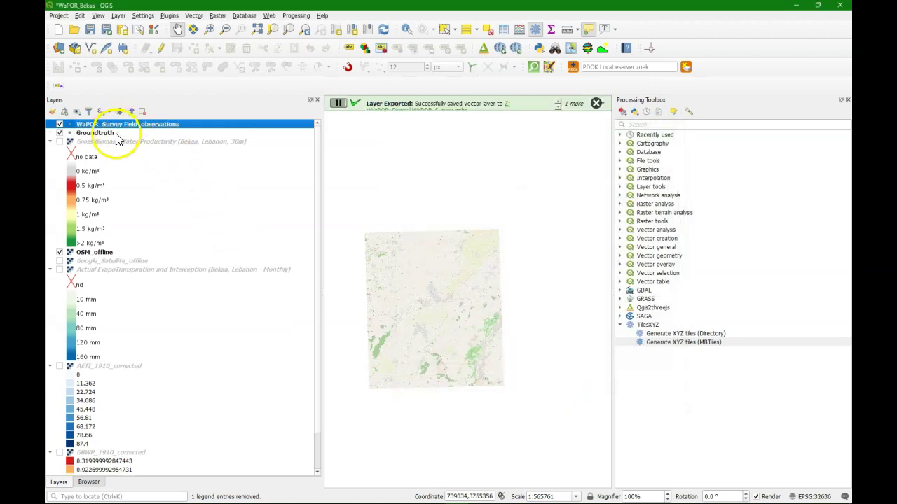
pyautogui.click(97, 135)
# Remove the original Groundtruth layer after confirming, then bring up Field_observations' styling settings.
pyautogui.rightClick(97, 138)
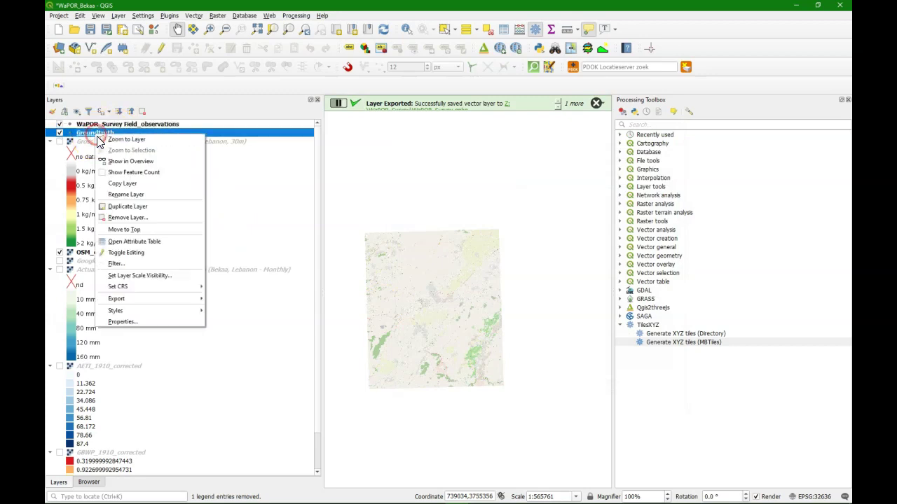
pyautogui.click(135, 216)
pyautogui.click(431, 265)
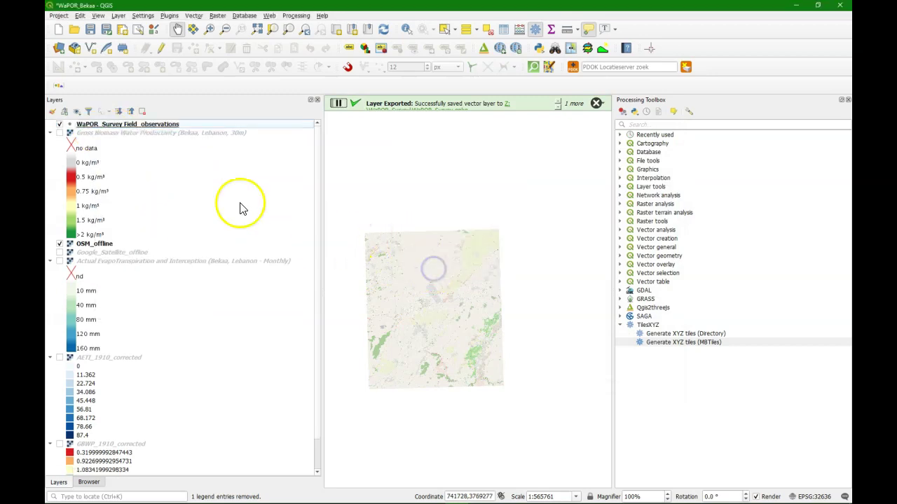
pyautogui.click(53, 112)
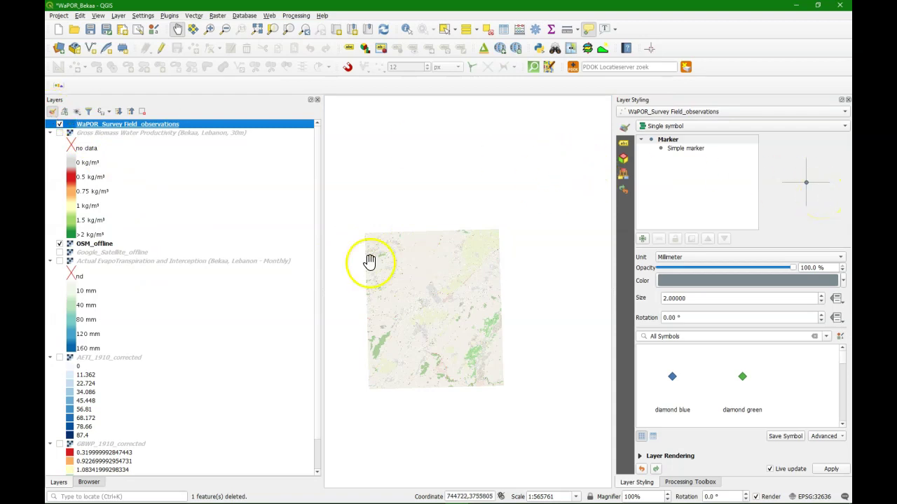
pyautogui.click(62, 482)
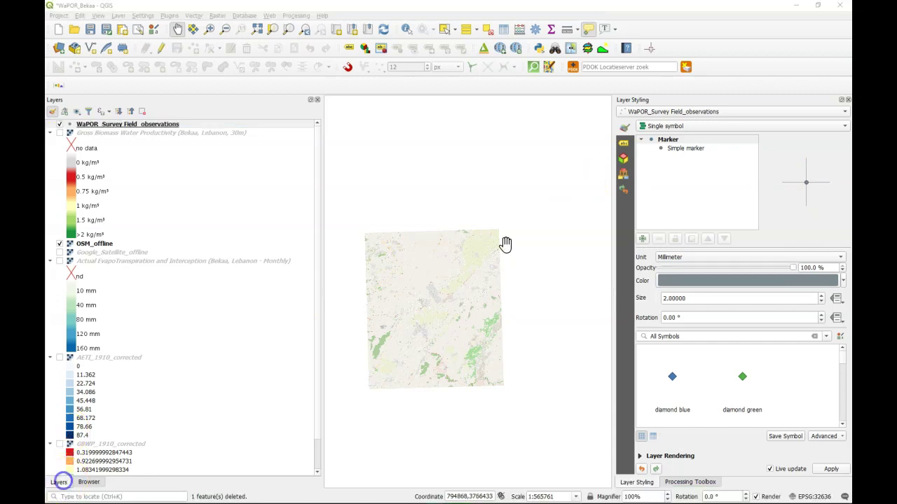
# Turn on single labels for Field_observations, labelling points with the fid field.
pyautogui.click(624, 143)
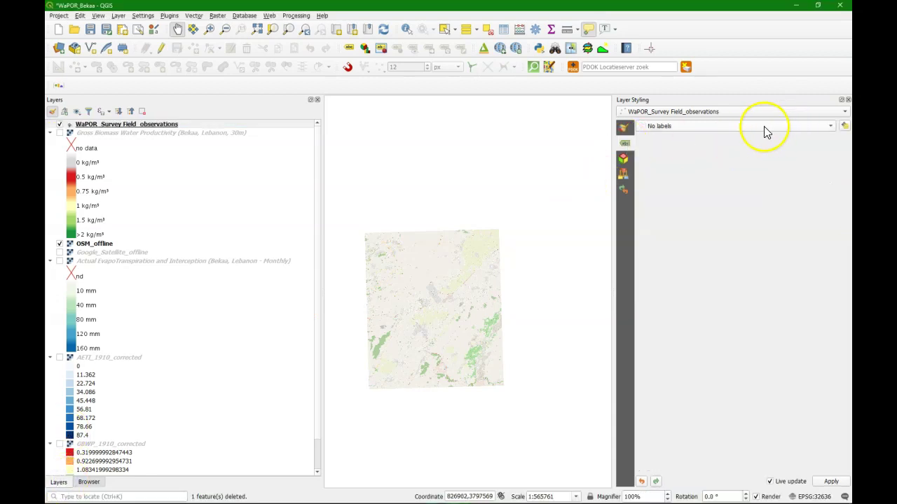
pyautogui.click(763, 126)
pyautogui.click(686, 137)
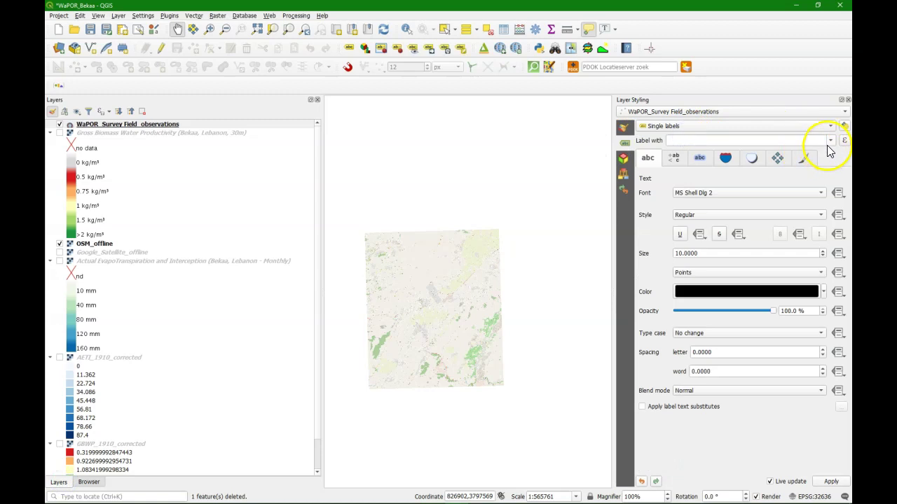
pyautogui.click(828, 140)
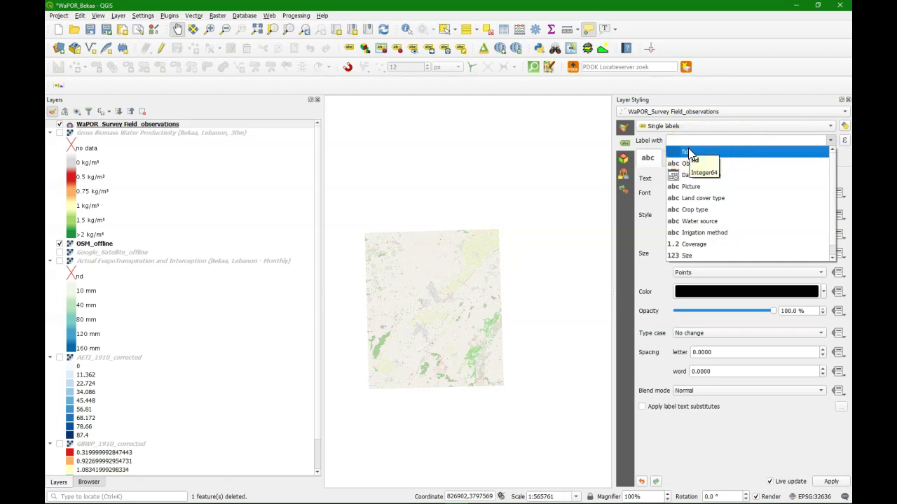
pyautogui.moveTo(733, 227); pyautogui.dragTo(689, 155)
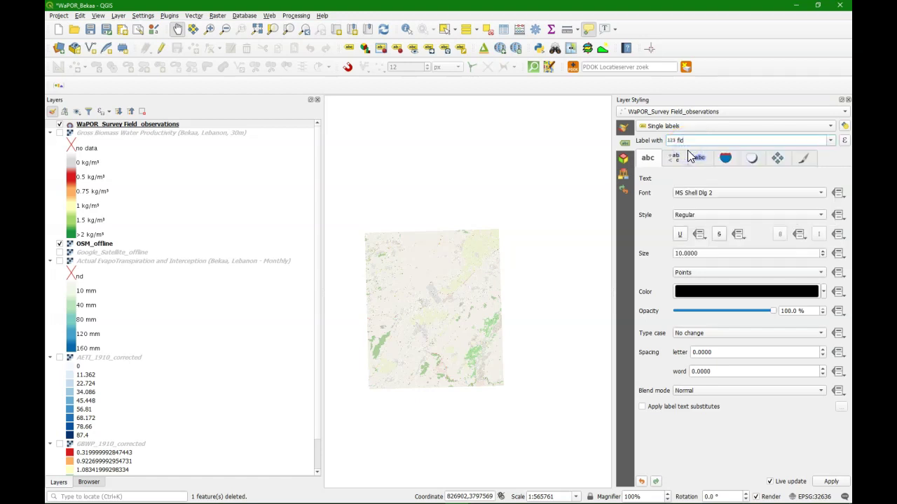
# Close the styling panel and save the project as WaPOR_Bekaa.qgs.
pyautogui.click(847, 100)
pyautogui.click(90, 29)
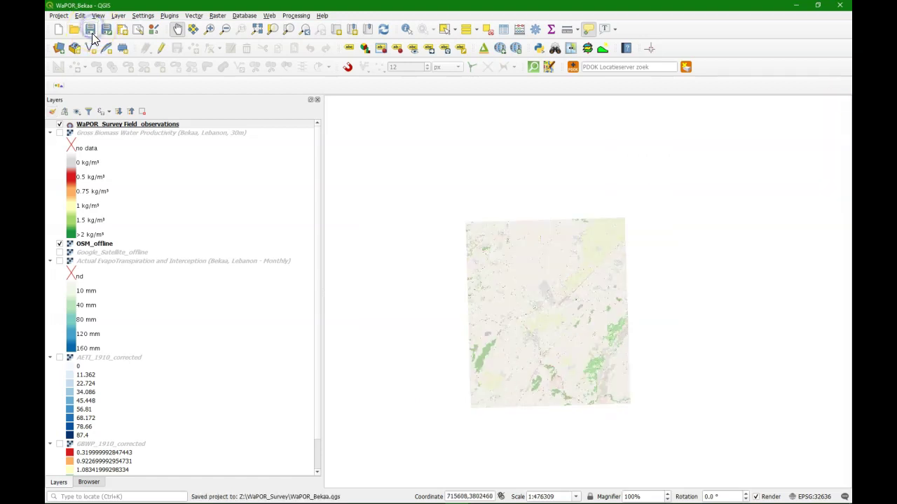
pyautogui.click(198, 201)
pyautogui.rightClick(114, 125)
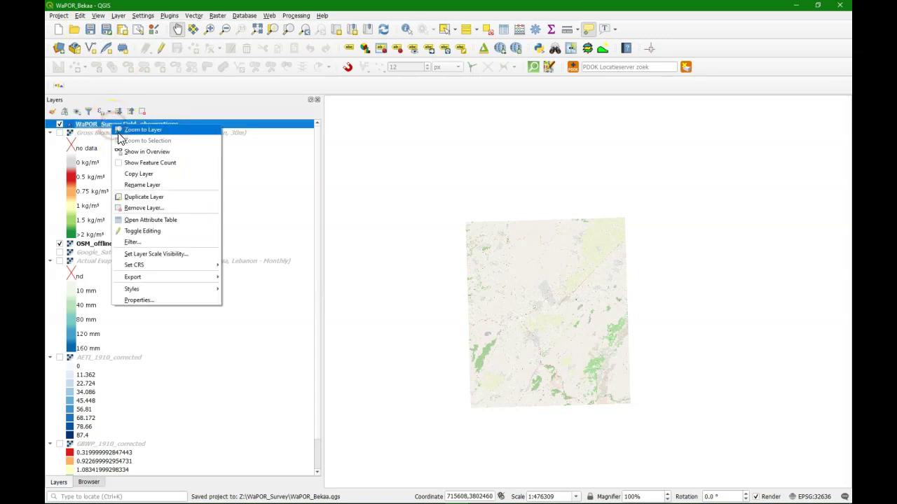
pyautogui.click(145, 300)
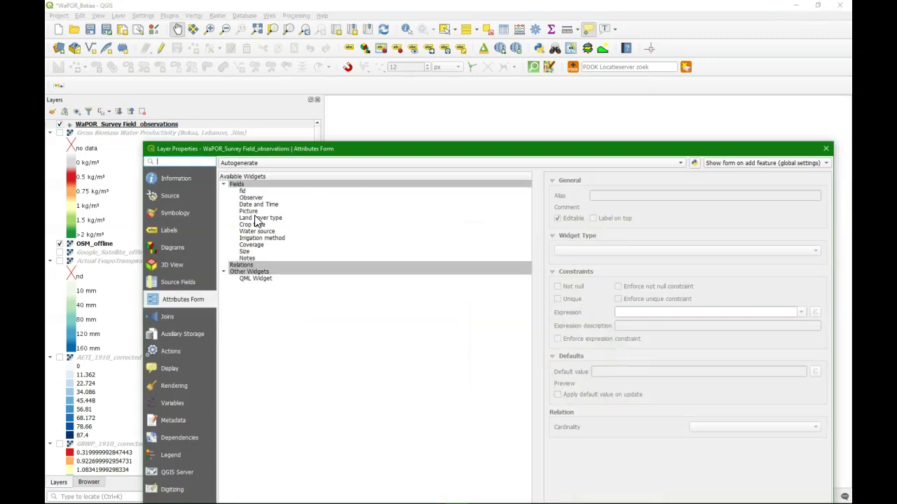
pyautogui.moveTo(249, 148); pyautogui.dragTo(213, 65)
pyautogui.click(212, 106)
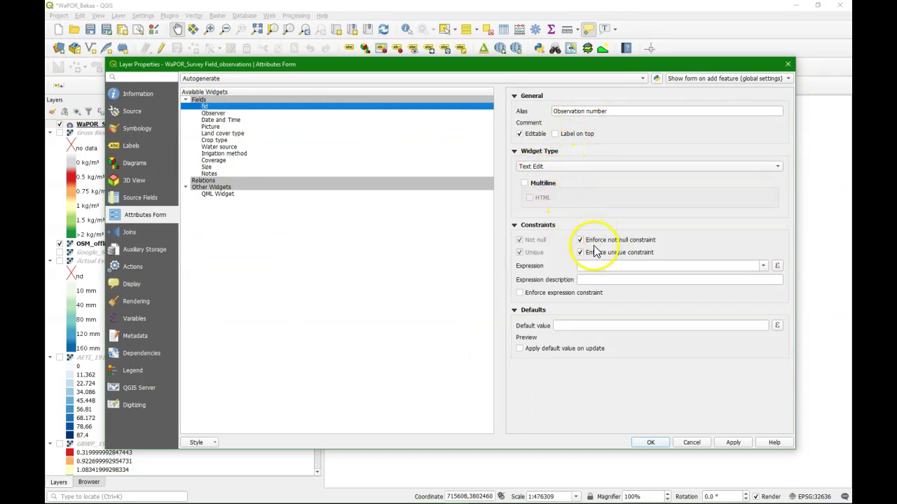
pyautogui.click(225, 113)
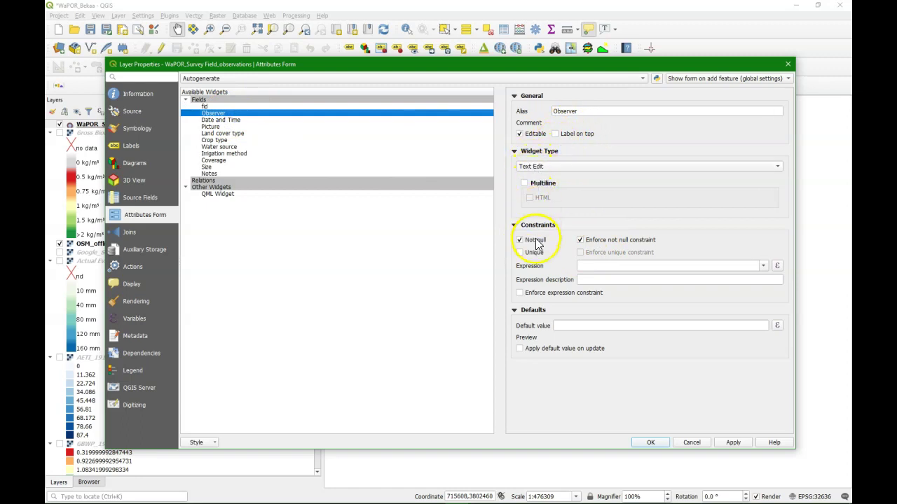
pyautogui.click(231, 120)
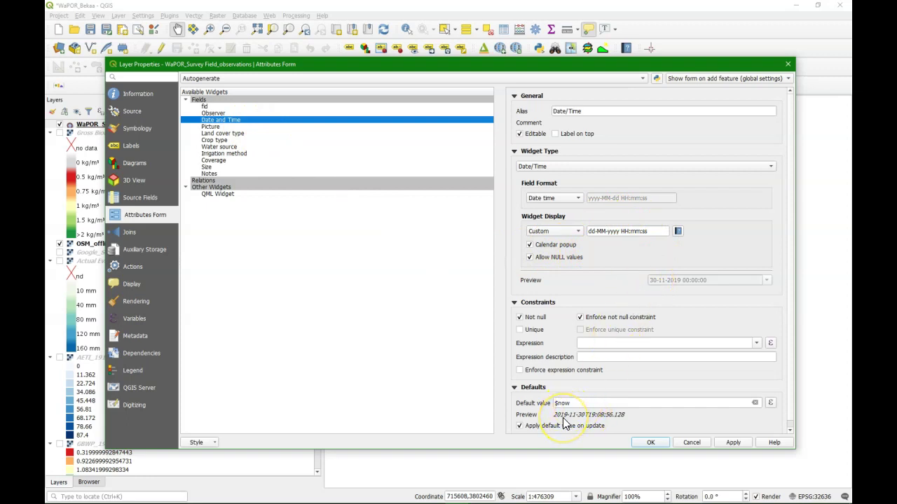
pyautogui.click(212, 127)
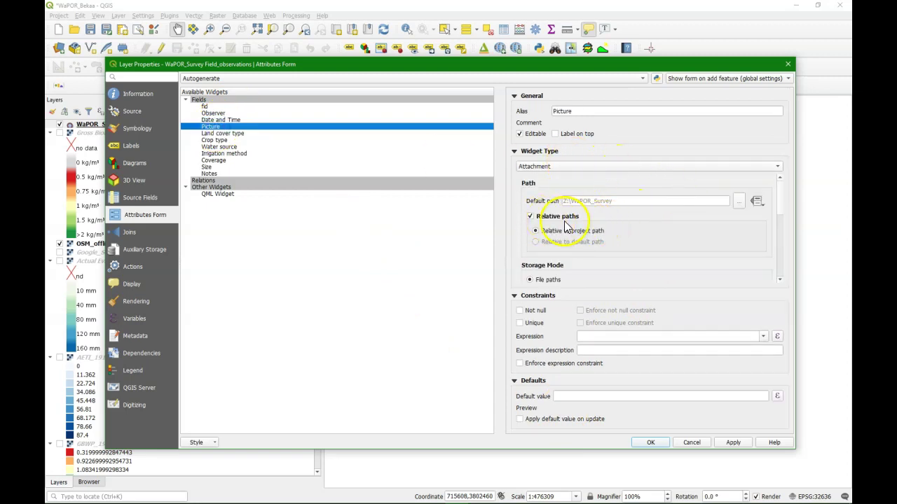
pyautogui.moveTo(781, 208); pyautogui.dragTo(778, 268)
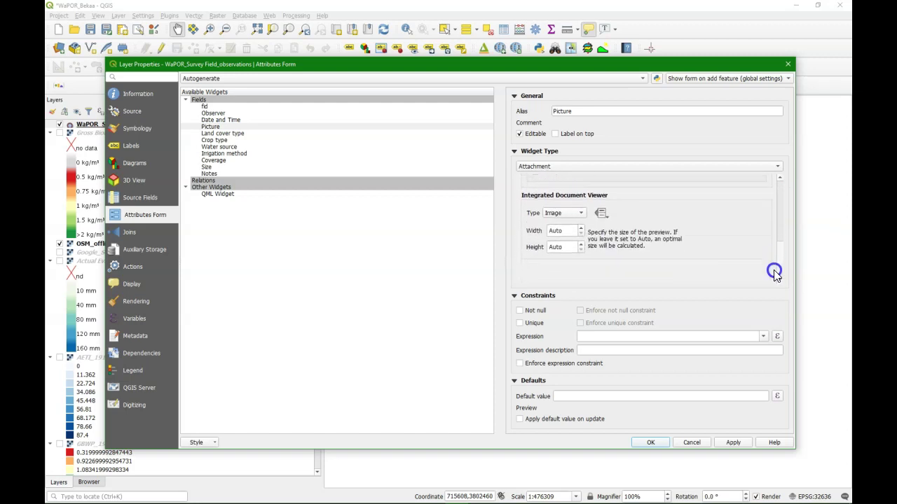
# Review the form widgets for Land cover type, Crop type, Water source, Irrigation method, Coverage and Size.
pyautogui.click(221, 134)
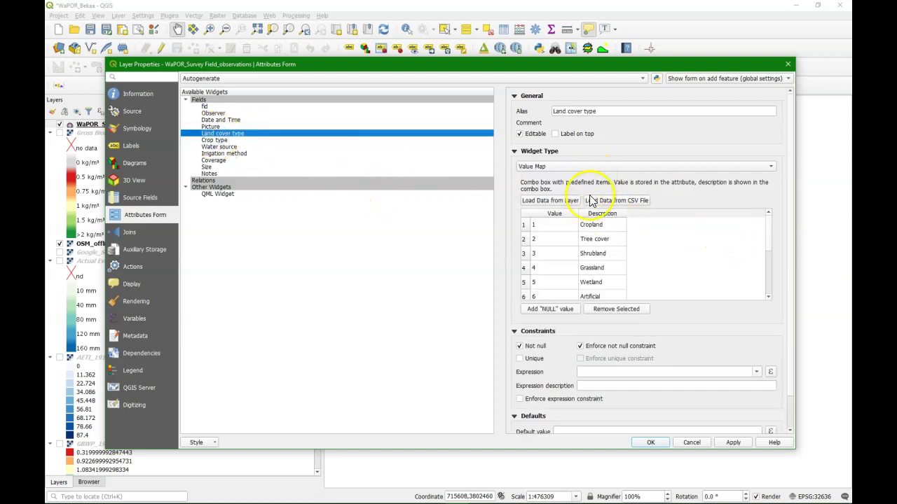
pyautogui.moveTo(769, 234); pyautogui.dragTo(764, 265)
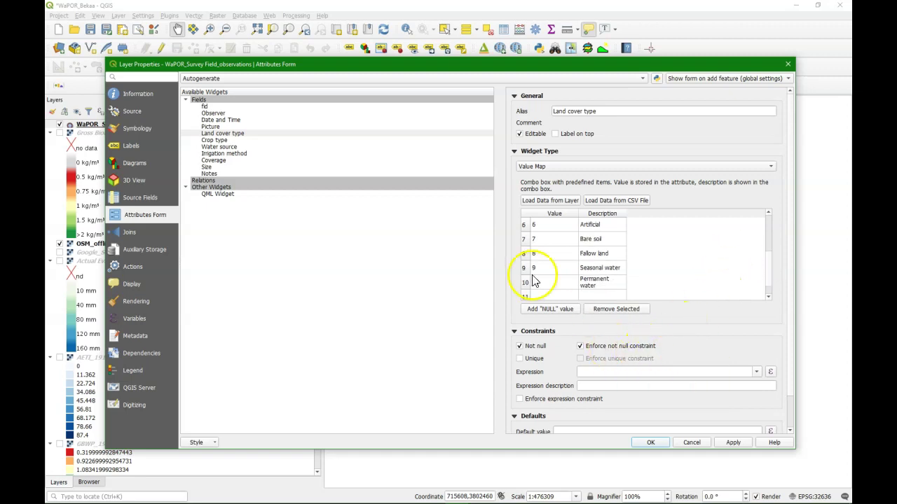
pyautogui.click(217, 140)
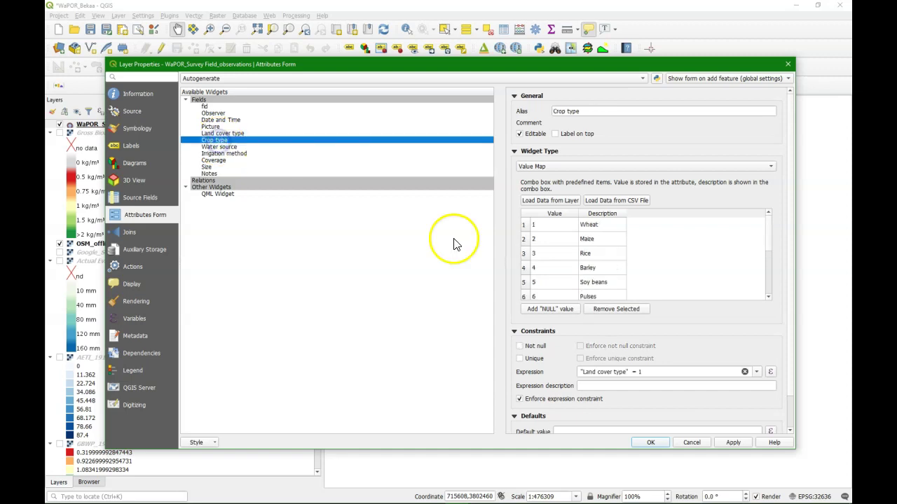
pyautogui.click(768, 225)
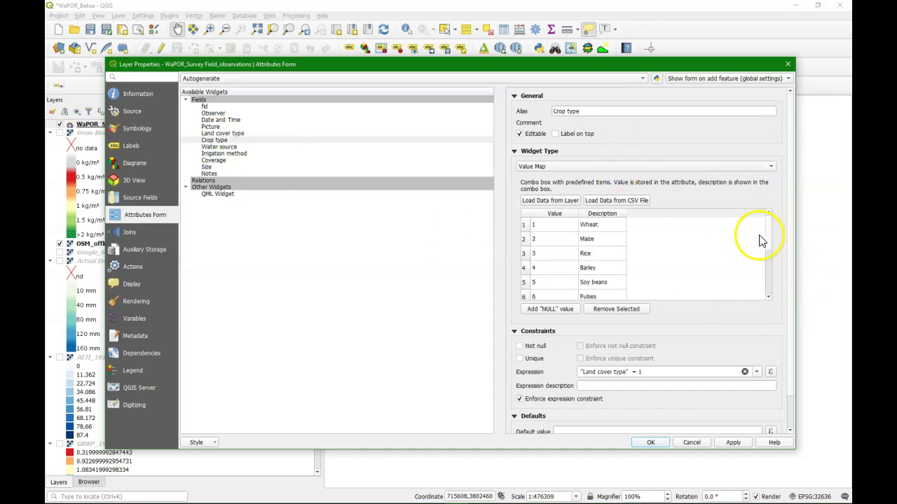
pyautogui.moveTo(769, 236); pyautogui.dragTo(768, 271)
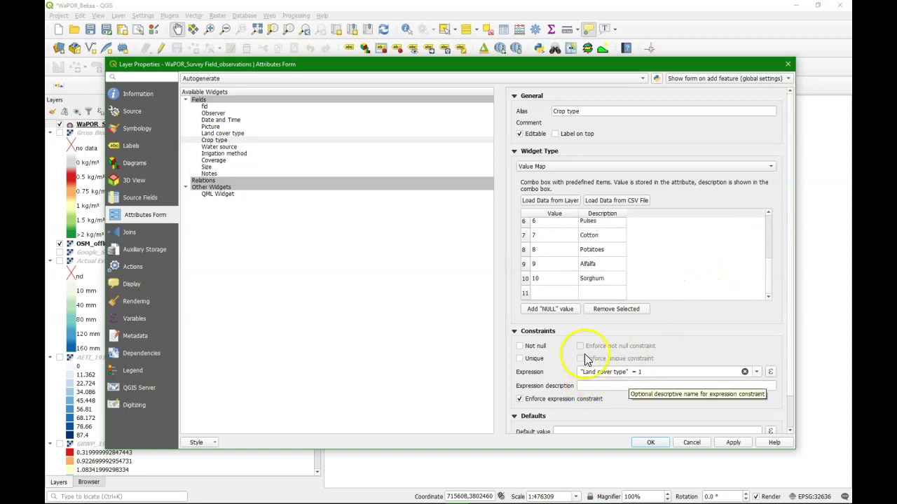
pyautogui.click(208, 148)
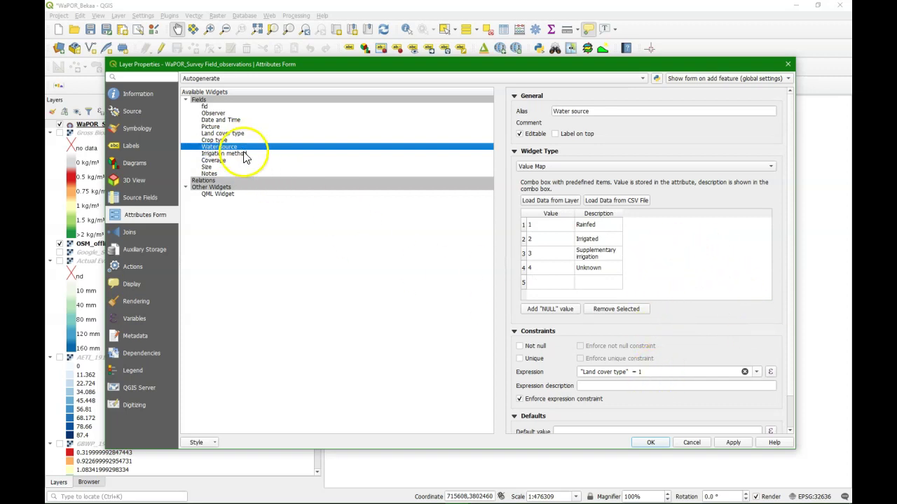
pyautogui.click(243, 154)
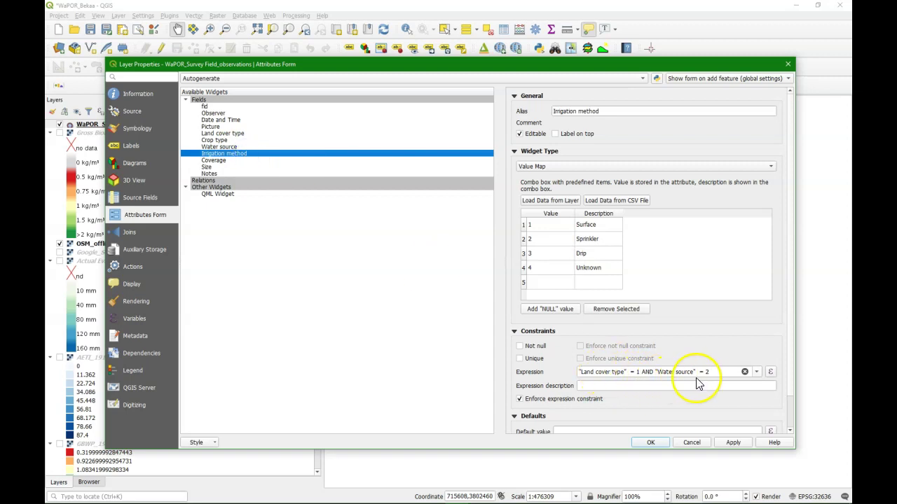
pyautogui.click(217, 161)
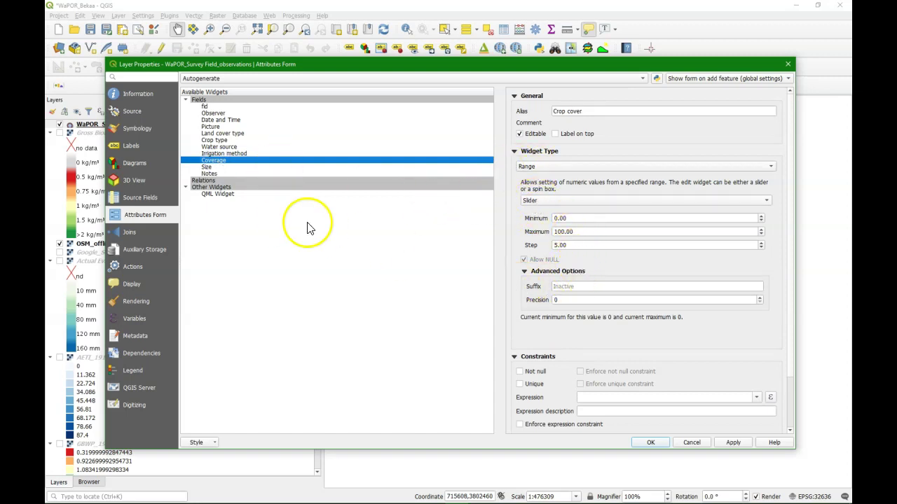
pyautogui.click(210, 168)
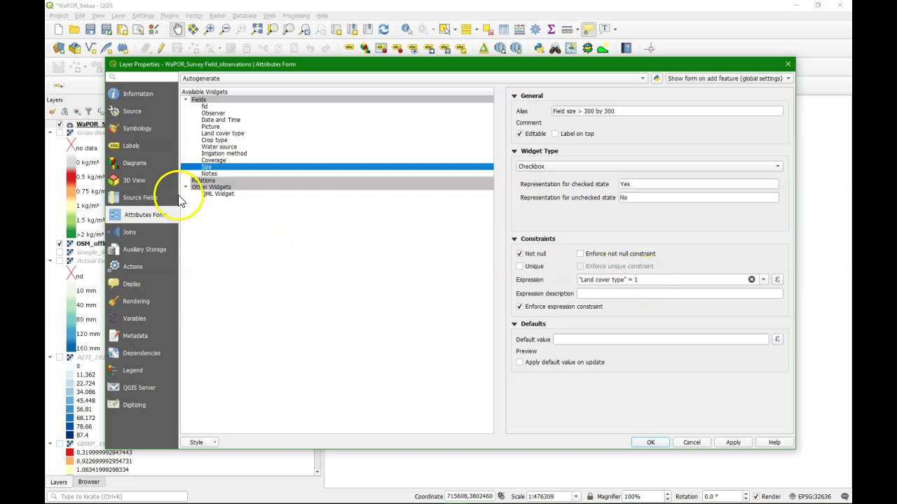
# Make the Notes field a multiline text edit and apply the changes with OK.
pyautogui.click(209, 173)
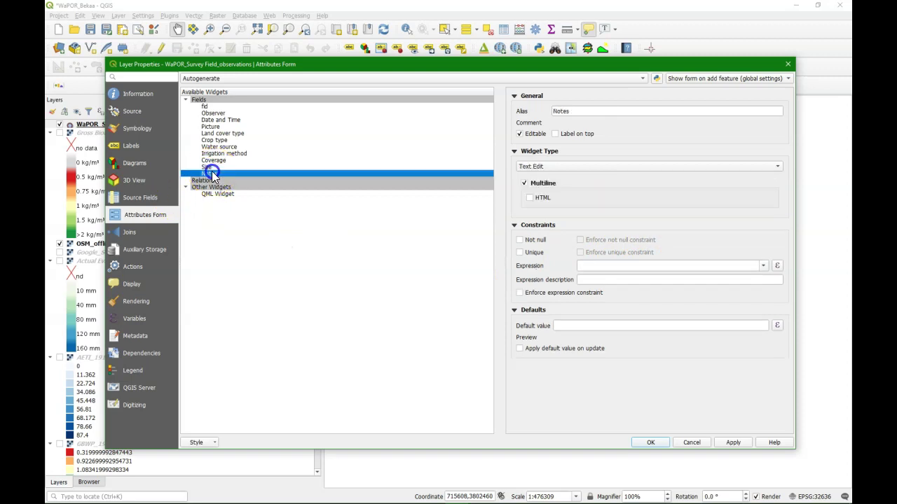
pyautogui.click(544, 184)
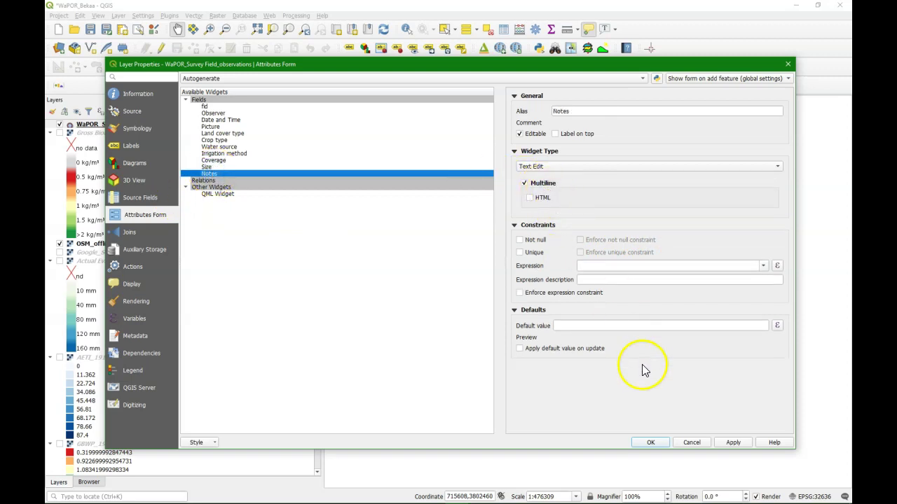
pyautogui.click(652, 442)
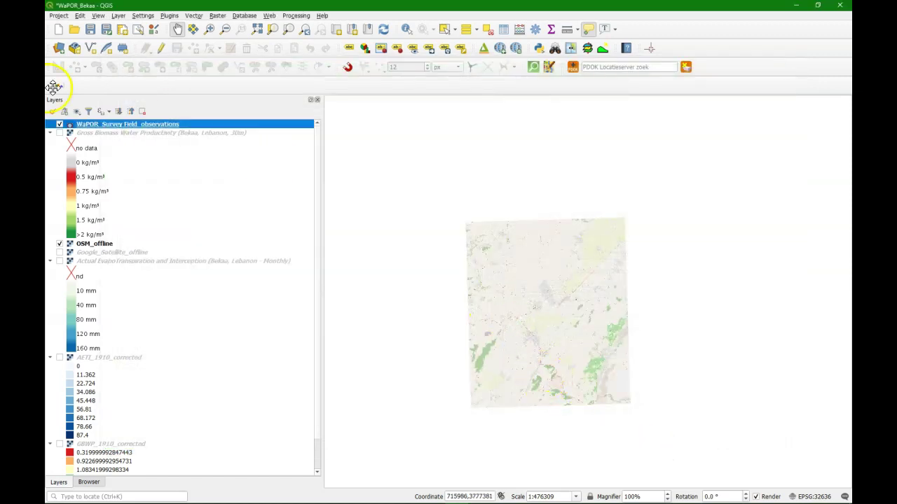
# Show the Gross Biomass Water Productivity layer with Multiply blending over the base map.
pyautogui.click(60, 133)
pyautogui.scroll(3, 472, 301)
pyautogui.click(53, 112)
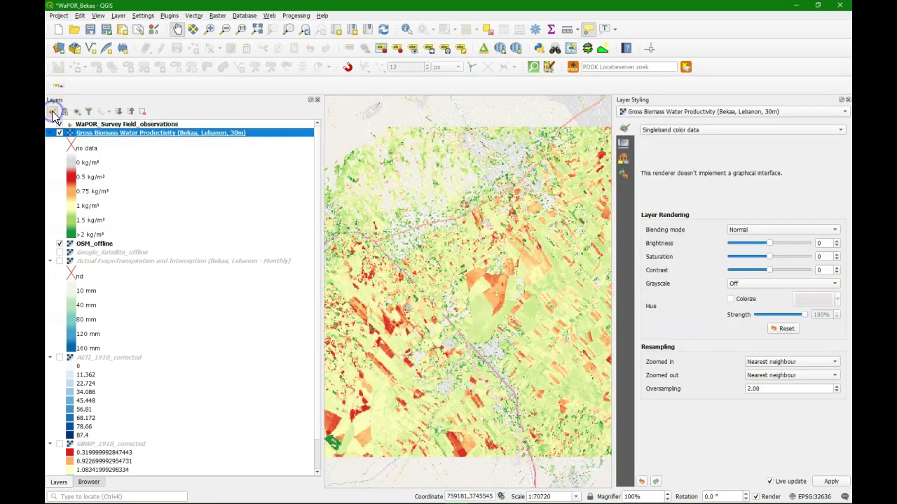
pyautogui.click(744, 229)
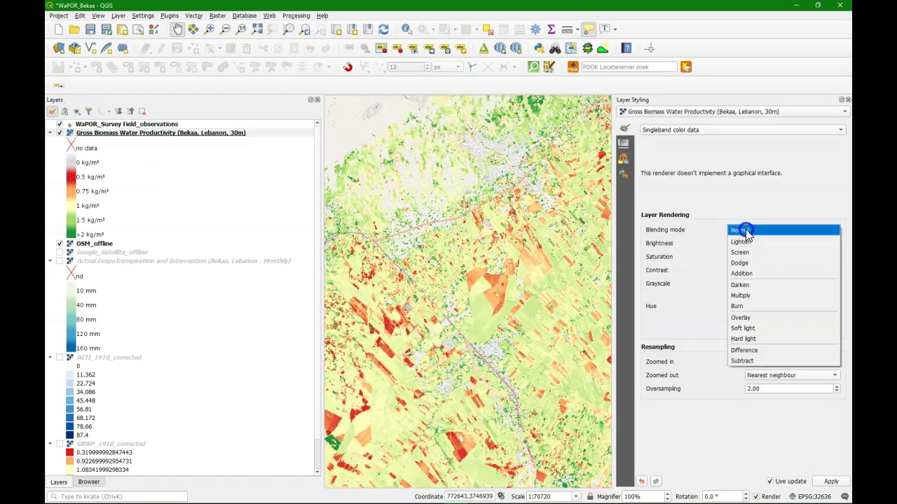
pyautogui.click(739, 295)
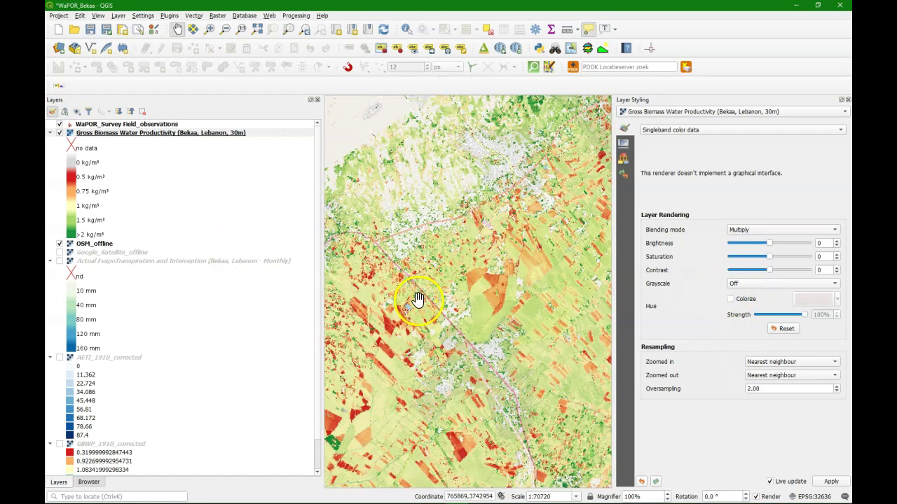
pyautogui.scroll(1, 416, 297)
pyautogui.scroll(1, 442, 299)
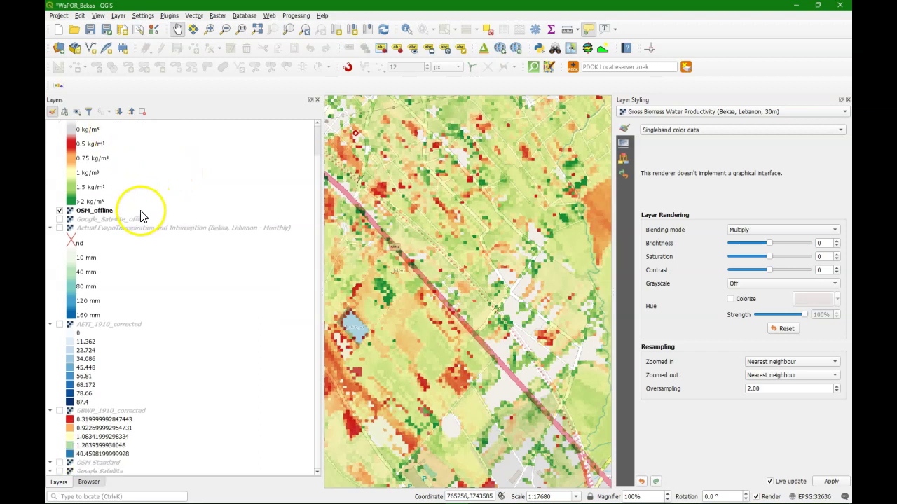
# Save the current layer setup as map theme 'Water Productivity Online'.
pyautogui.click(144, 207)
pyautogui.click(78, 113)
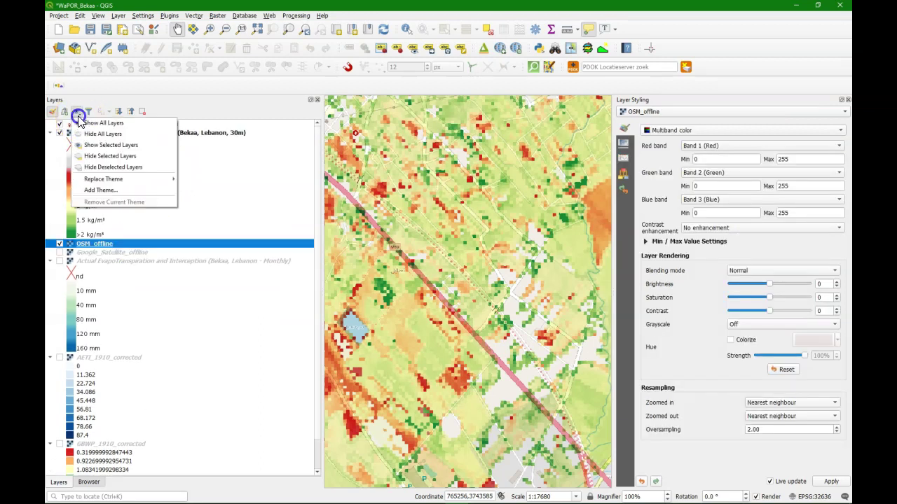
pyautogui.click(98, 190)
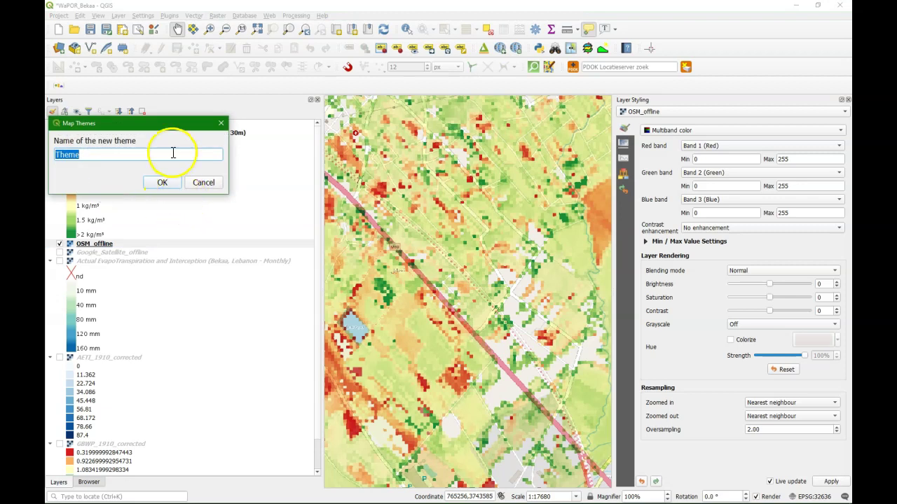
pyautogui.moveTo(164, 124); pyautogui.dragTo(214, 181)
pyautogui.write('Water Prod')
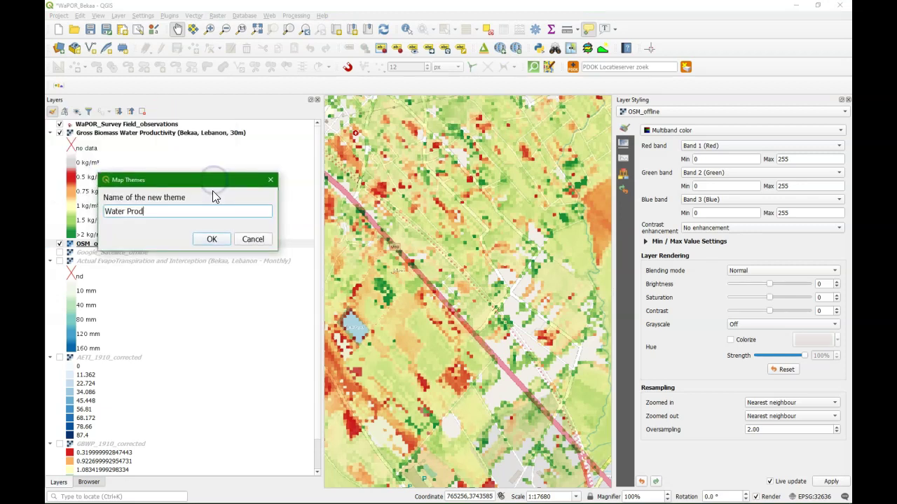
pyautogui.write('uctivity Online')
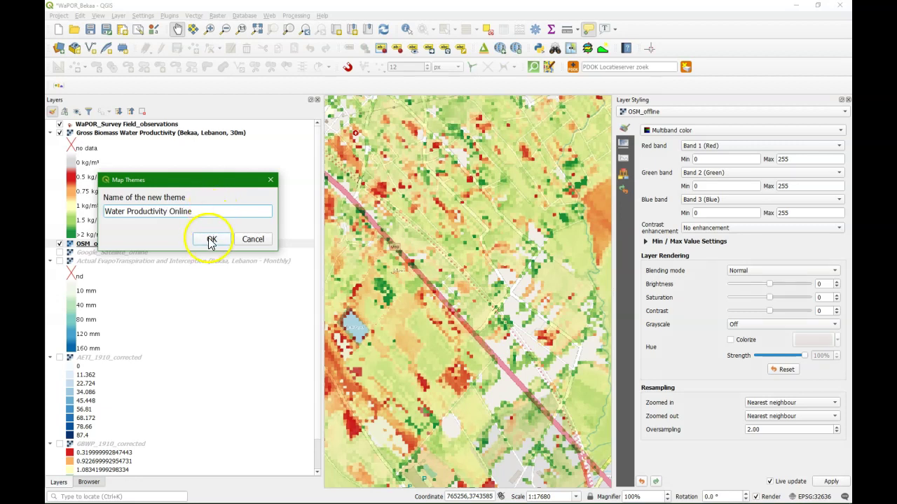
pyautogui.click(210, 240)
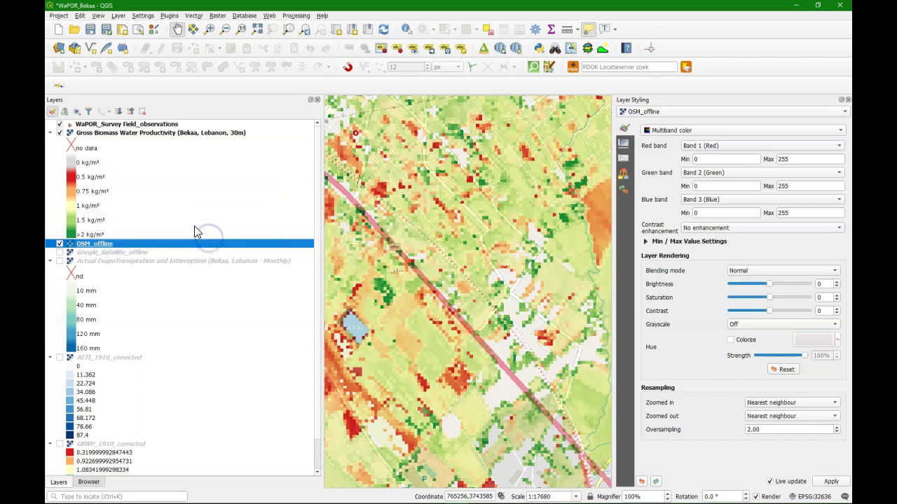
# Hide Gross Biomass, move GBWP_1910_corrected to the top and set Multiply blending.
pyautogui.click(59, 133)
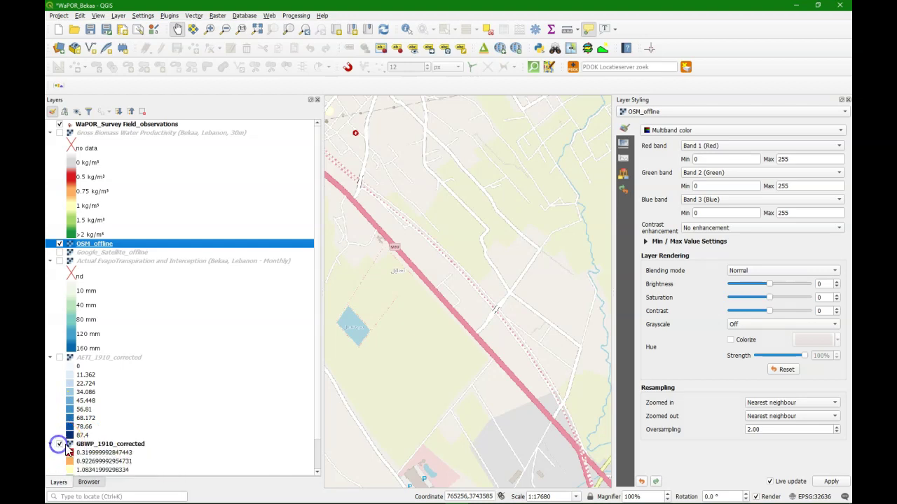
pyautogui.moveTo(61, 445); pyautogui.dragTo(124, 131)
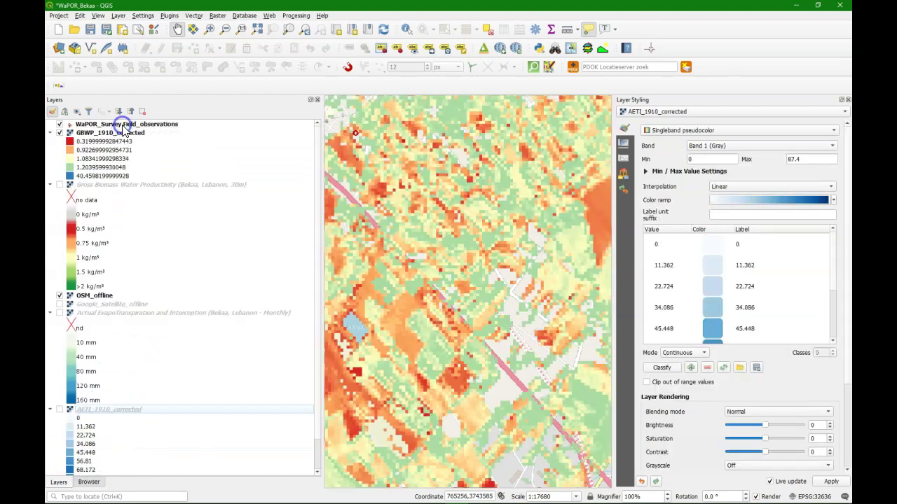
pyautogui.click(123, 133)
pyautogui.click(745, 413)
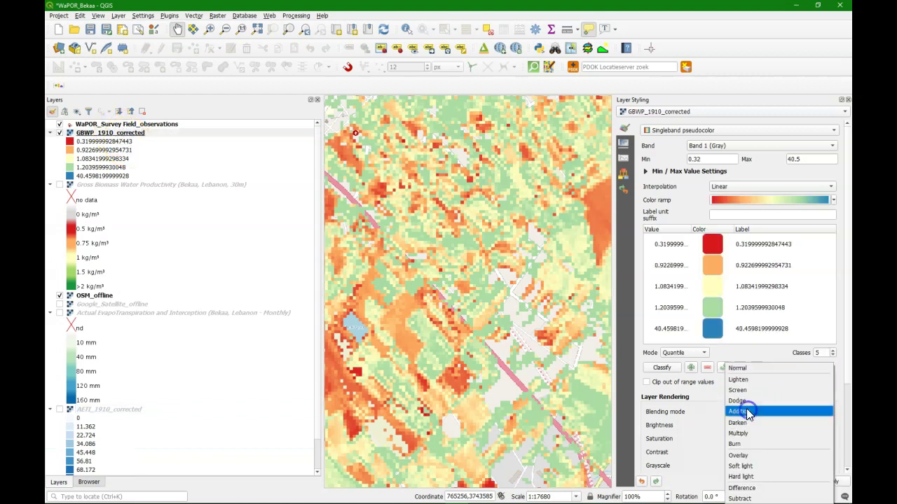
pyautogui.click(746, 431)
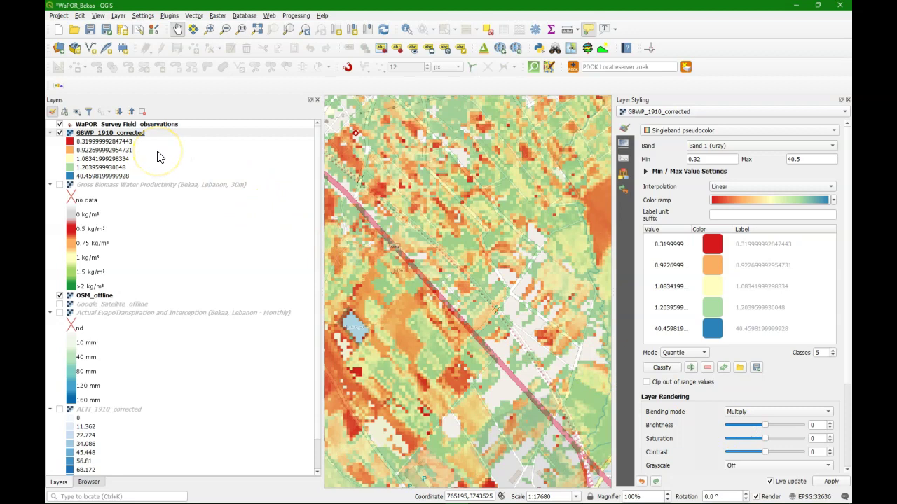
# Save map theme 'Water Productivity Offline', hide GBWP_1910_corrected, and move Actual EvapoTranspiration to the top.
pyautogui.click(75, 112)
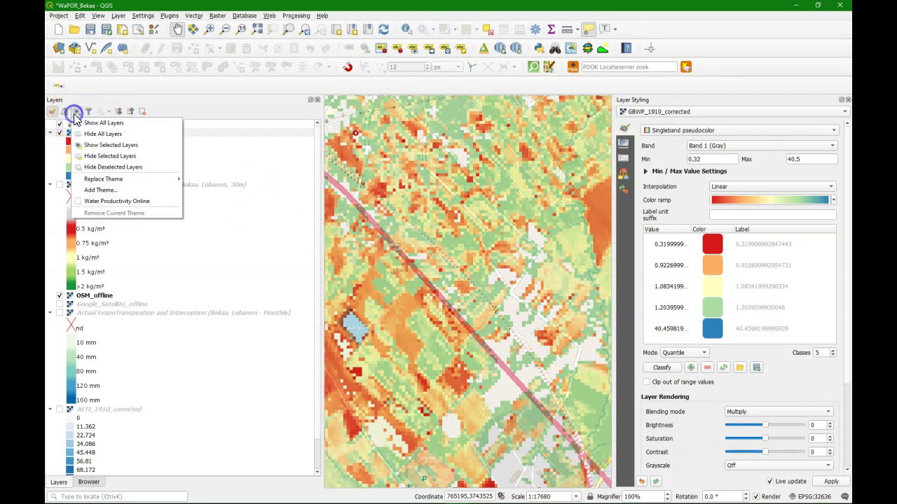
pyautogui.click(105, 192)
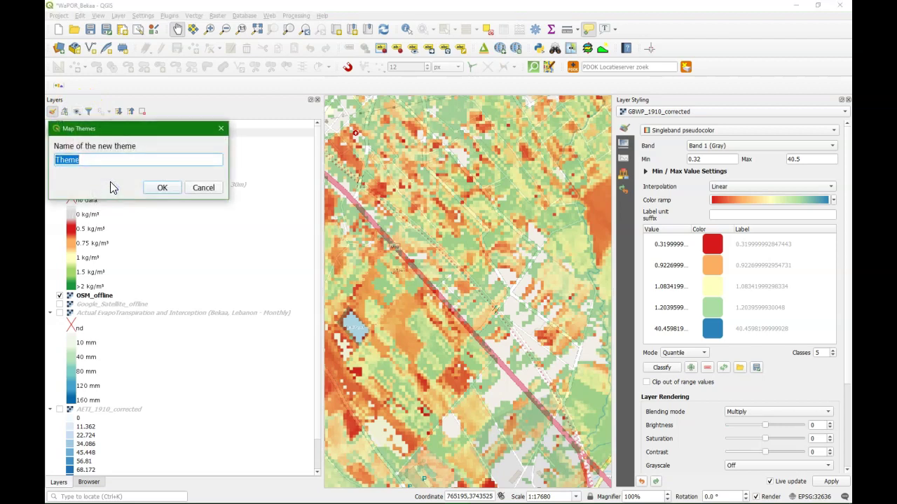
pyautogui.write('Water Productivity Offline')
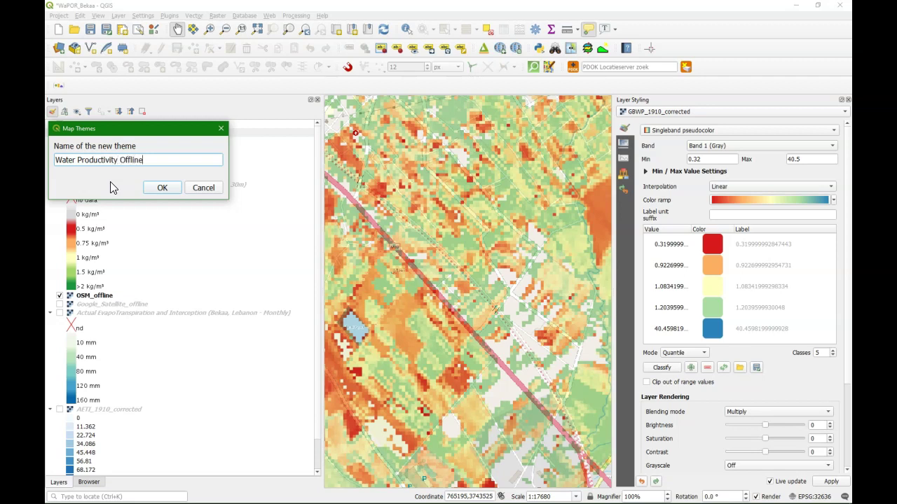
pyautogui.click(162, 190)
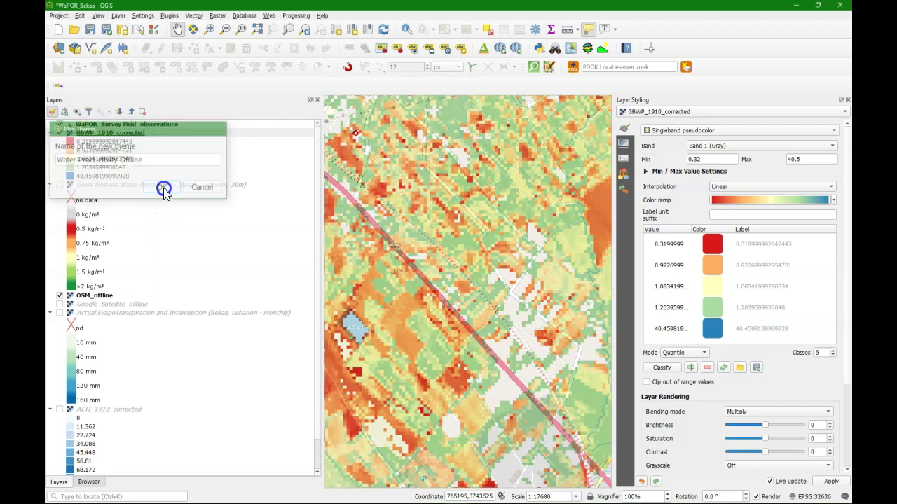
pyautogui.click(60, 133)
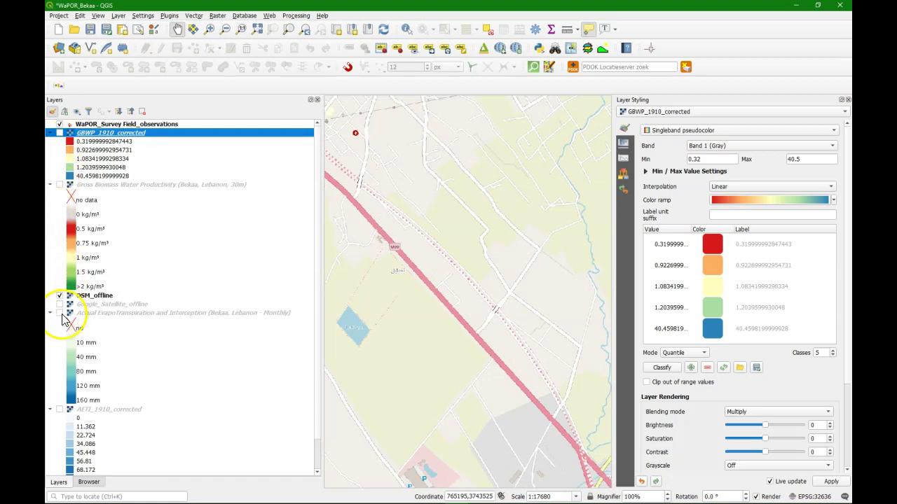
pyautogui.moveTo(108, 312); pyautogui.dragTo(176, 140)
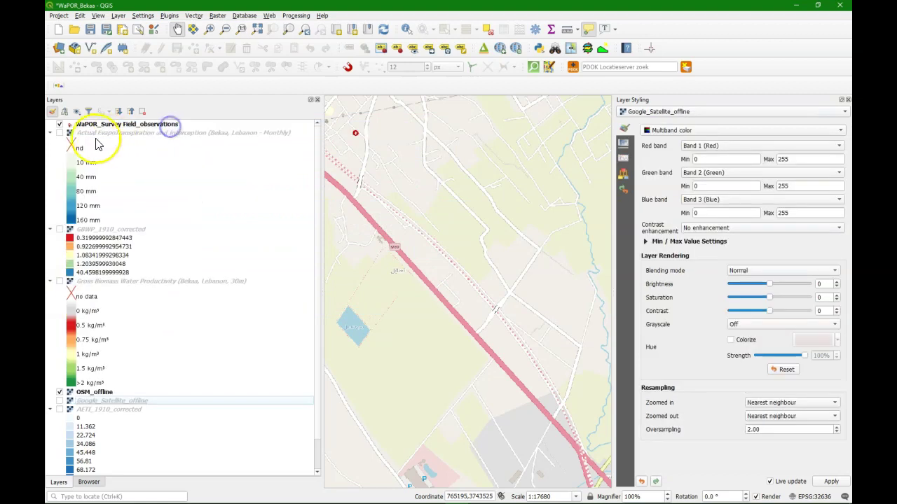
# Show the Actual EvapoTranspiration layer and set its blending mode to Multiply.
pyautogui.click(61, 133)
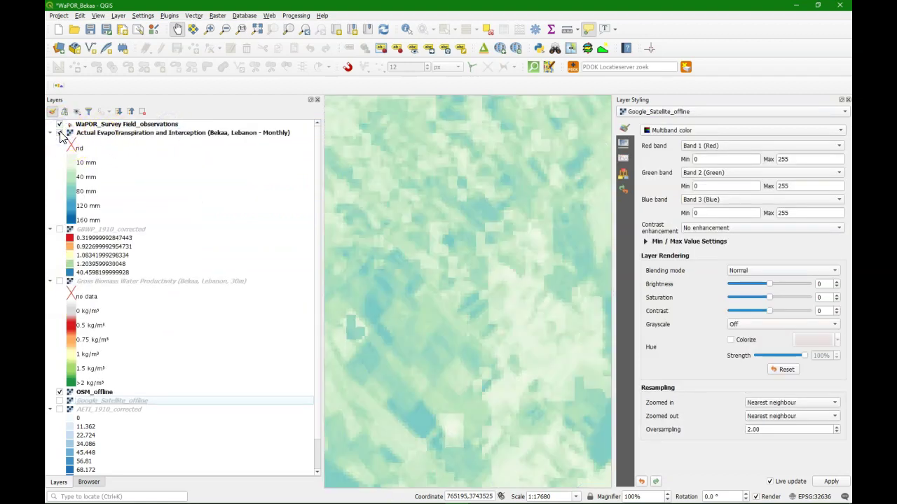
pyautogui.click(98, 134)
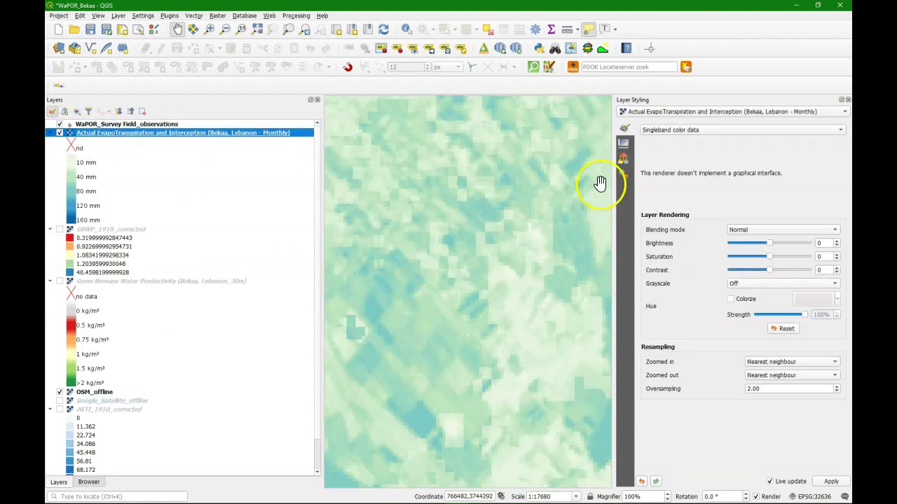
pyautogui.click(749, 231)
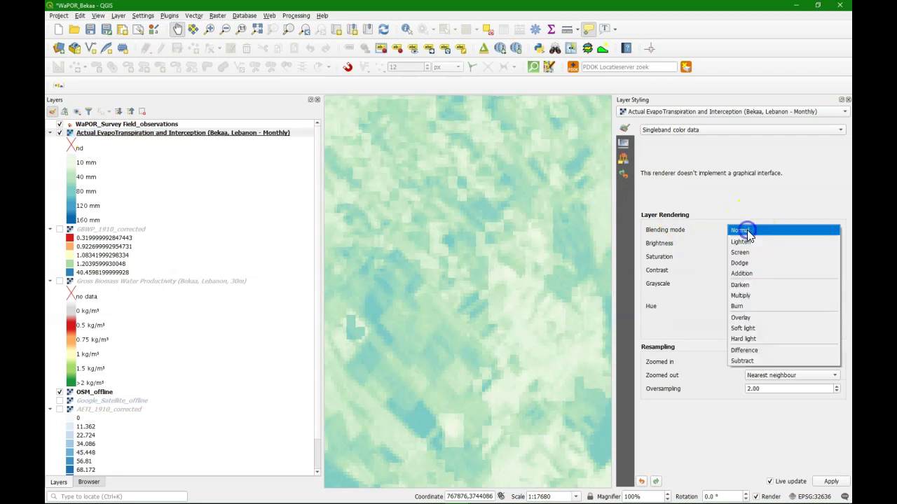
pyautogui.click(742, 295)
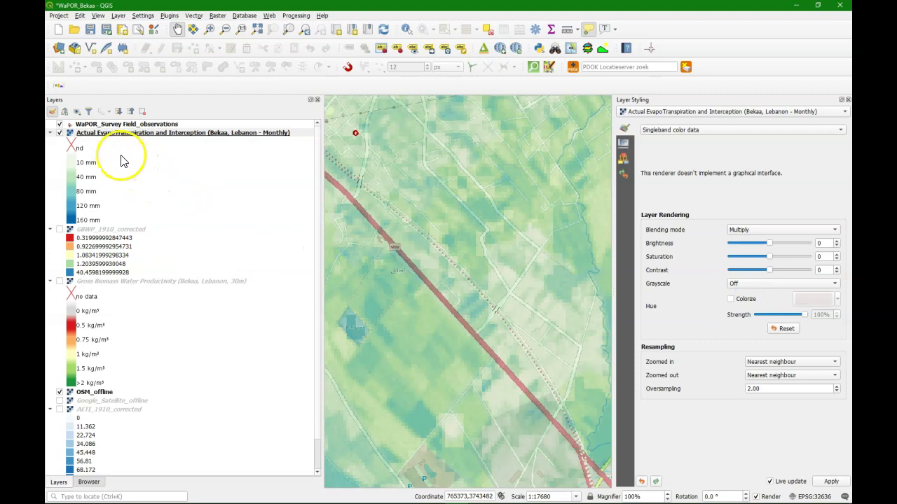
# Save the current layers as map theme 'AETI online'.
pyautogui.click(77, 112)
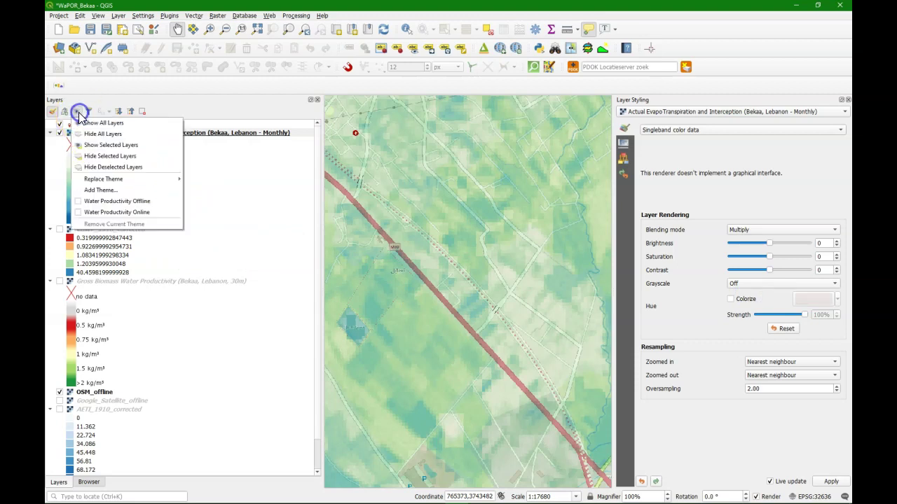
pyautogui.click(102, 190)
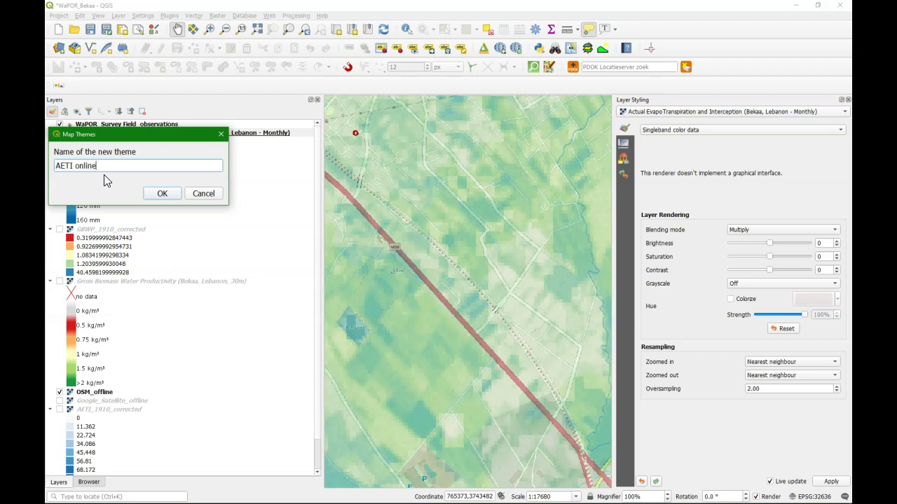
pyautogui.click(167, 196)
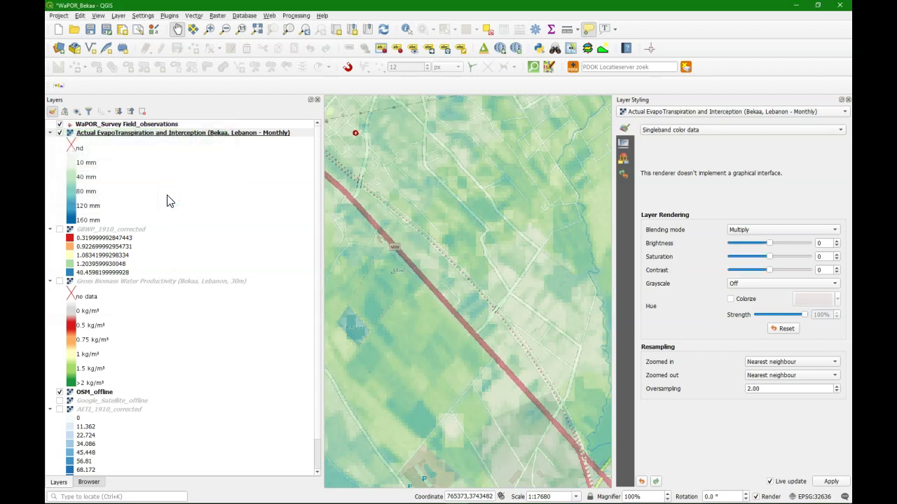
# Hide Actual EvapoTranspiration, move AETI_1910_corrected up, show it with Multiply blending.
pyautogui.click(59, 132)
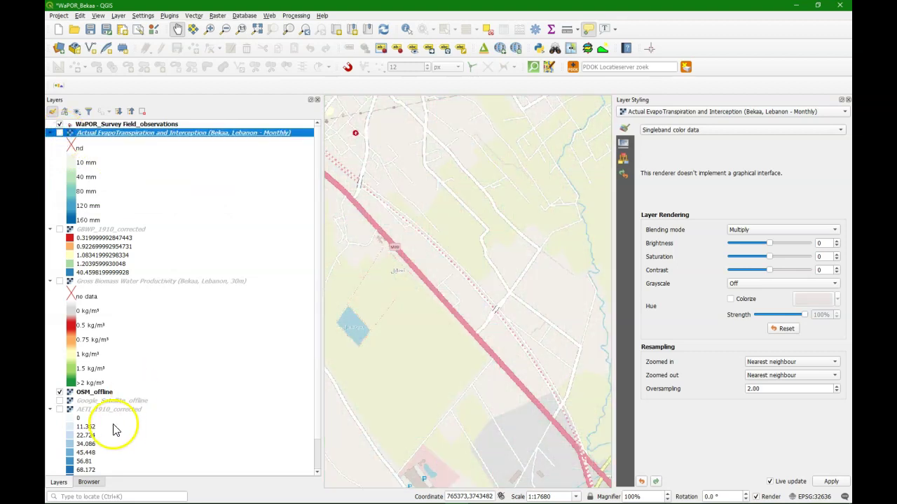
pyautogui.moveTo(114, 412); pyautogui.dragTo(196, 136)
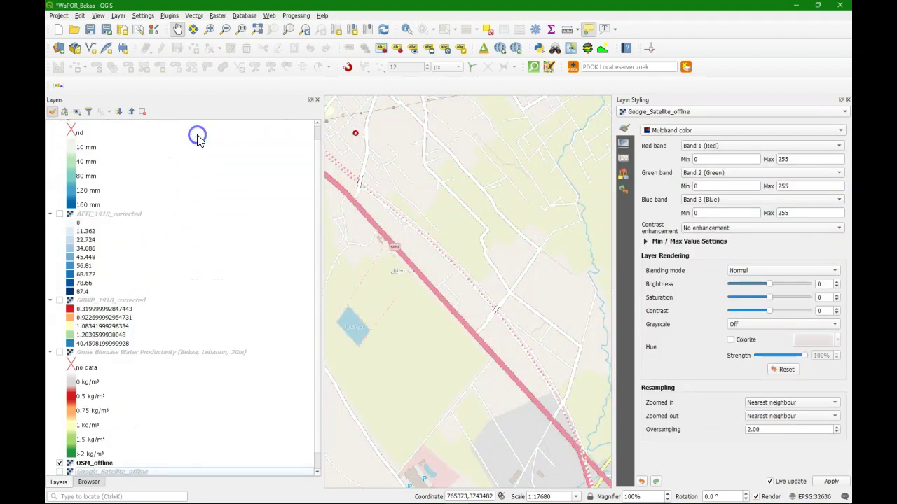
pyautogui.click(133, 229)
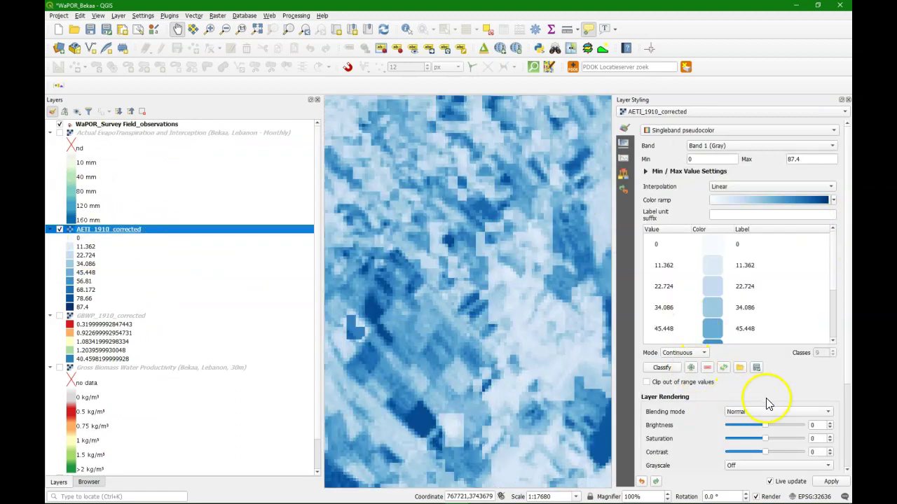
pyautogui.click(826, 412)
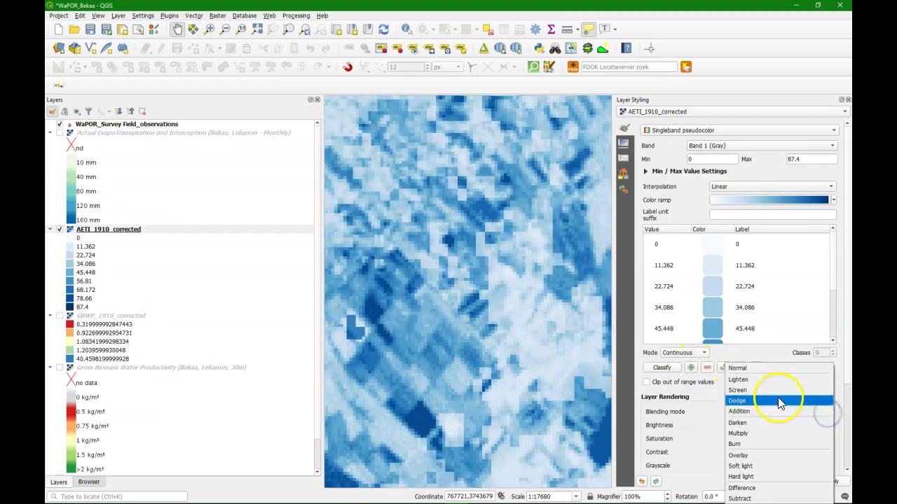
pyautogui.click(746, 433)
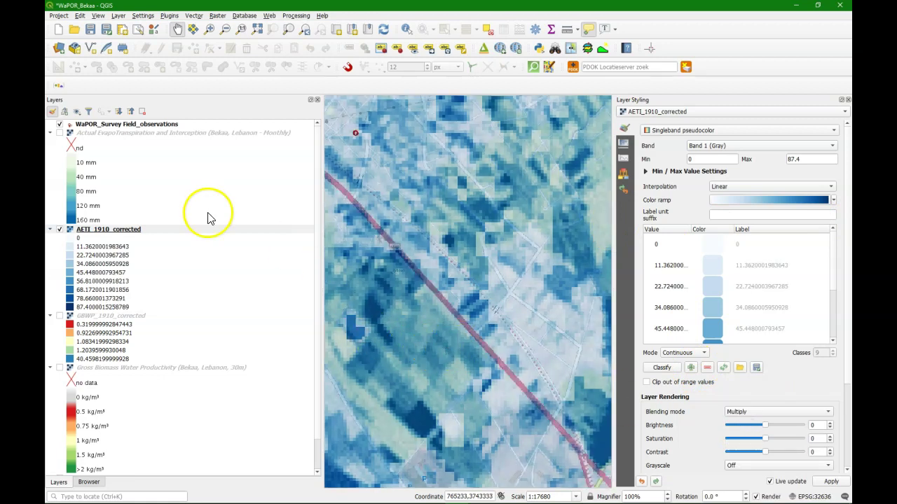
# Save the current layers as map theme 'AETI offline'.
pyautogui.click(77, 112)
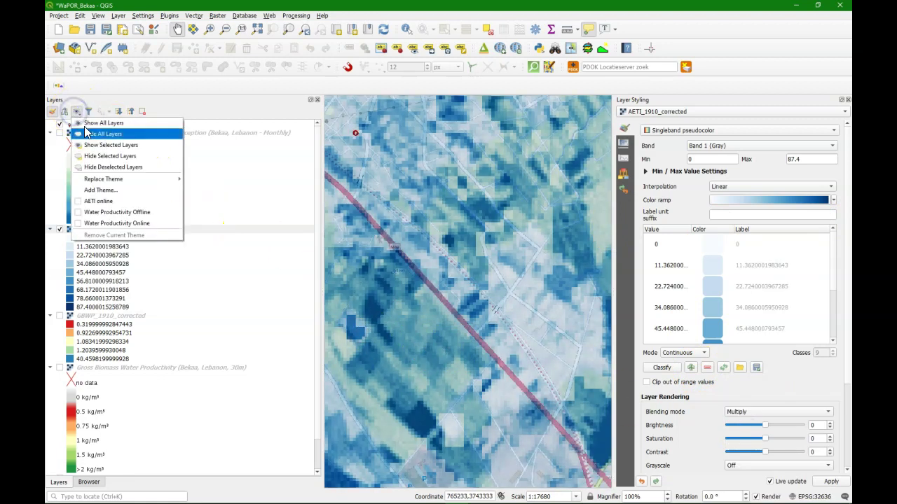
pyautogui.click(98, 190)
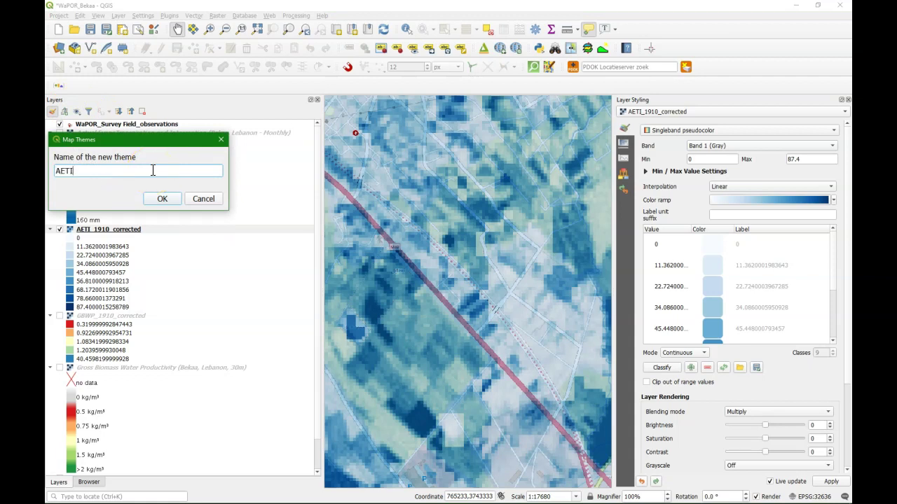
pyautogui.write('AETI offline')
pyautogui.press('Return')
# Hide AETI_1910_corrected and the OSM_offline basemap.
pyautogui.click(60, 229)
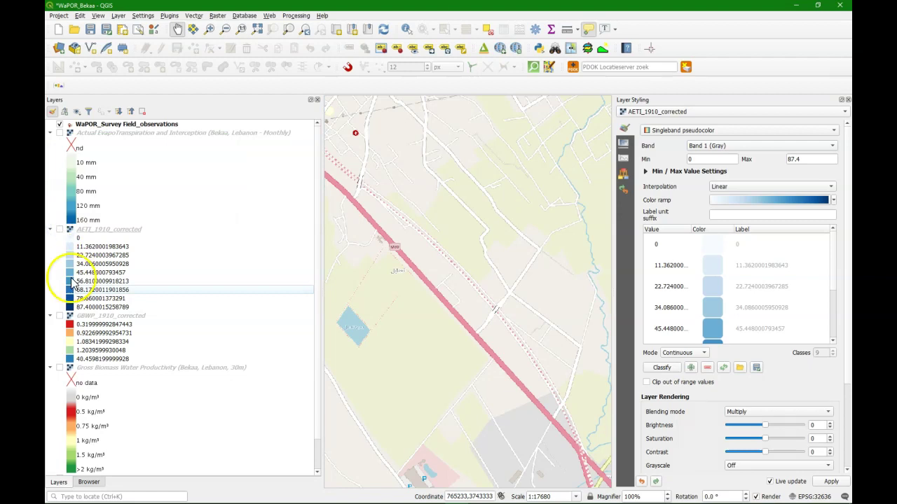
pyautogui.scroll(-2, 60, 297)
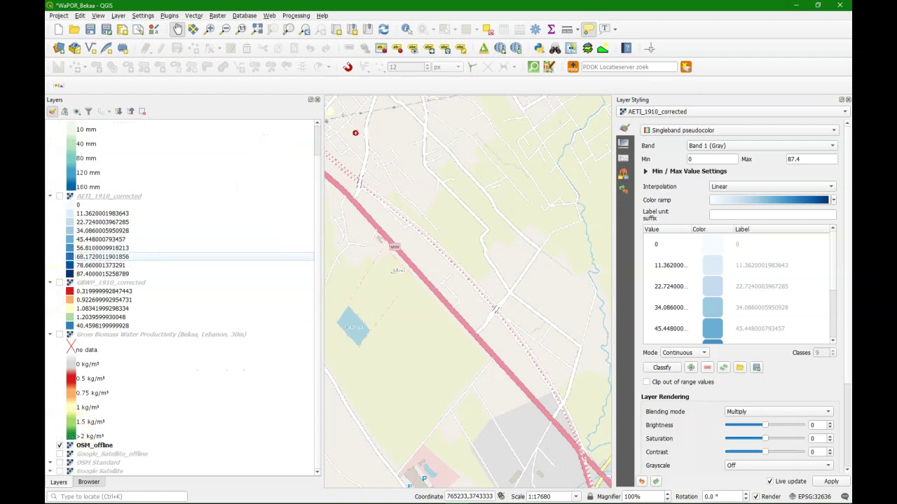
pyautogui.click(61, 463)
# Show the offline Google satellite basemap and save it as map theme 'Google Satellite offline'.
pyautogui.click(60, 454)
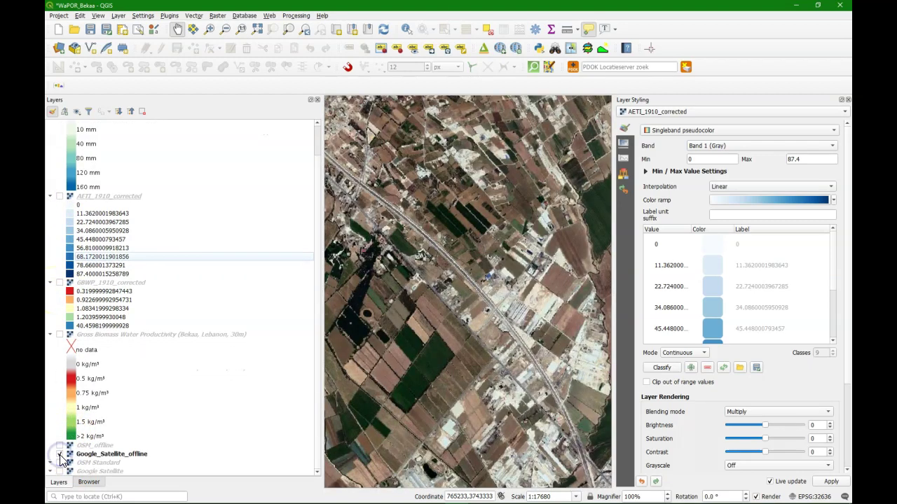
pyautogui.click(77, 114)
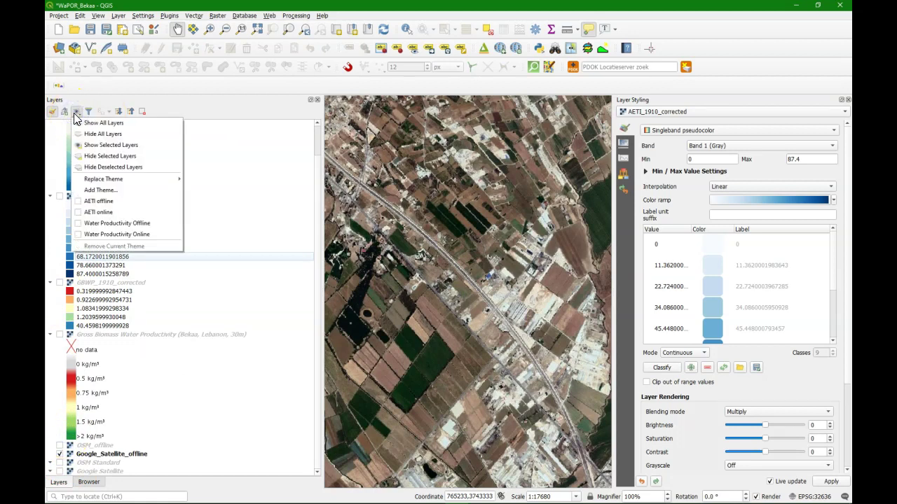
pyautogui.click(100, 197)
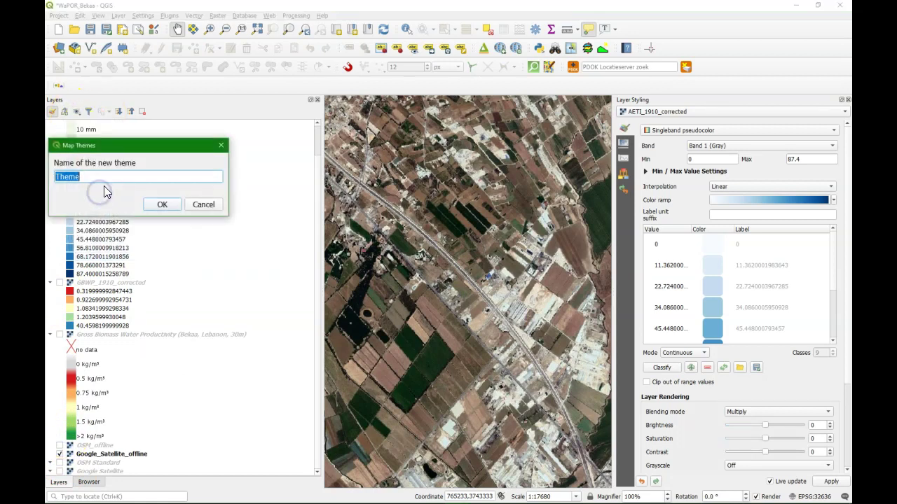
pyautogui.write('Google Satellite offline')
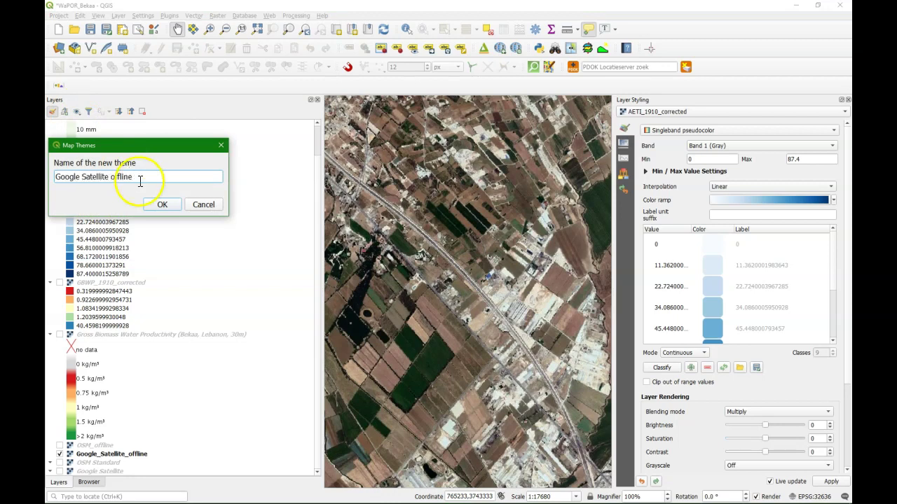
pyautogui.click(162, 204)
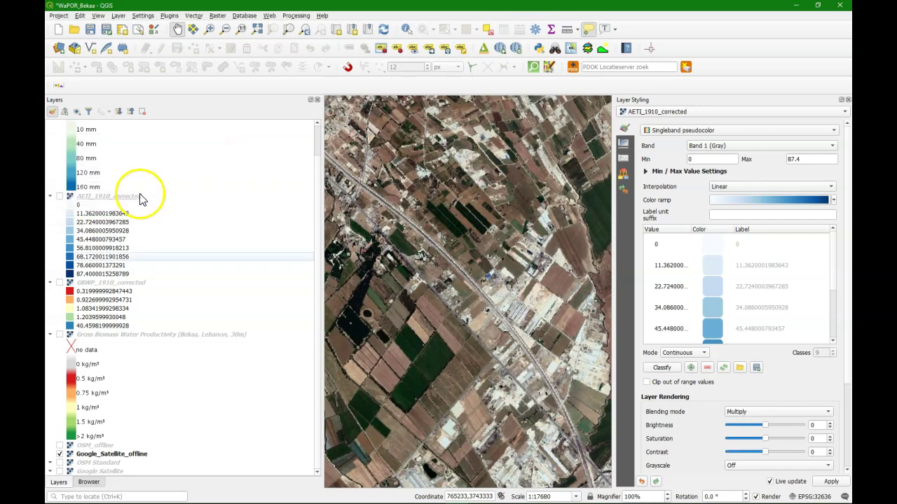
# Swap to the OSM Standard basemap and save it as map theme 'OSM Online'.
pyautogui.click(59, 455)
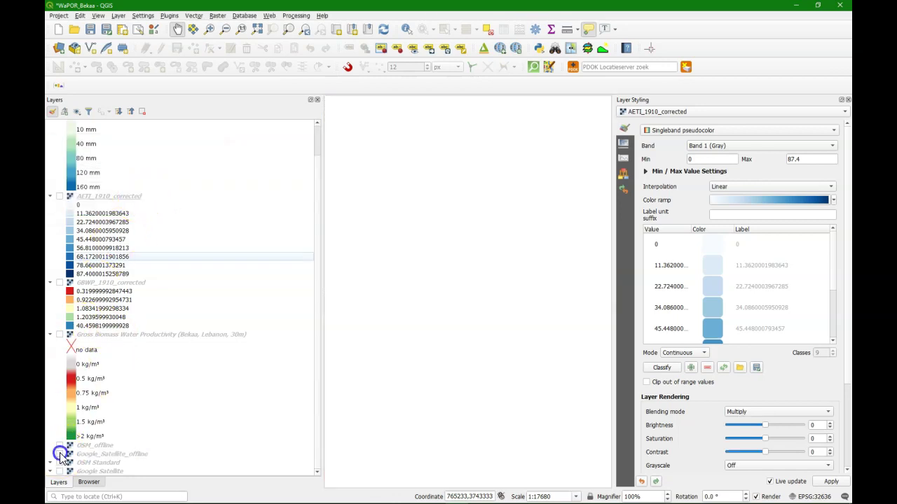
pyautogui.click(60, 463)
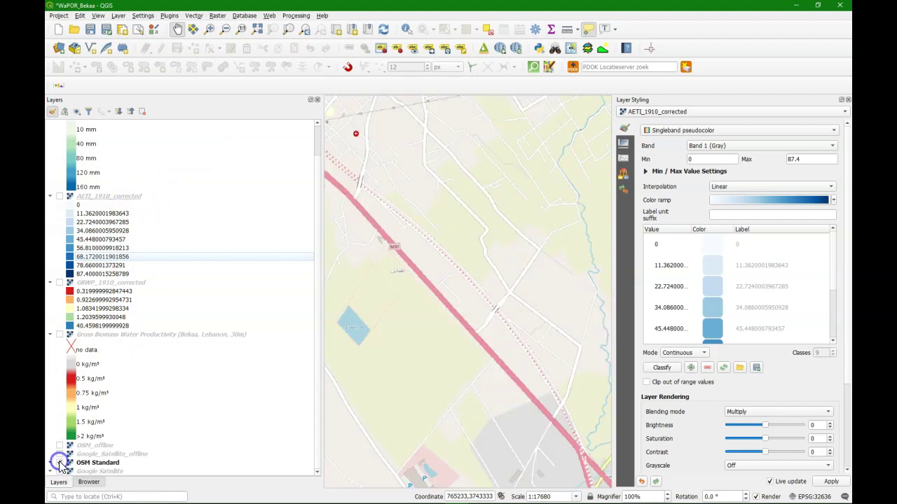
pyautogui.scroll(2, 105, 173)
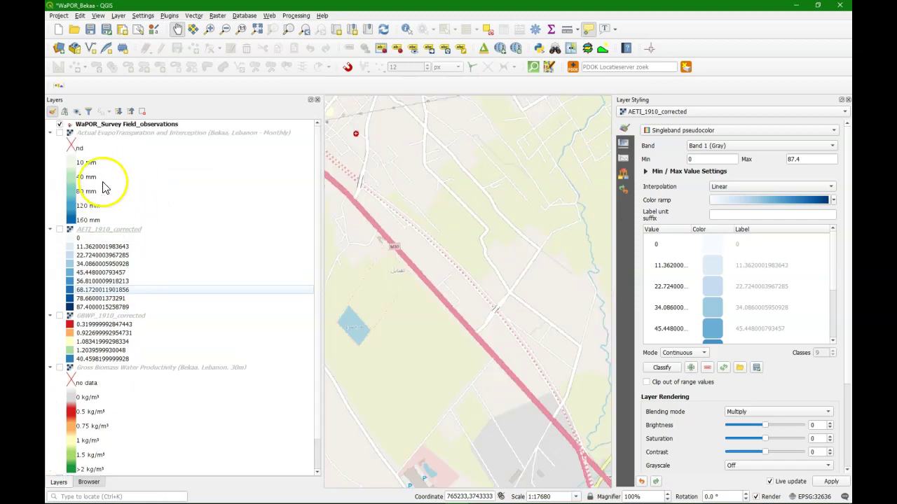
pyautogui.click(77, 112)
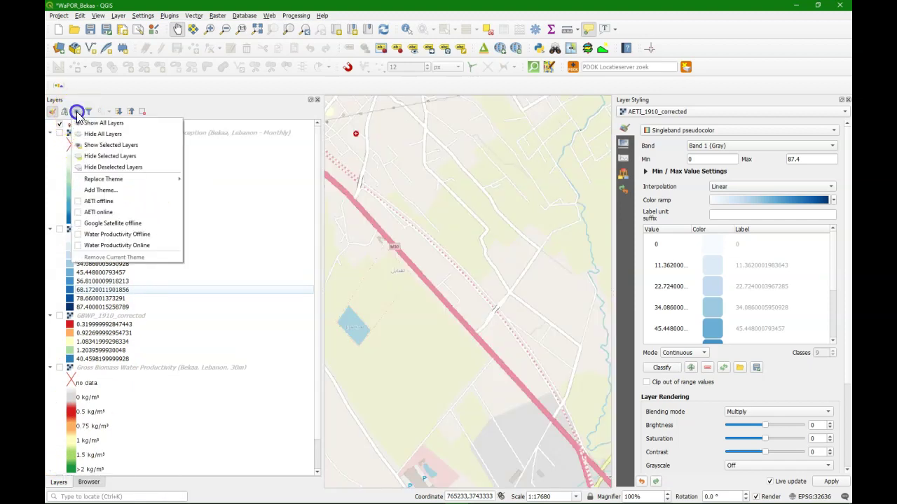
pyautogui.click(103, 190)
pyautogui.write('OS')
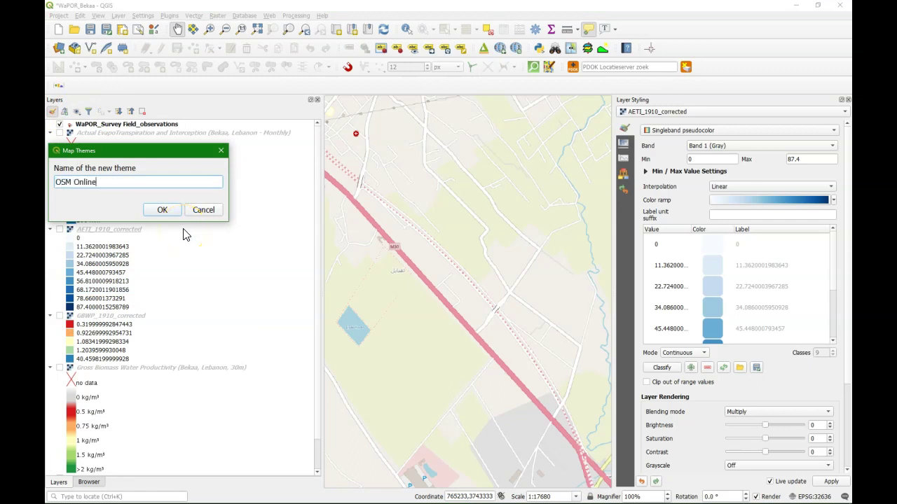
pyautogui.write('M Online')
pyautogui.click(161, 210)
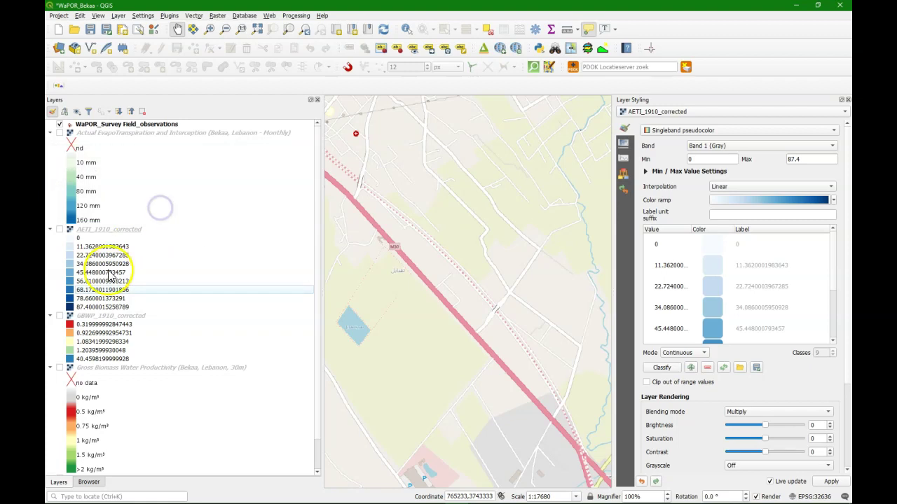
# Swap to the Google Satellite basemap and save it as map theme 'Google Satellite online'.
pyautogui.scroll(-1, 102, 342)
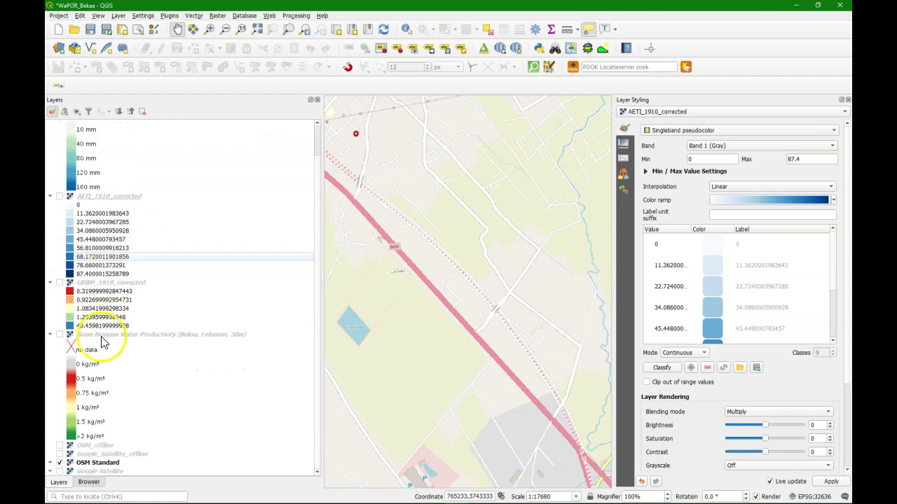
pyautogui.click(60, 463)
pyautogui.click(60, 470)
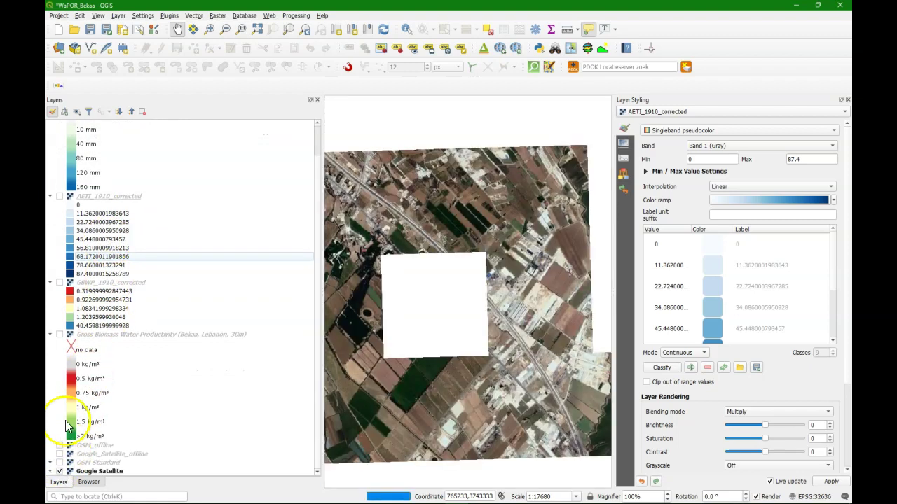
pyautogui.click(77, 112)
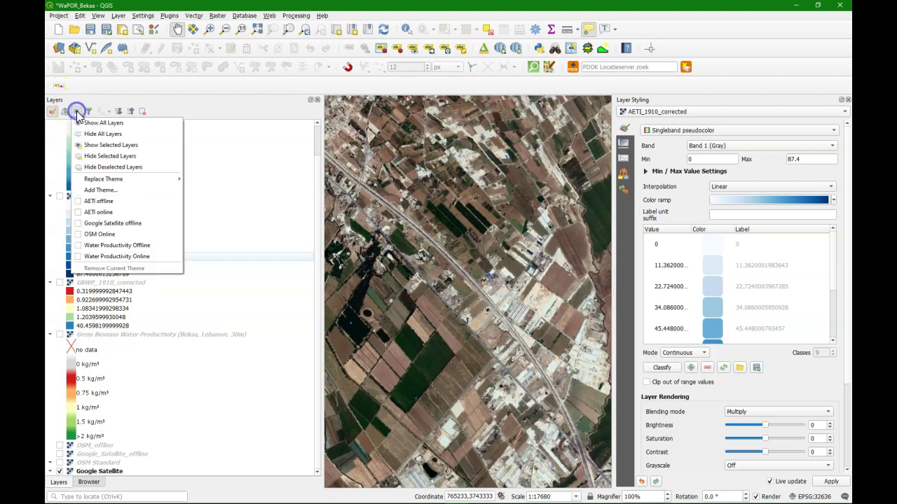
pyautogui.click(110, 190)
pyautogui.write('Goog')
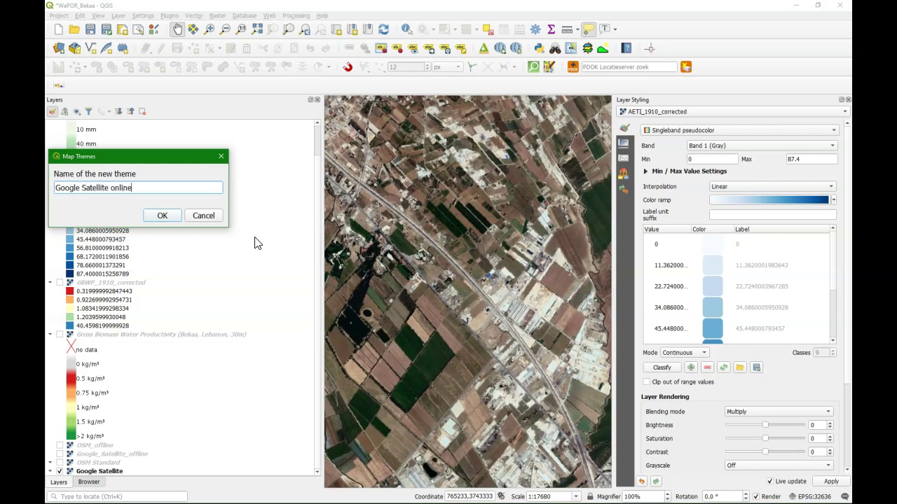
pyautogui.write('le Satellite online')
pyautogui.click(162, 216)
# Apply a saved water productivity theme and hide the Gross Biomass Water Productivity layer.
pyautogui.scroll(2, 176, 224)
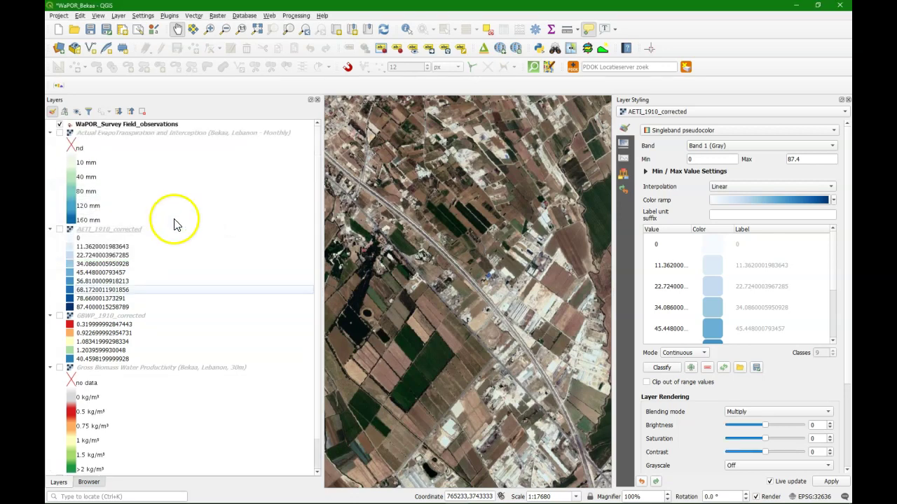
pyautogui.click(78, 111)
pyautogui.click(83, 354)
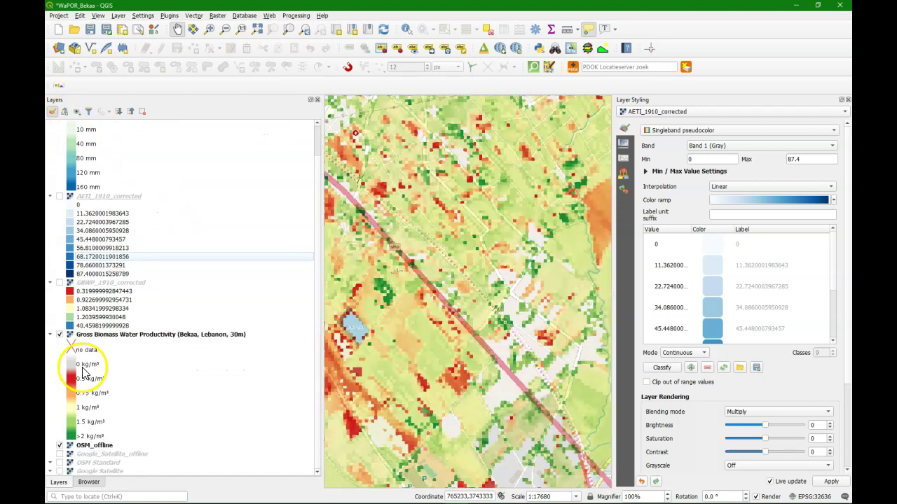
pyautogui.click(60, 334)
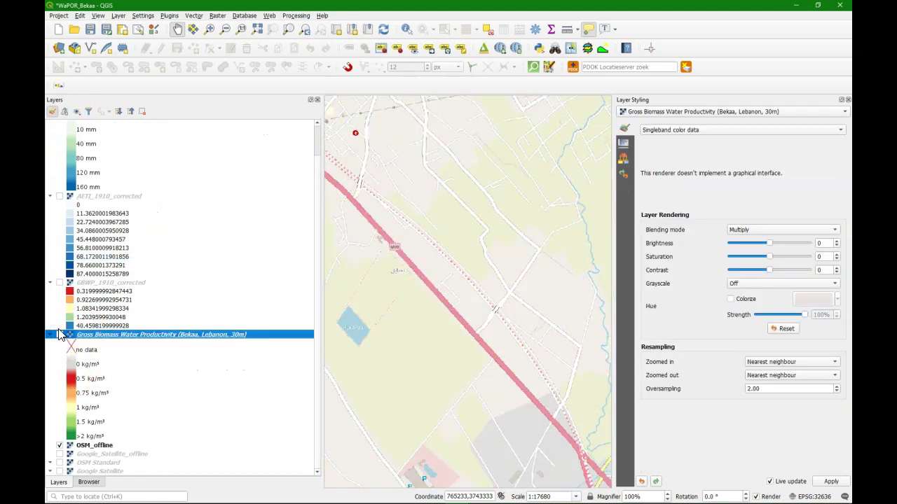
pyautogui.scroll(2, 73, 214)
pyautogui.scroll(-2, 80, 214)
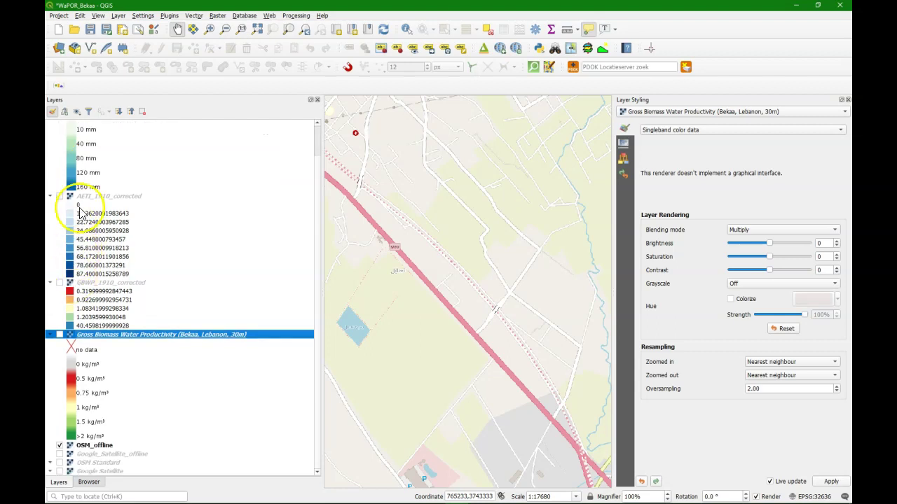
# Save the current layers as map theme 'OSM offline'.
pyautogui.click(77, 111)
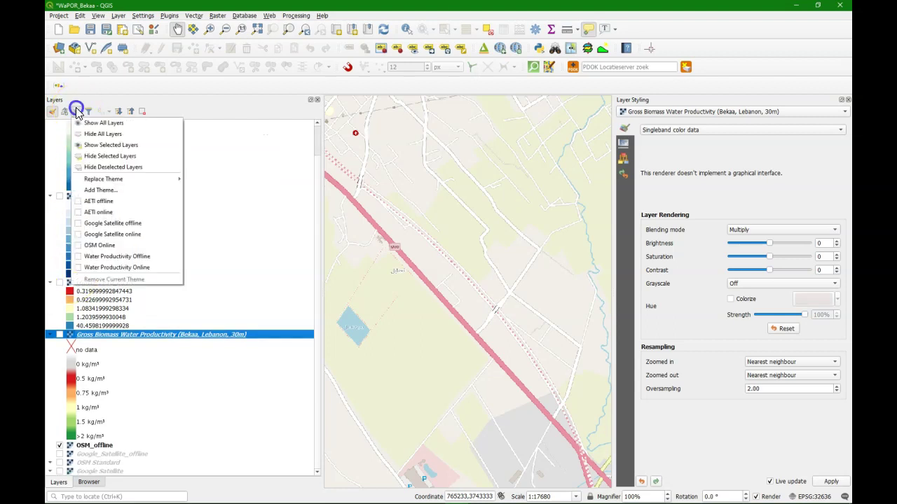
pyautogui.click(114, 191)
pyautogui.write('OSM offline')
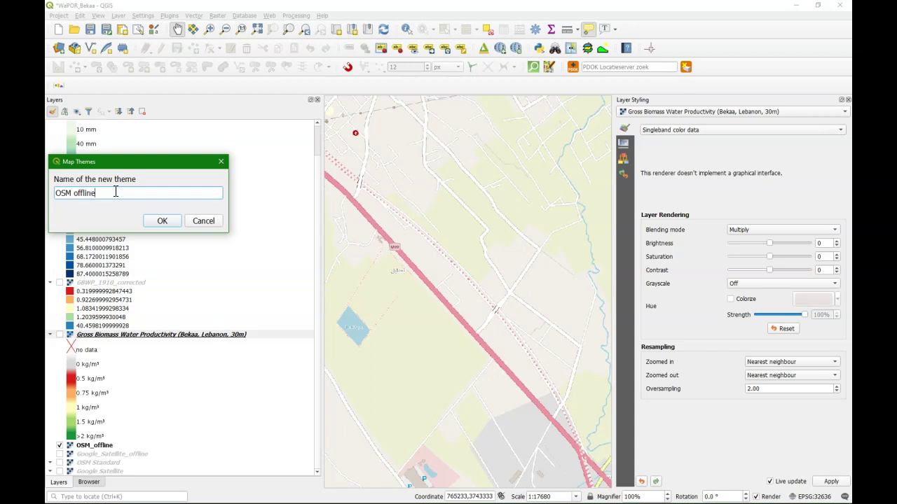
pyautogui.click(163, 221)
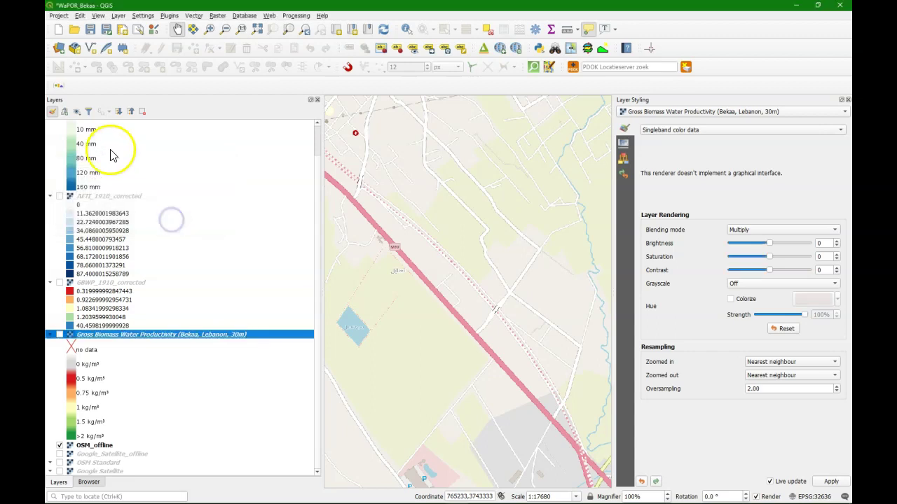
# Apply the AETI offline, AETI online, Google Satellite offline and Google Satellite online map themes in turn.
pyautogui.click(77, 112)
pyautogui.click(98, 202)
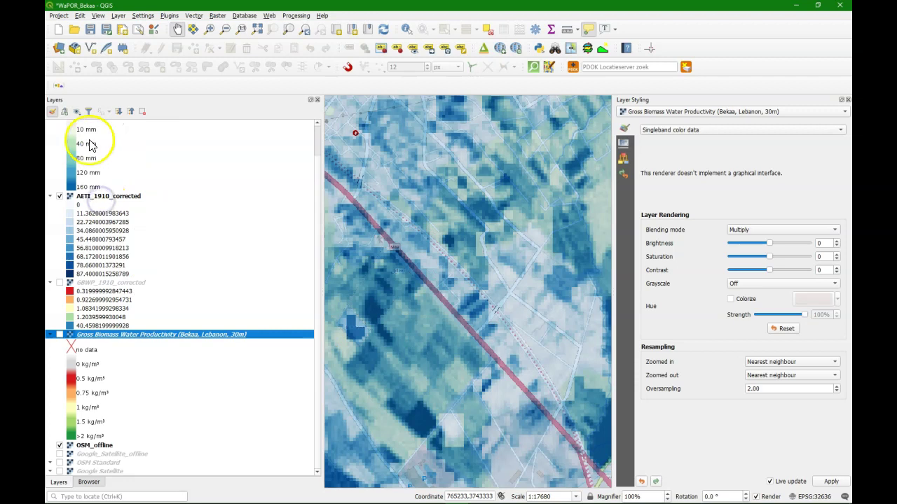
pyautogui.click(78, 112)
pyautogui.click(99, 211)
pyautogui.click(80, 112)
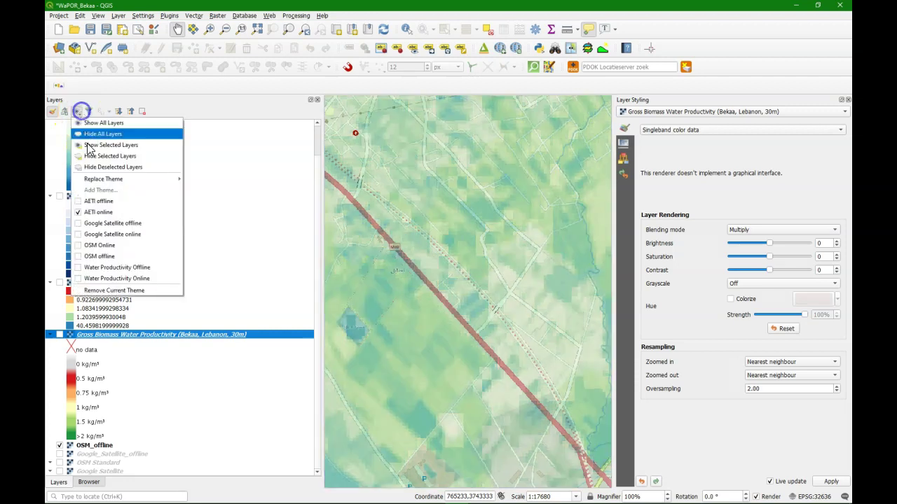
pyautogui.click(105, 223)
pyautogui.click(78, 112)
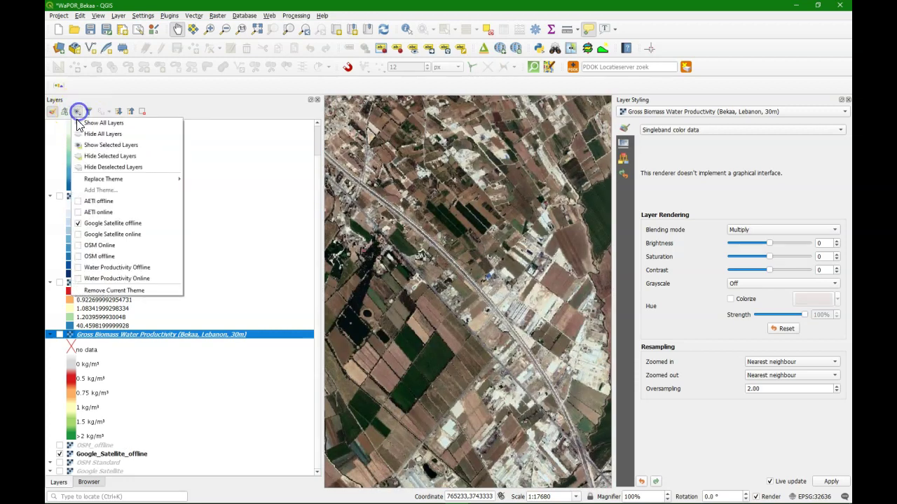
pyautogui.click(112, 234)
# Apply the OSM Online, OSM offline and Water Productivity Offline themes, finishing on Water Productivity Online.
pyautogui.click(77, 112)
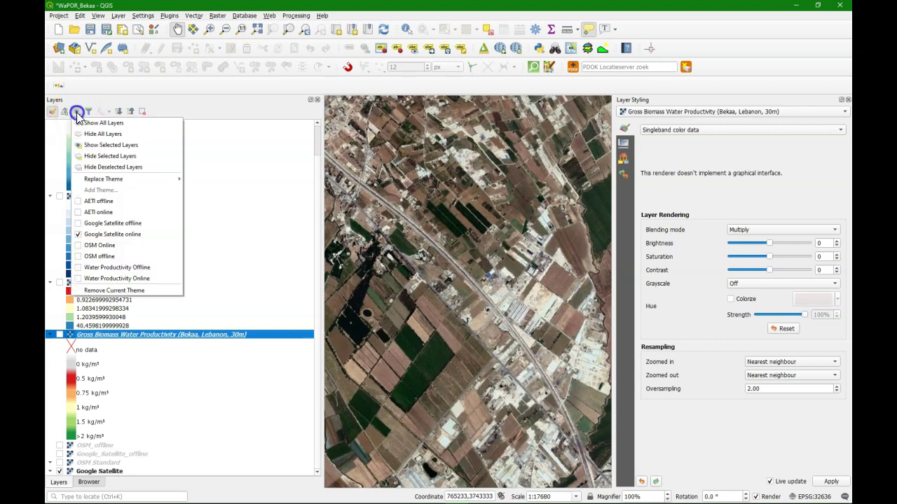
pyautogui.click(100, 245)
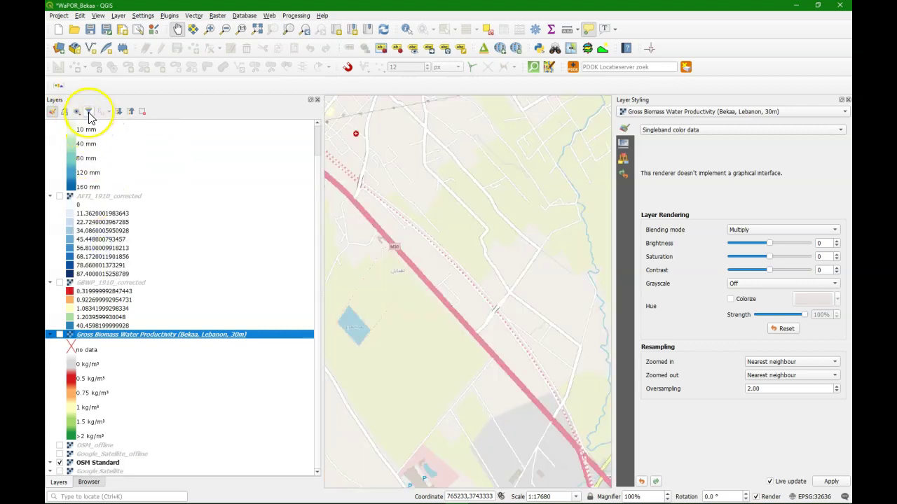
pyautogui.click(77, 112)
pyautogui.click(96, 256)
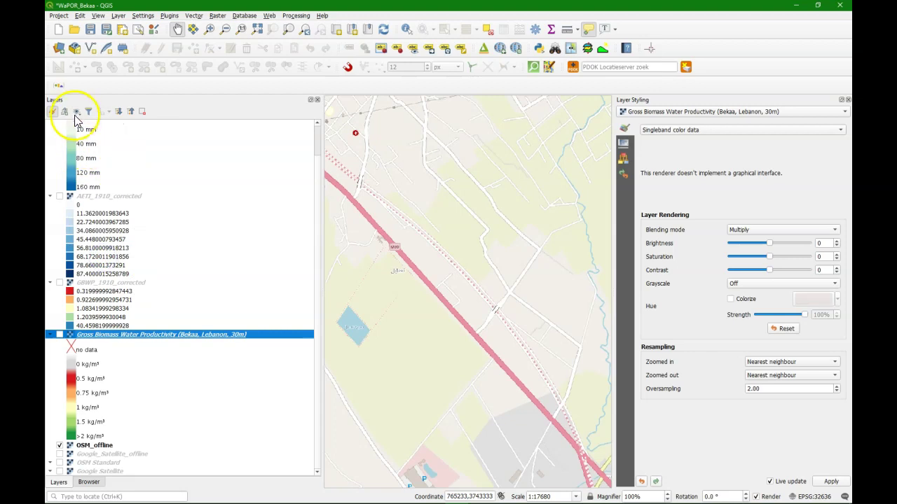
pyautogui.click(77, 112)
pyautogui.click(89, 264)
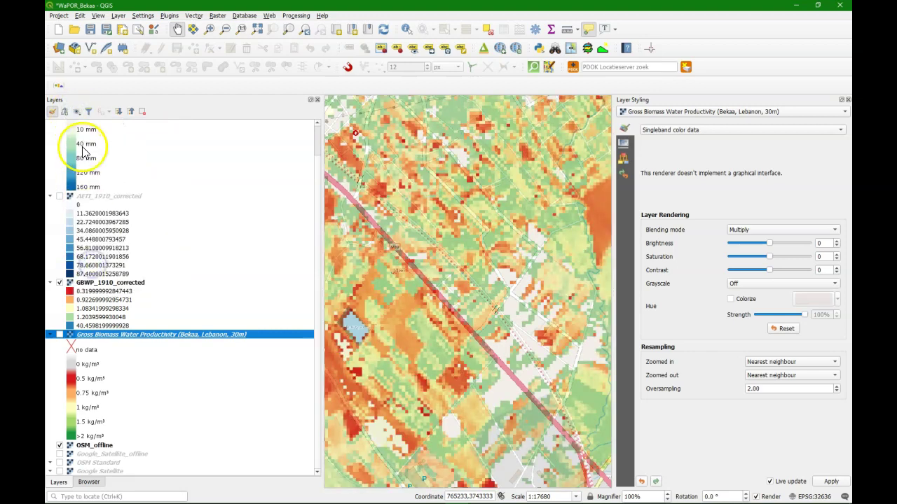
pyautogui.click(77, 112)
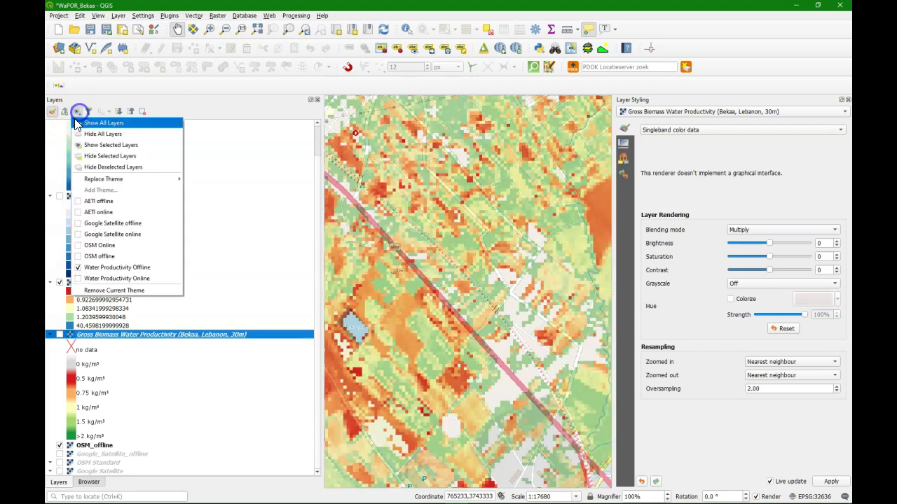
pyautogui.click(105, 280)
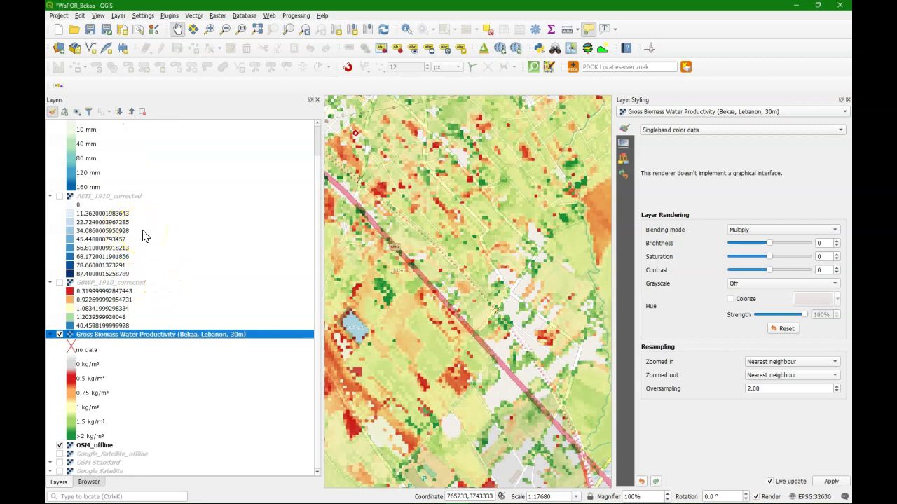
# Close the Layer Styling panel and save the project as WaPOR_Bekaa.qgs.
pyautogui.scroll(1, 142, 236)
pyautogui.click(848, 99)
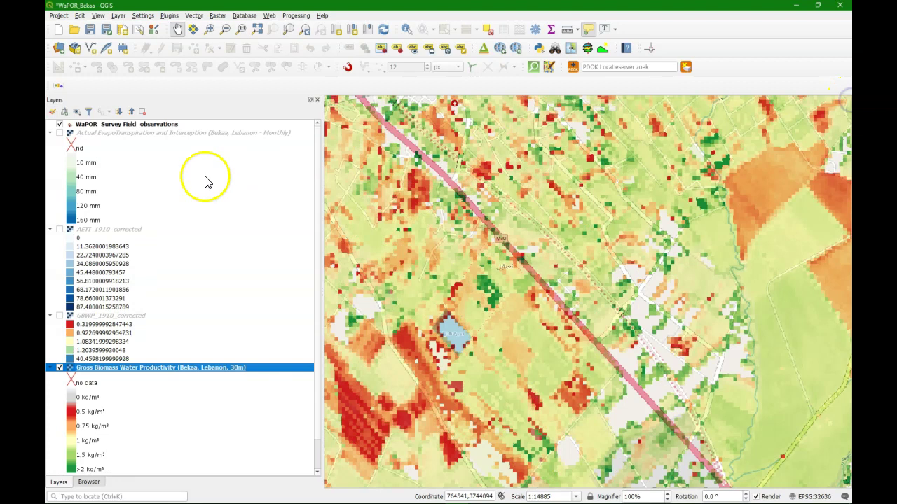
pyautogui.click(90, 30)
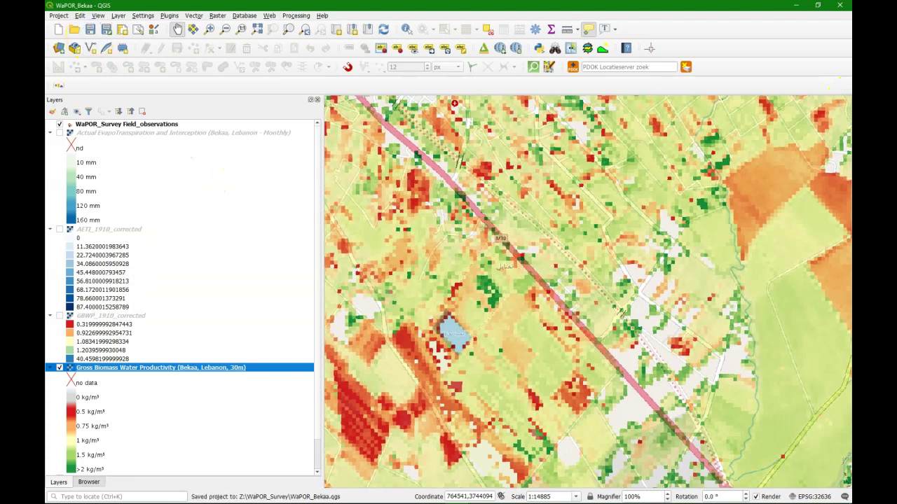
# Start a new Mergin project from the Mergin service entry in the Browser panel.
pyautogui.click(89, 482)
pyautogui.click(51, 358)
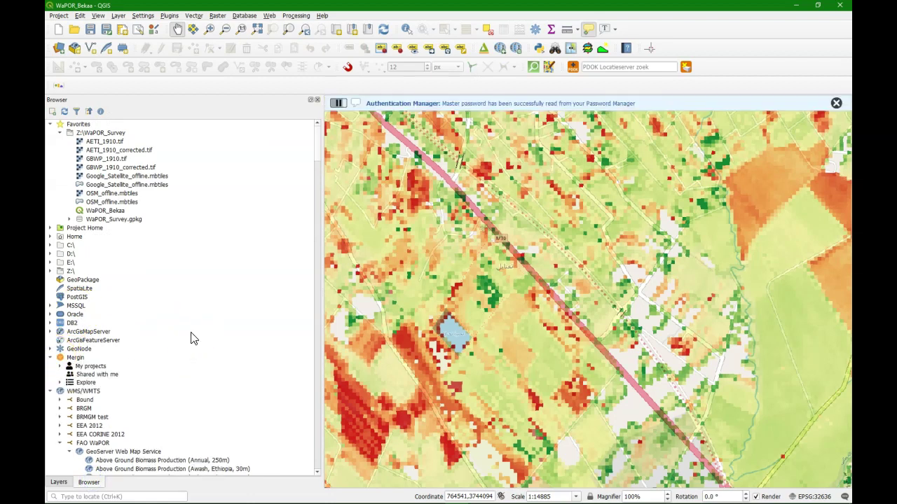
pyautogui.click(157, 343)
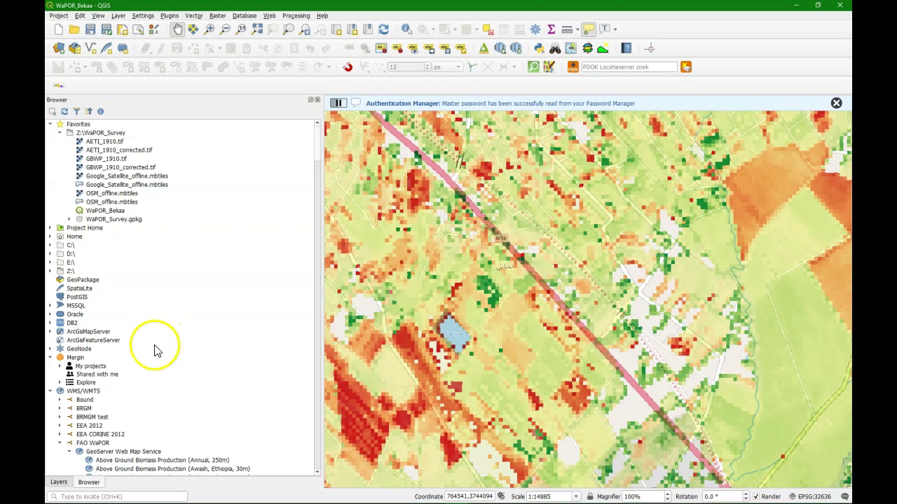
pyautogui.click(70, 358)
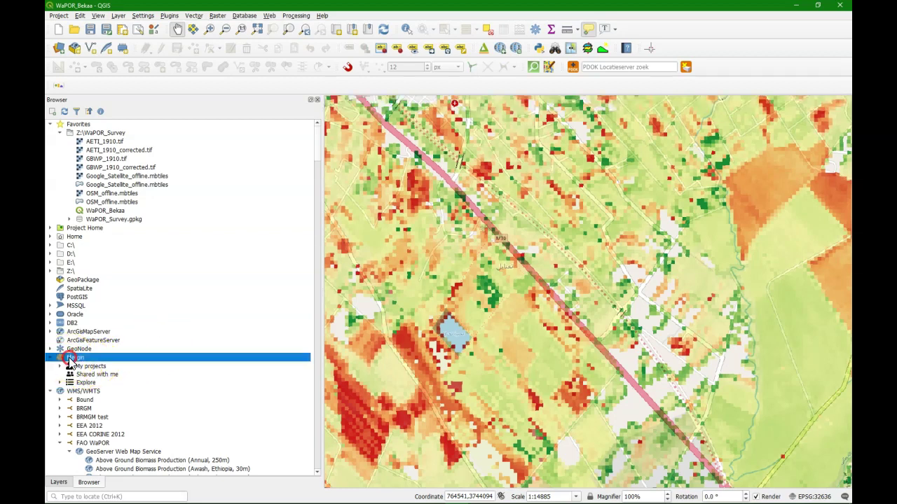
pyautogui.rightClick(70, 358)
pyautogui.click(88, 374)
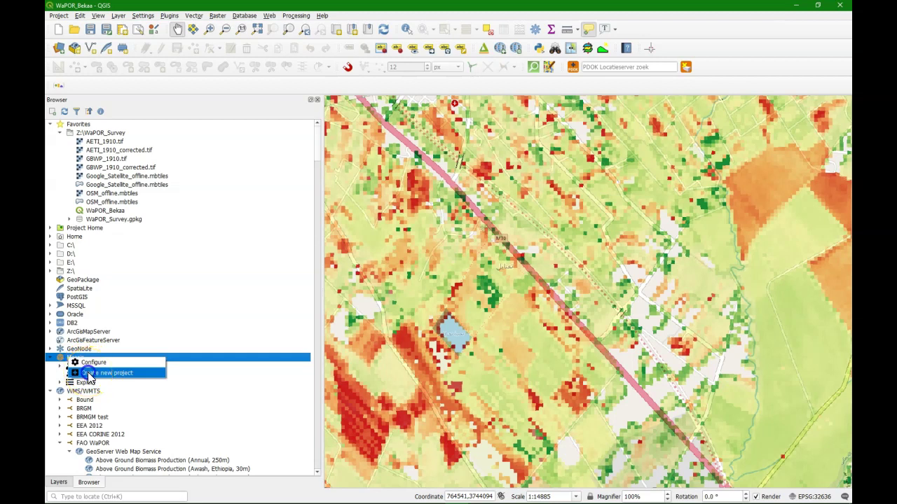
# Create the public project WaPOR_Survey_Bekaa, initialised from the local folder Z:/WaPOR_Survey.
pyautogui.write('WaPOR_Survey_Bekaa')
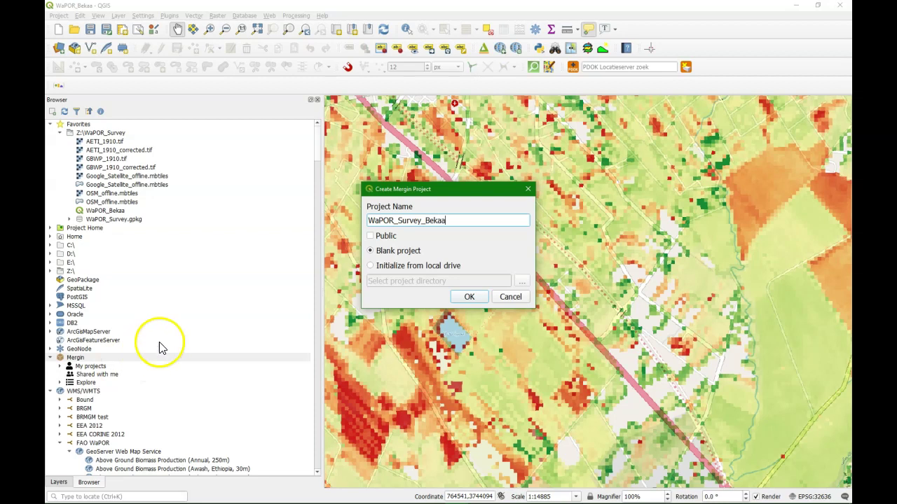
pyautogui.click(371, 236)
pyautogui.click(370, 266)
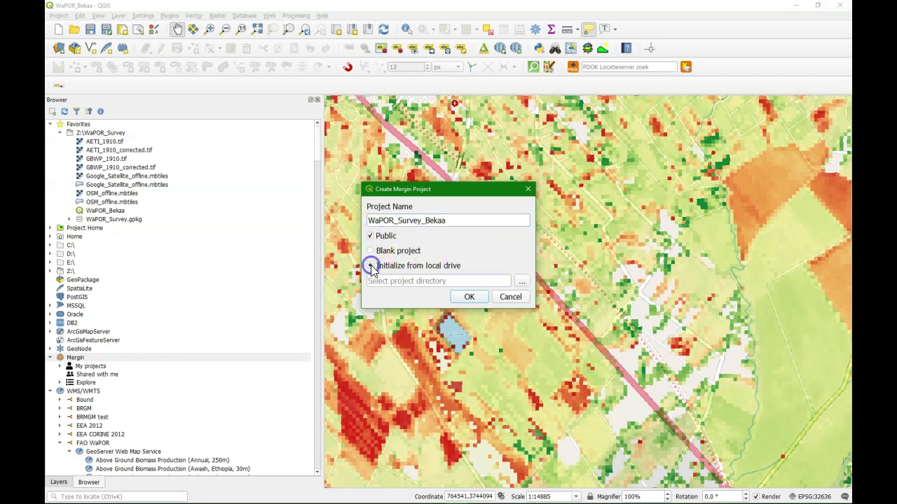
pyautogui.click(522, 284)
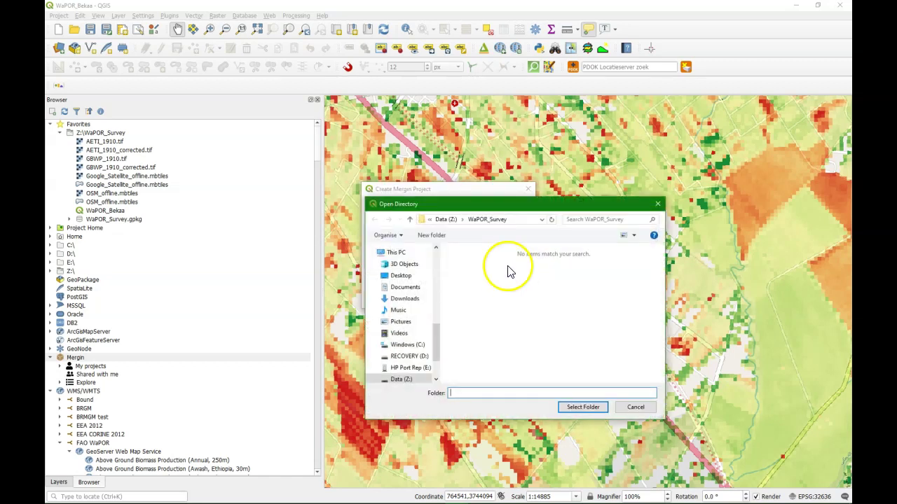
pyautogui.click(576, 408)
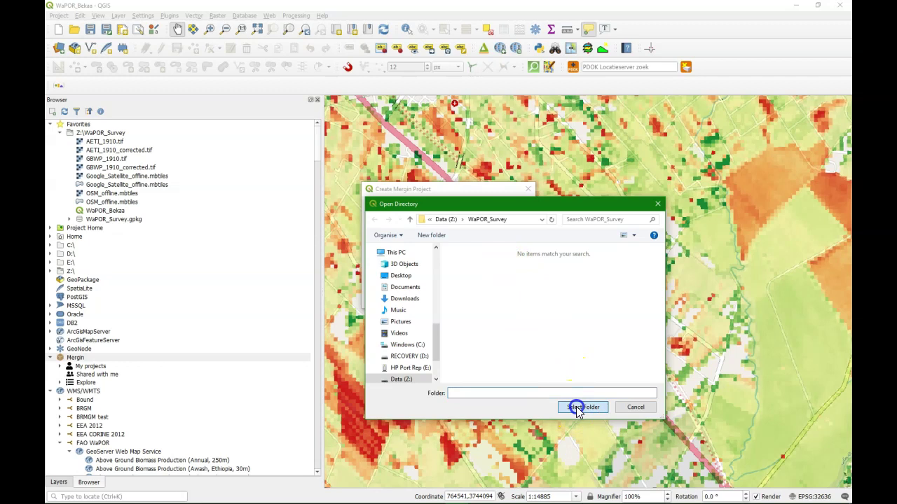
pyautogui.click(467, 302)
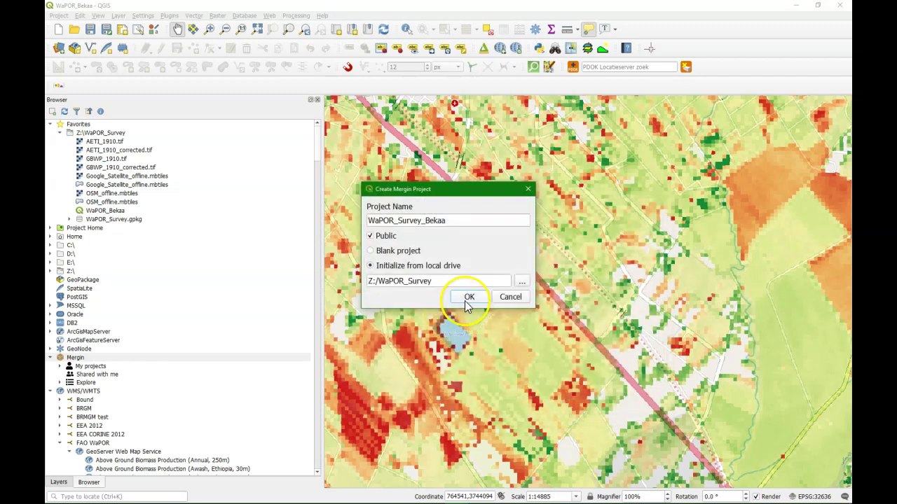
pyautogui.click(468, 299)
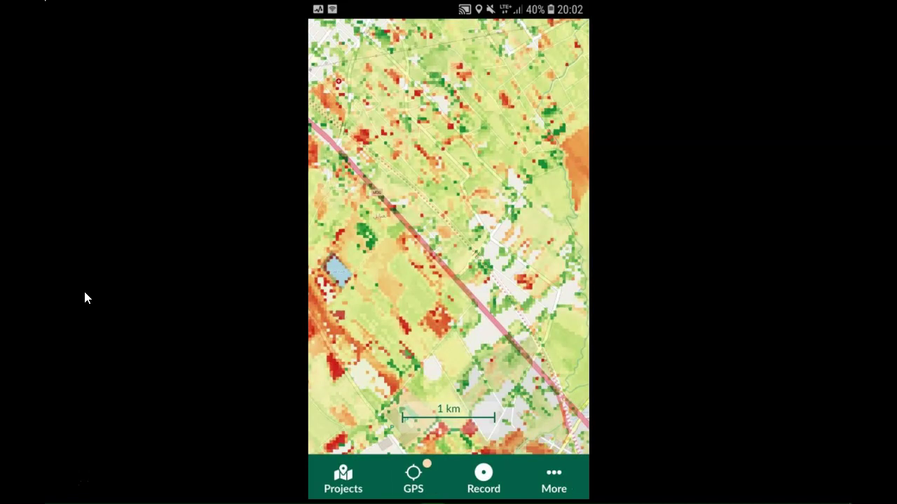
# Show the map themes list in Input, then close it again.
pyautogui.click(556, 143)
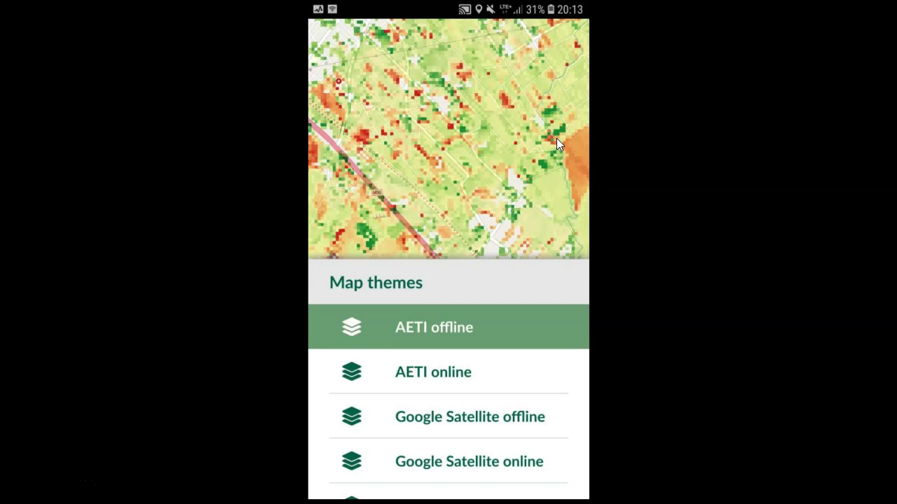
pyautogui.click(556, 140)
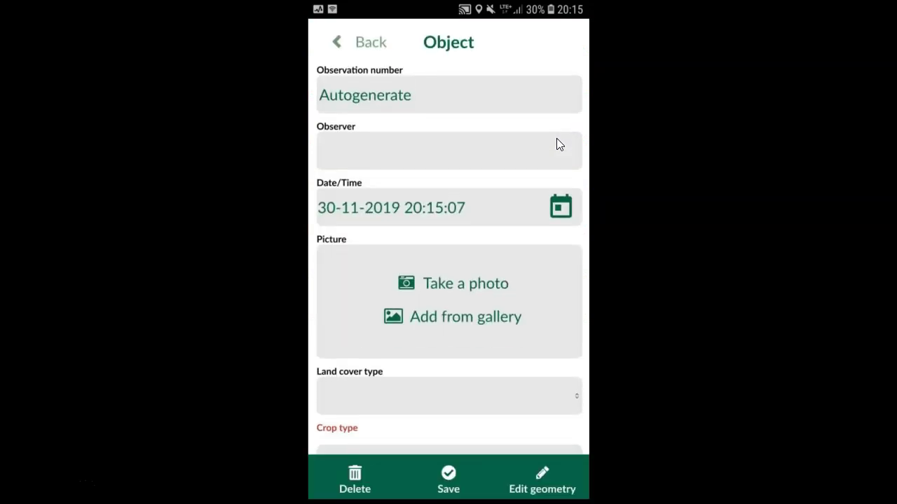
# Enter the observer's name in the Observer field.
pyautogui.click(557, 139)
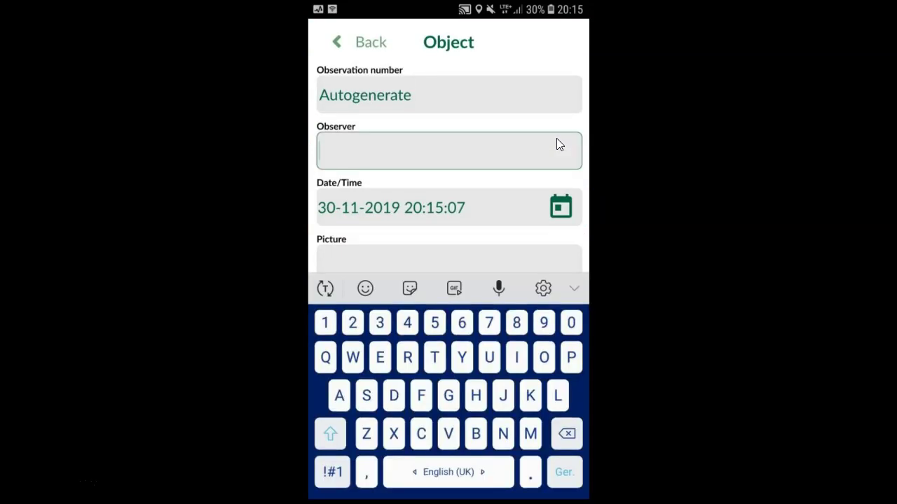
pyautogui.write('Hans')
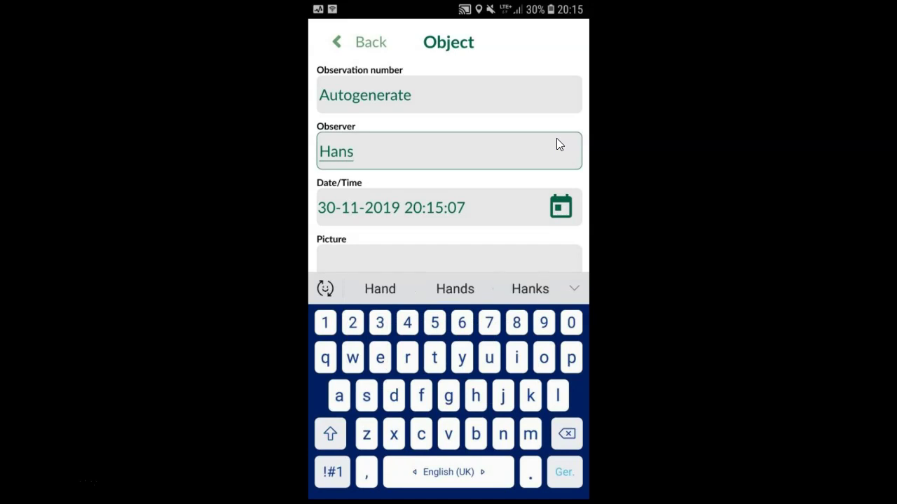
pyautogui.scroll(-3, 557, 138)
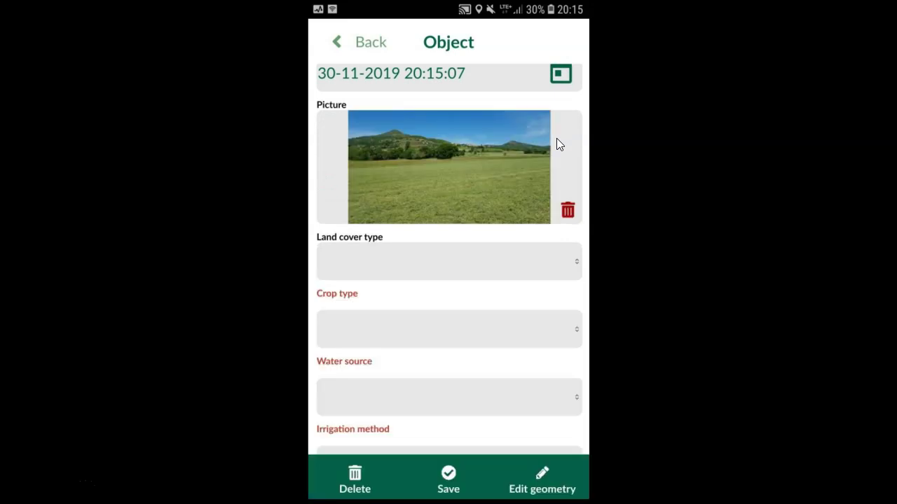
# Set Land cover type to Cropland, Crop type to Wheat and Water source to Rainfed.
pyautogui.click(448, 262)
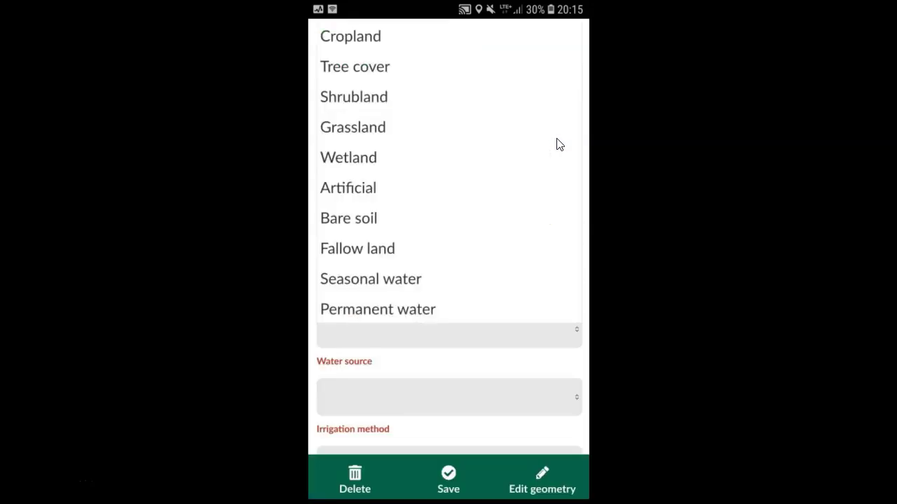
pyautogui.press('Down')
pyautogui.press('Return')
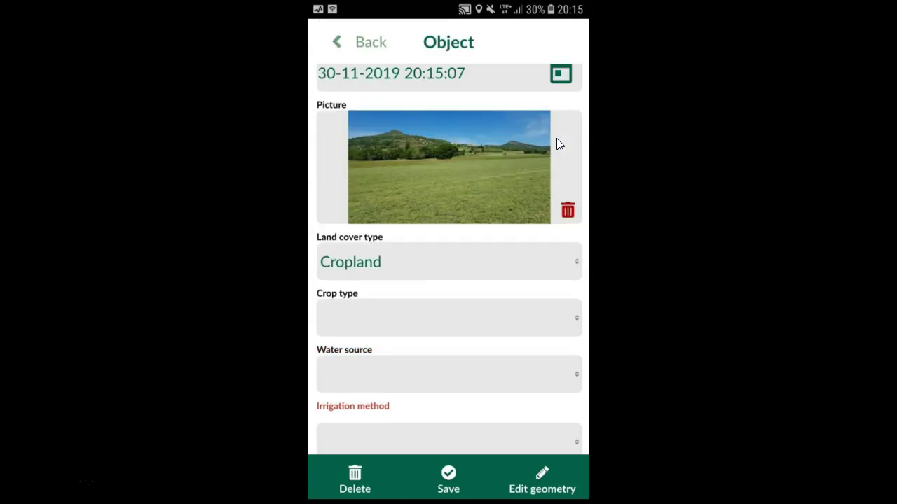
pyautogui.press('Tab')
pyautogui.press('Return')
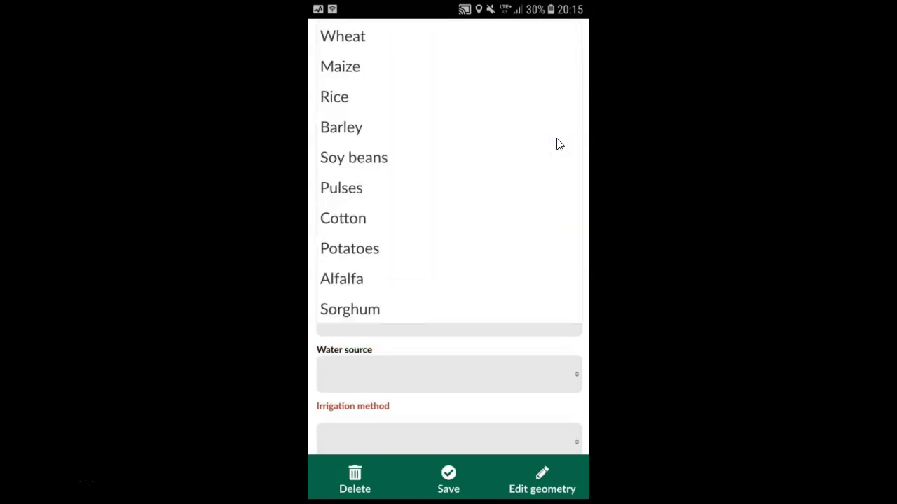
pyautogui.press('Down')
pyautogui.press('Return')
pyautogui.press('Tab')
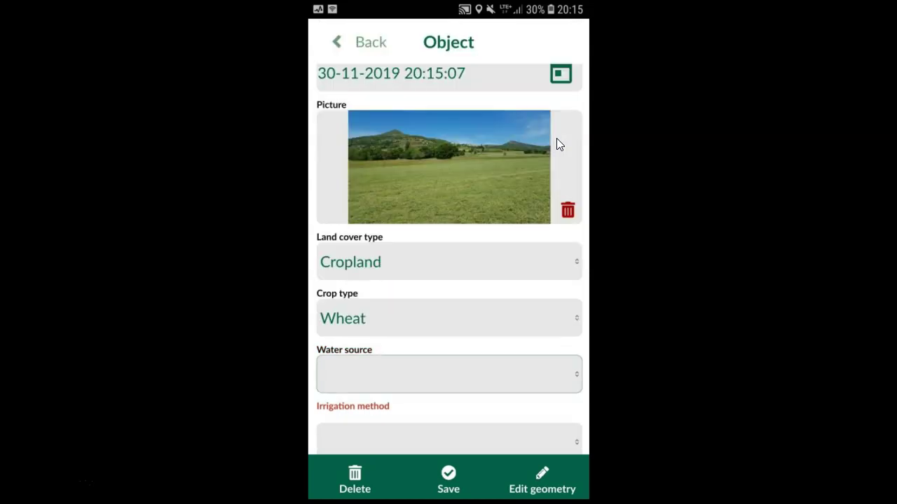
pyautogui.press('Return')
pyautogui.press('Down')
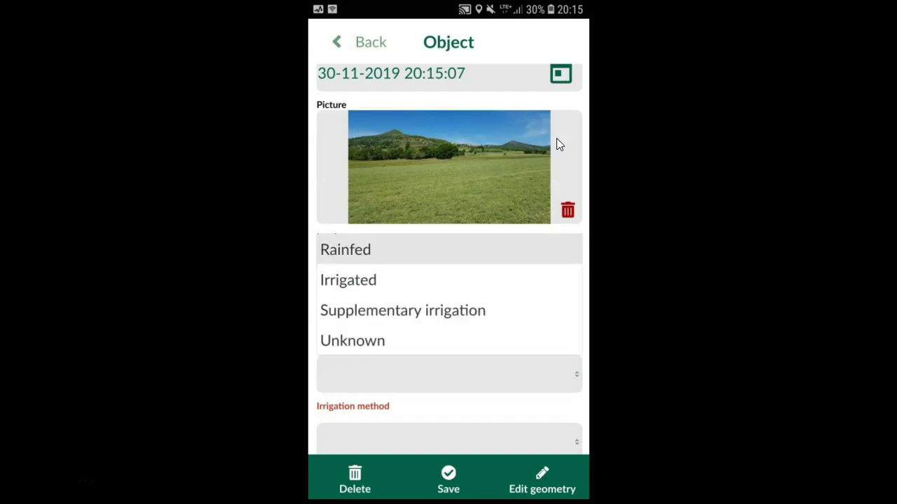
pyautogui.press('Return')
# Raise Crop cover to 85 and mark the field as larger than 300 by 300.
pyautogui.scroll(-3, 556, 144)
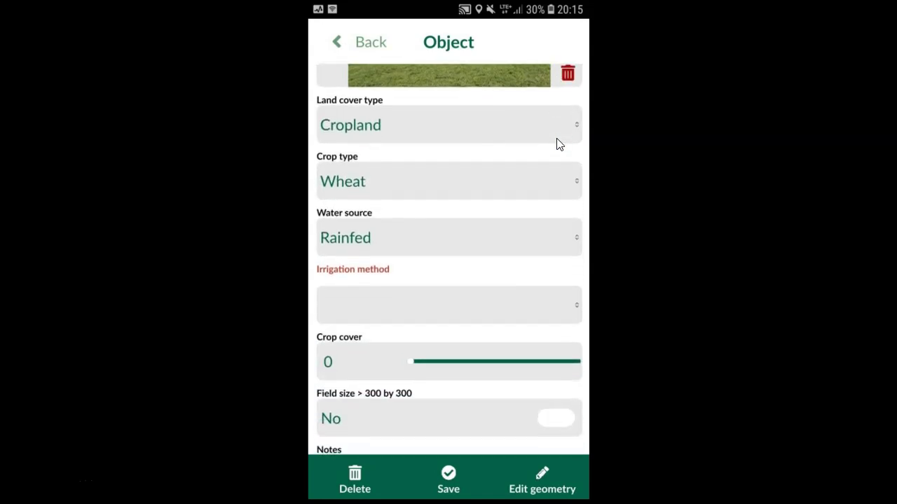
pyautogui.press('Right')
pyautogui.press('Right')
pyautogui.press('Right')
pyautogui.press('Right')
pyautogui.press('Right')
pyautogui.press('Right')
pyautogui.press('Right')
pyautogui.press('Right')
pyautogui.press('Right')
pyautogui.press('Right')
pyautogui.press('Right')
pyautogui.press('Right')
pyautogui.press('Right')
pyautogui.press('Right')
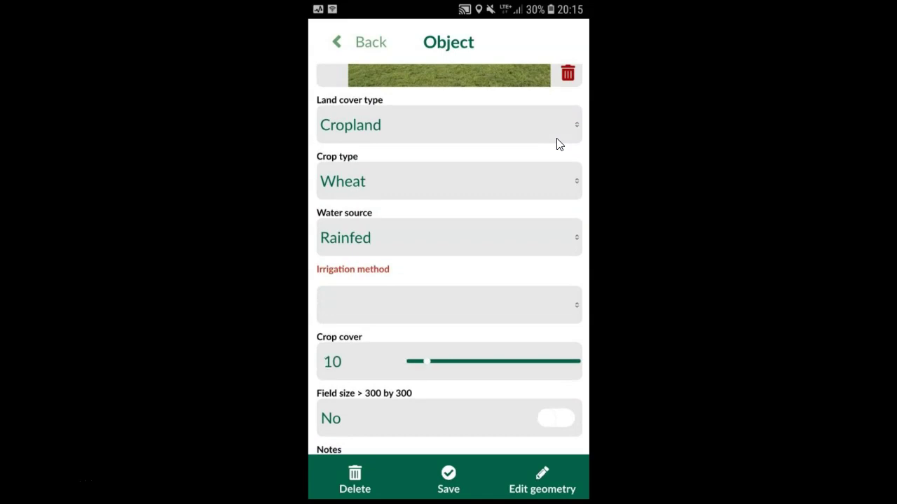
pyautogui.press('Right')
pyautogui.press('Right')
pyautogui.press('Right')
pyautogui.scroll(-2, 558, 144)
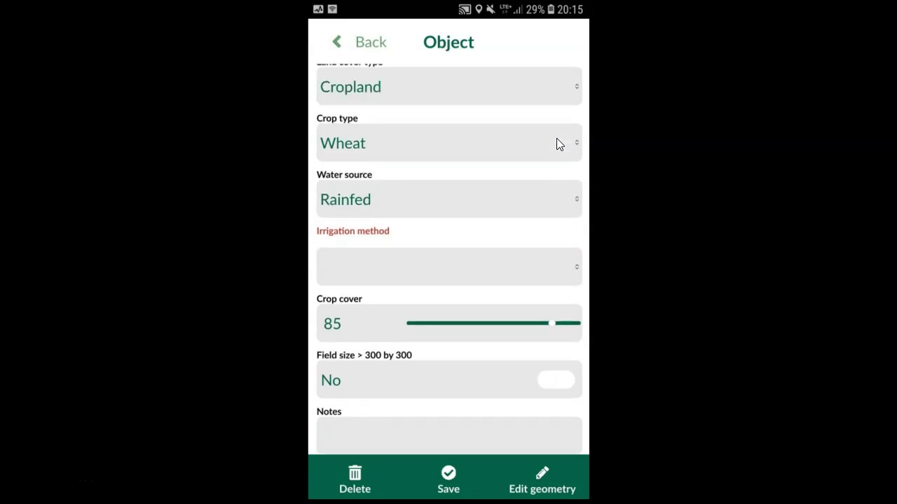
pyautogui.press('space')
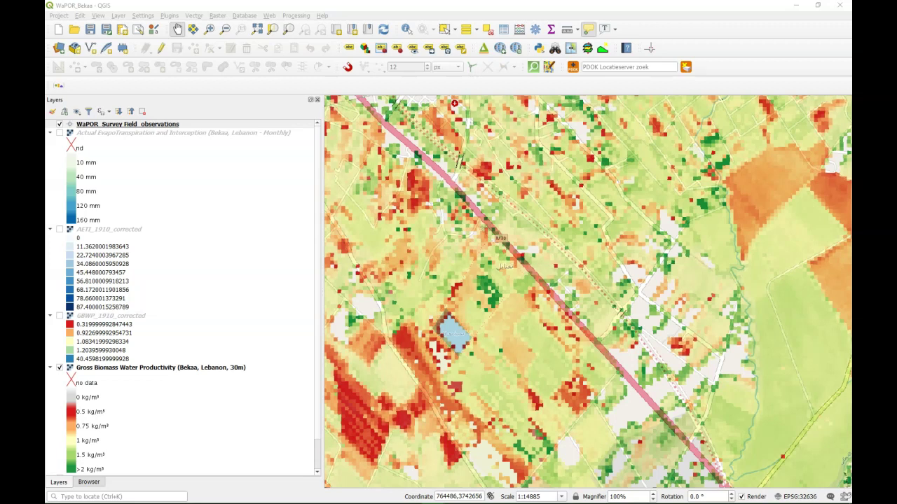
pyautogui.click(59, 15)
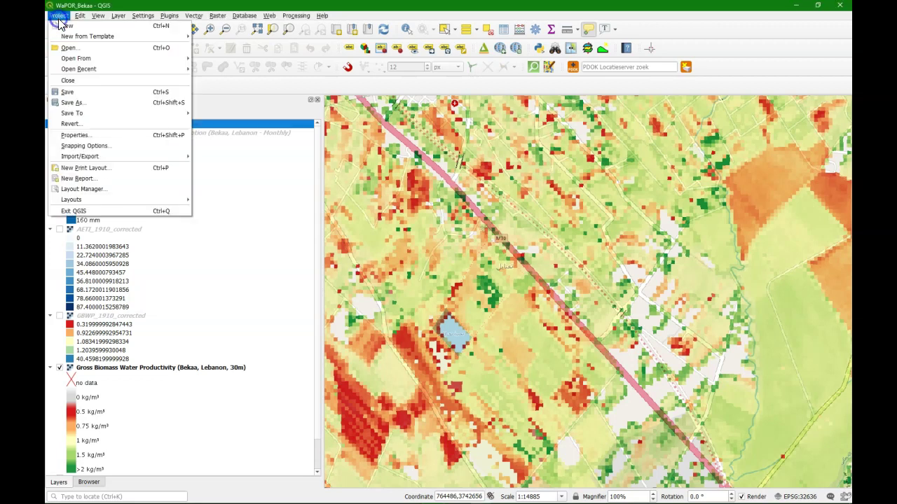
pyautogui.click(92, 136)
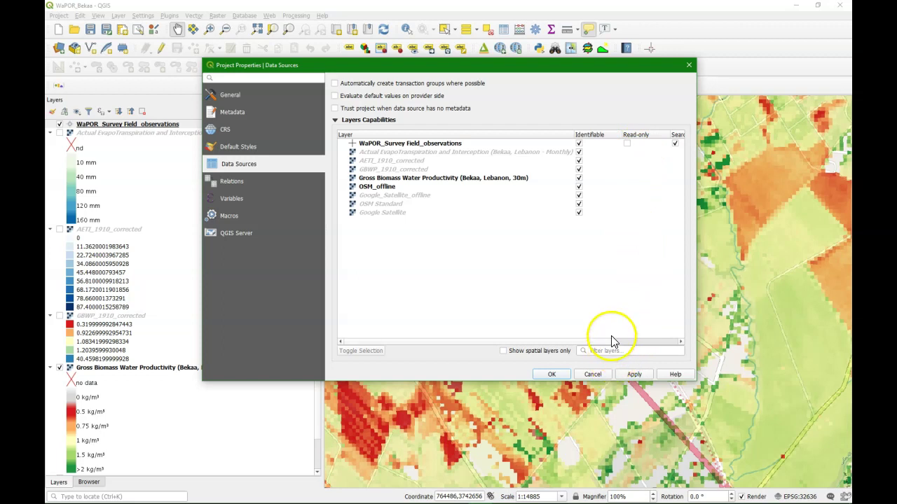
pyautogui.click(551, 374)
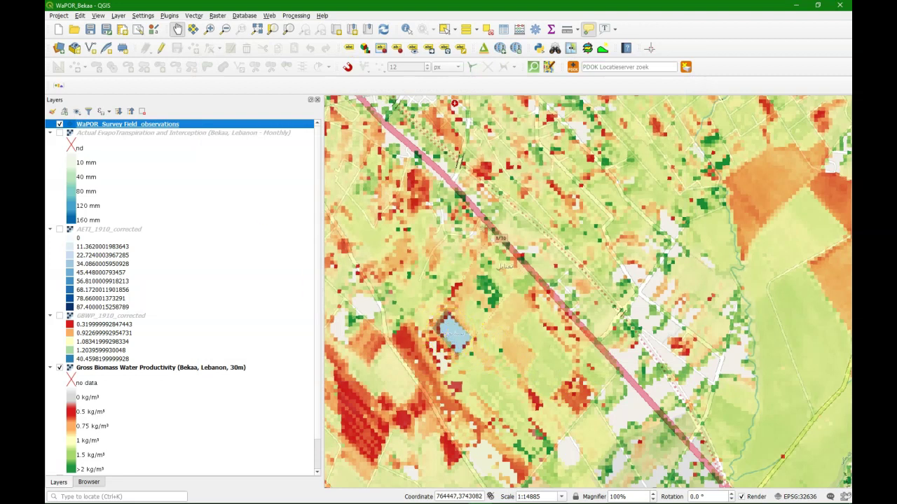
pyautogui.rightClick(125, 125)
pyautogui.click(181, 302)
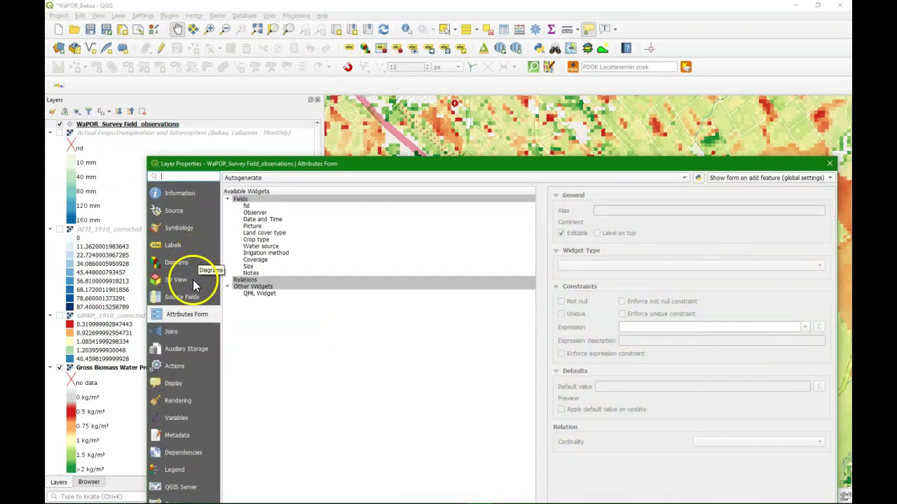
pyautogui.click(173, 382)
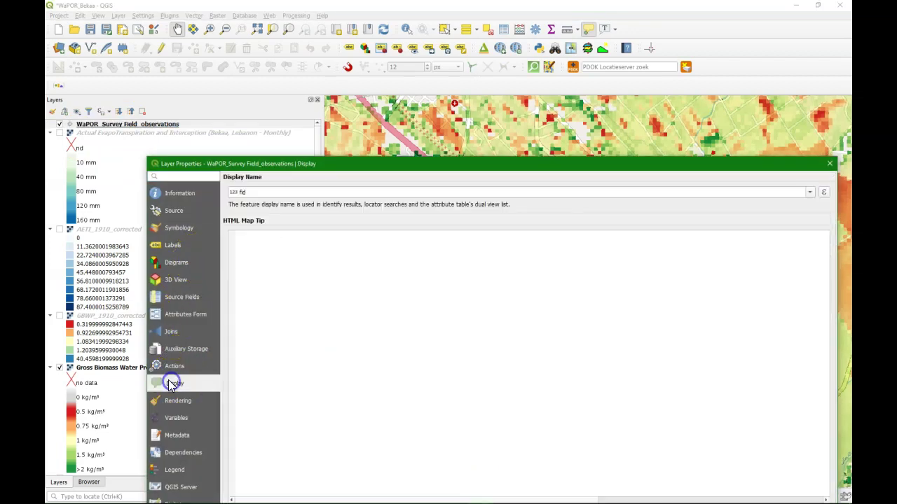
pyautogui.click(263, 245)
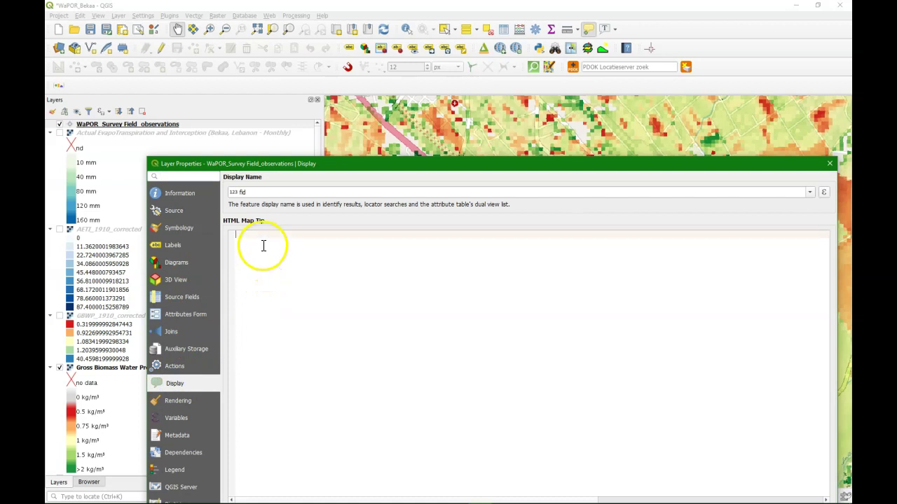
pyautogui.write('# image file:///[%@project_folder%]/[% "Picture" %]')
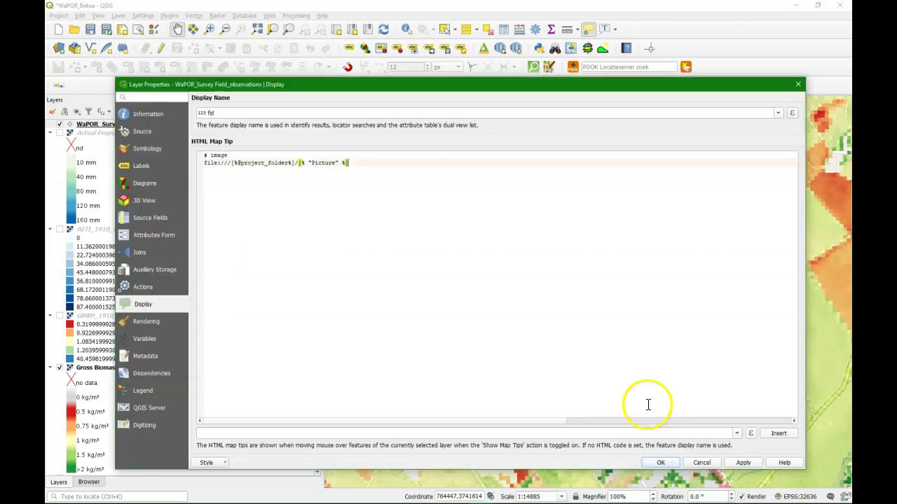
# Apply the map tip, close the layer properties and save the project to Z:\WaPOR_Survey.
pyautogui.click(669, 465)
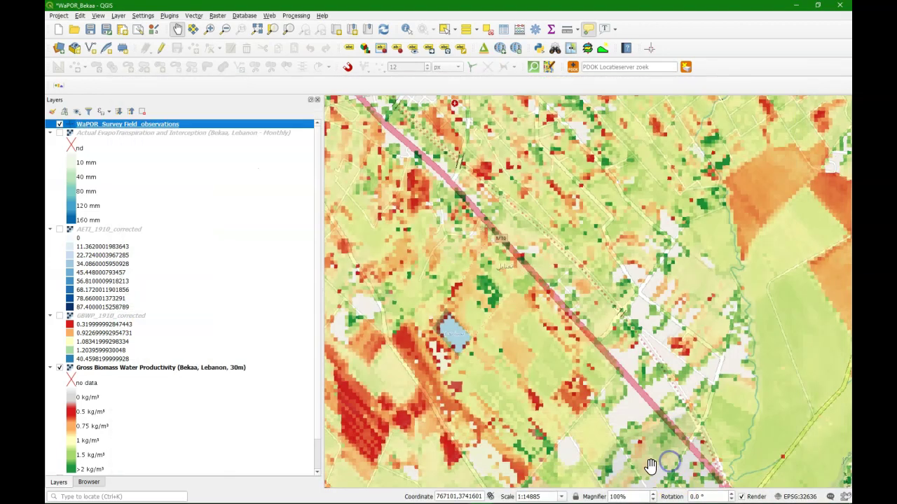
pyautogui.click(90, 31)
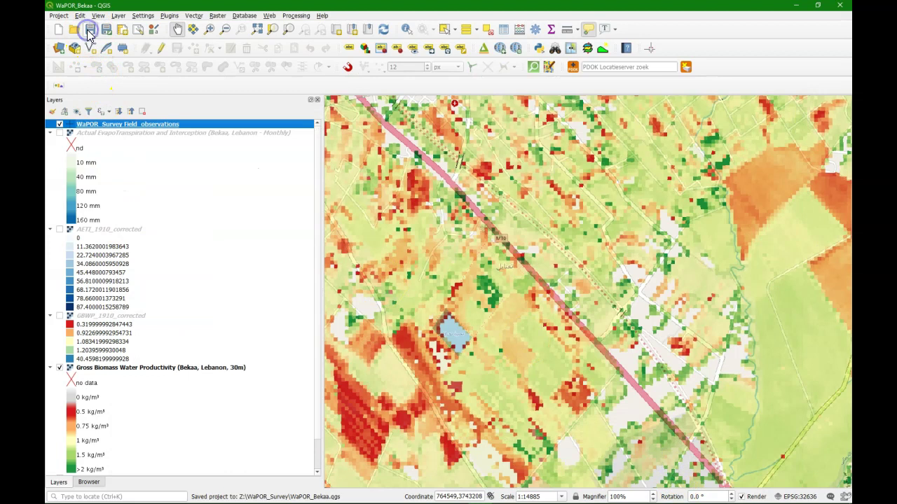